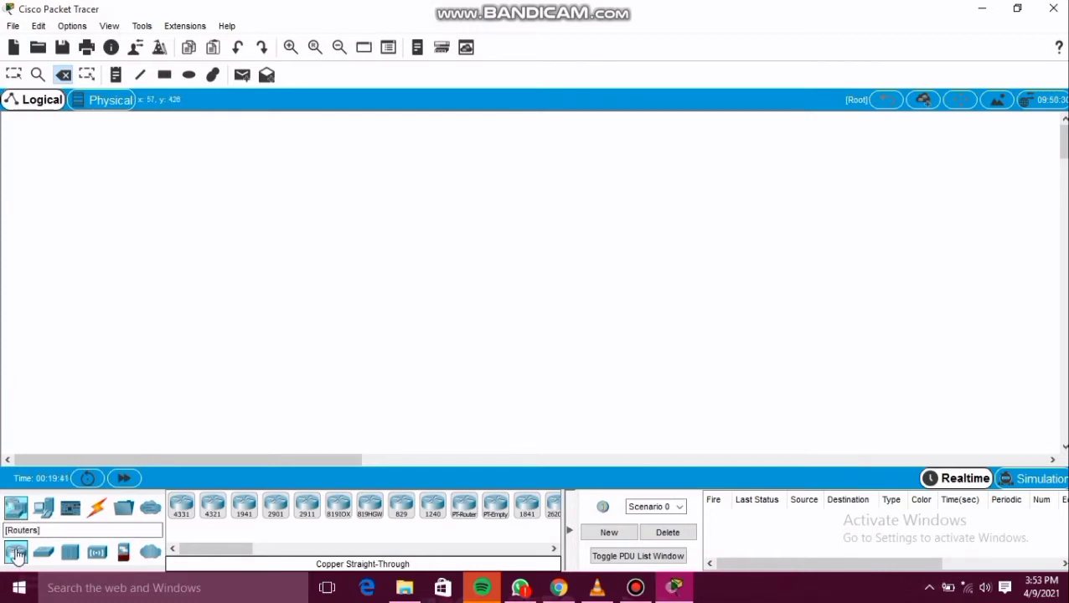
- Place a PT-Cloud device near the upper middle of the workspace and rename it INDIHOME
left_click(152, 556)
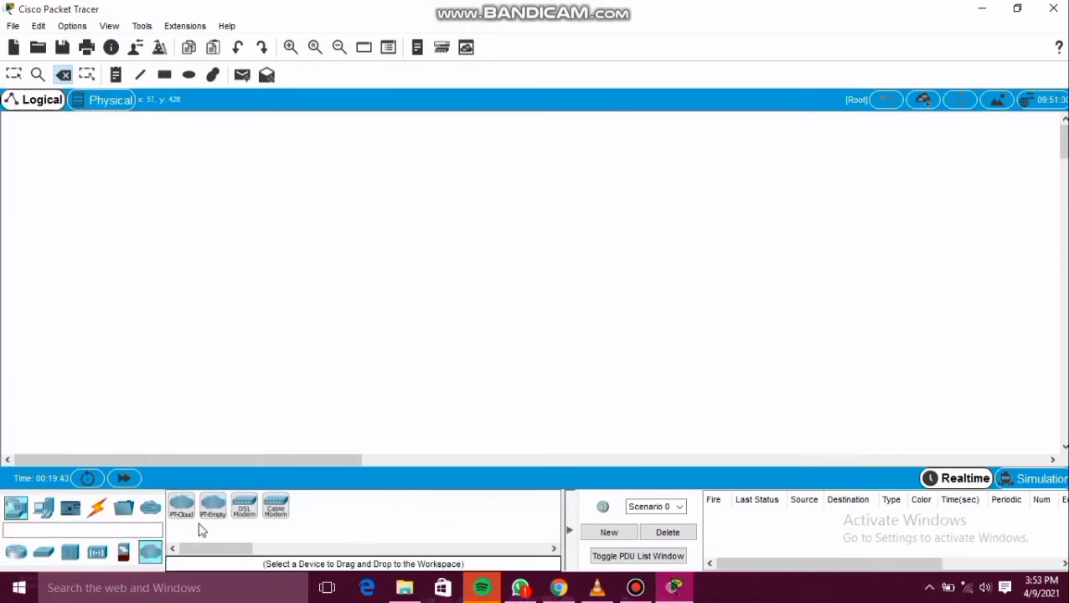
left_click(183, 509)
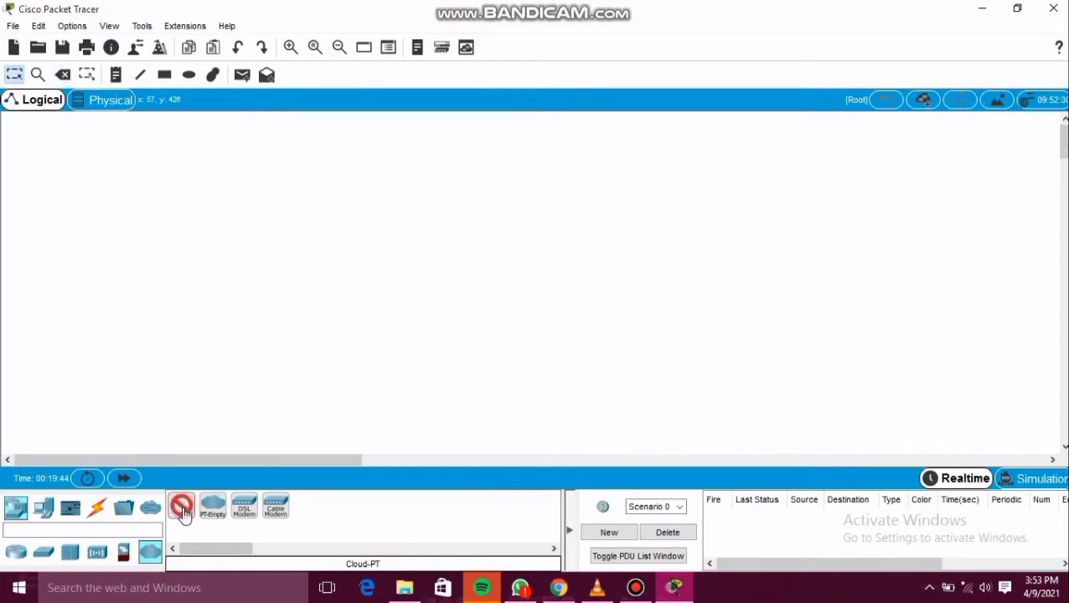
left_click(501, 140)
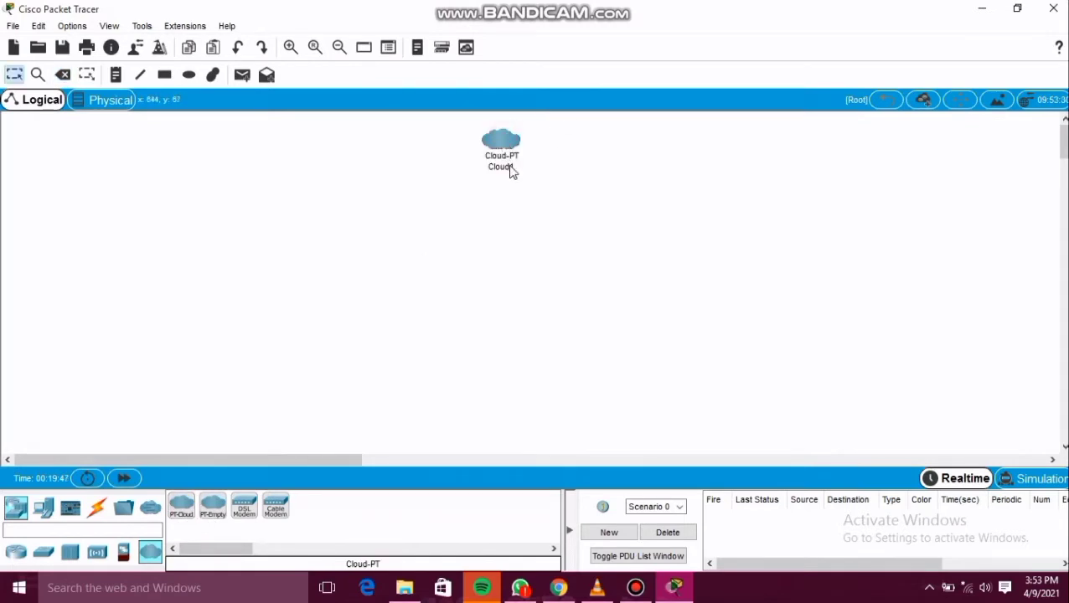
left_click(508, 167)
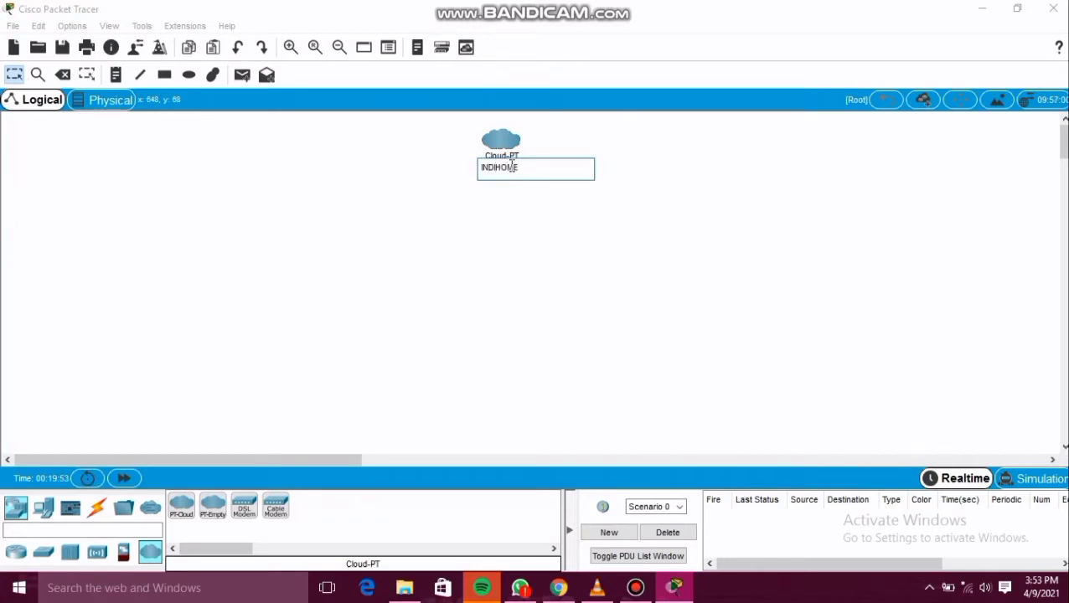
left_click(537, 210)
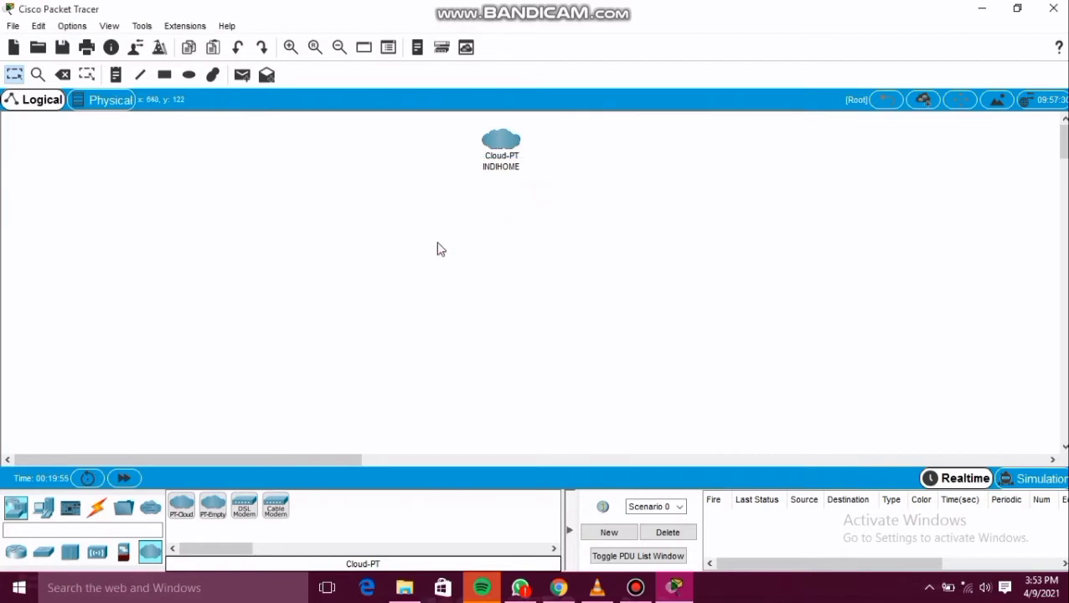
- Place a DSL modem below the INDIHOME cloud and rename it DSL Modem INDIHOME
left_click(256, 507)
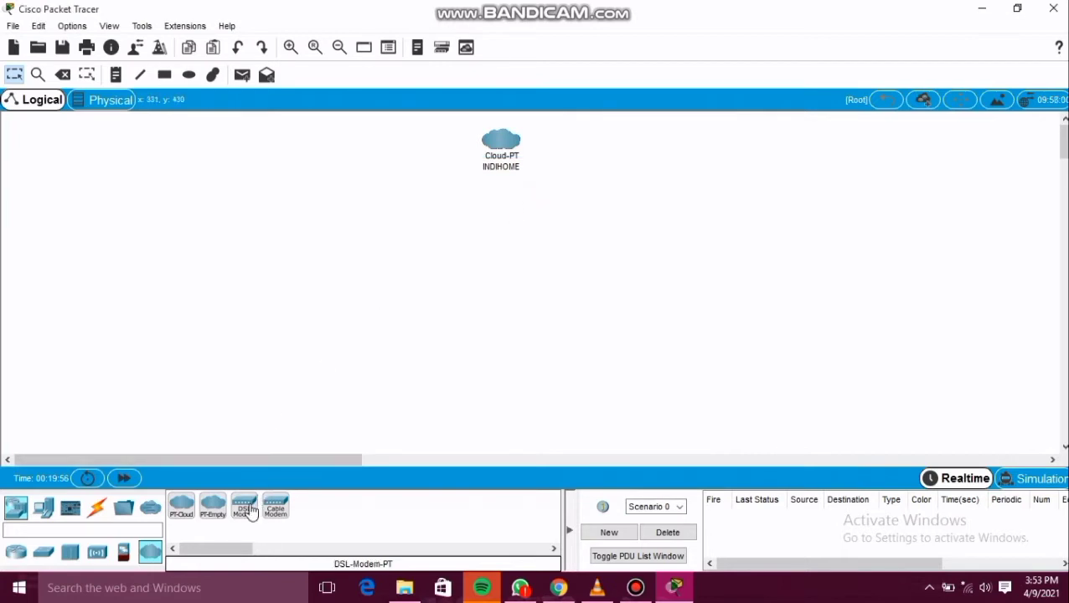
left_click(501, 230)
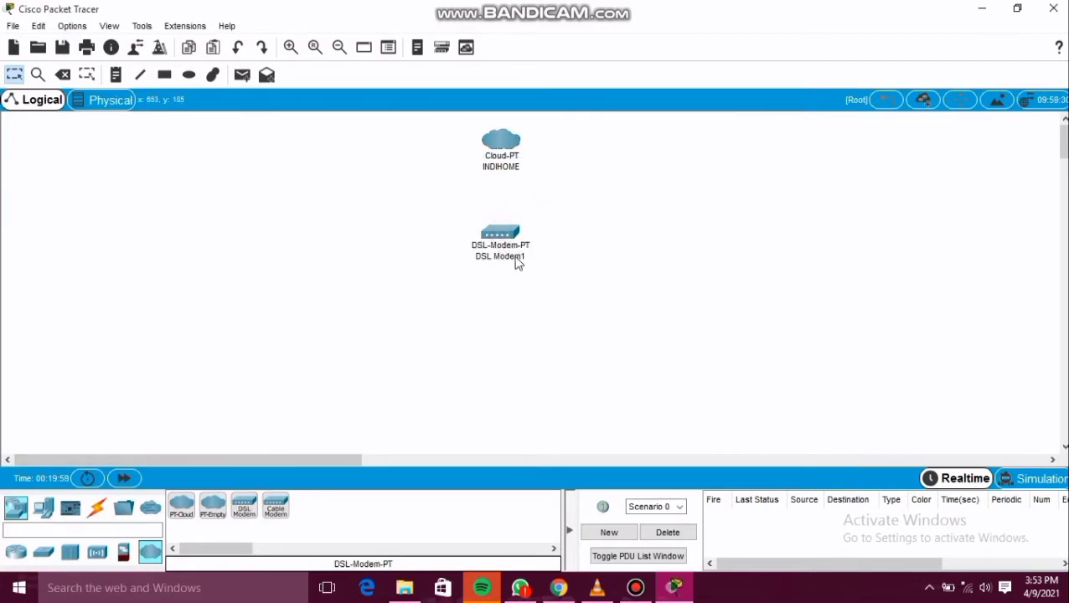
left_click(516, 257)
left_click(529, 257)
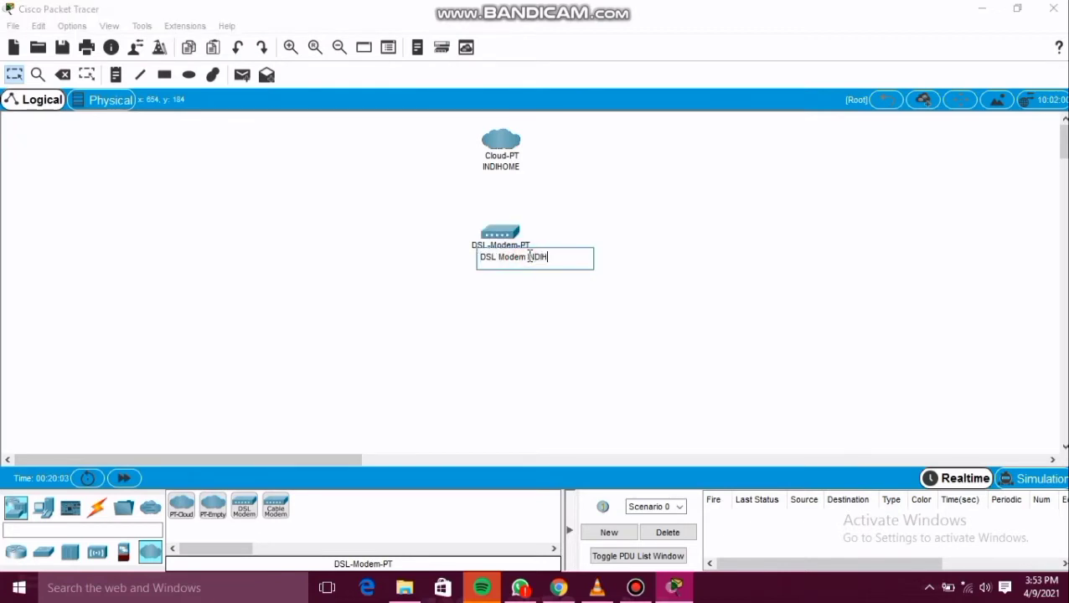
left_click(516, 302)
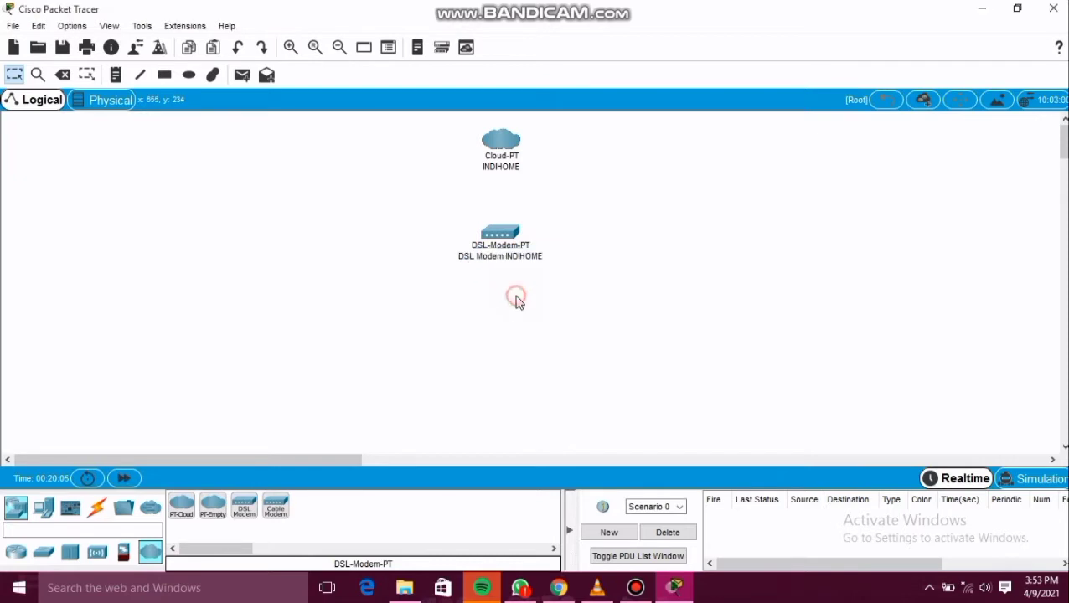
- Connect the INDIHOME cloud's Modem4 port to the DSL modem with a Phone cable
left_click(98, 509)
left_click(340, 506)
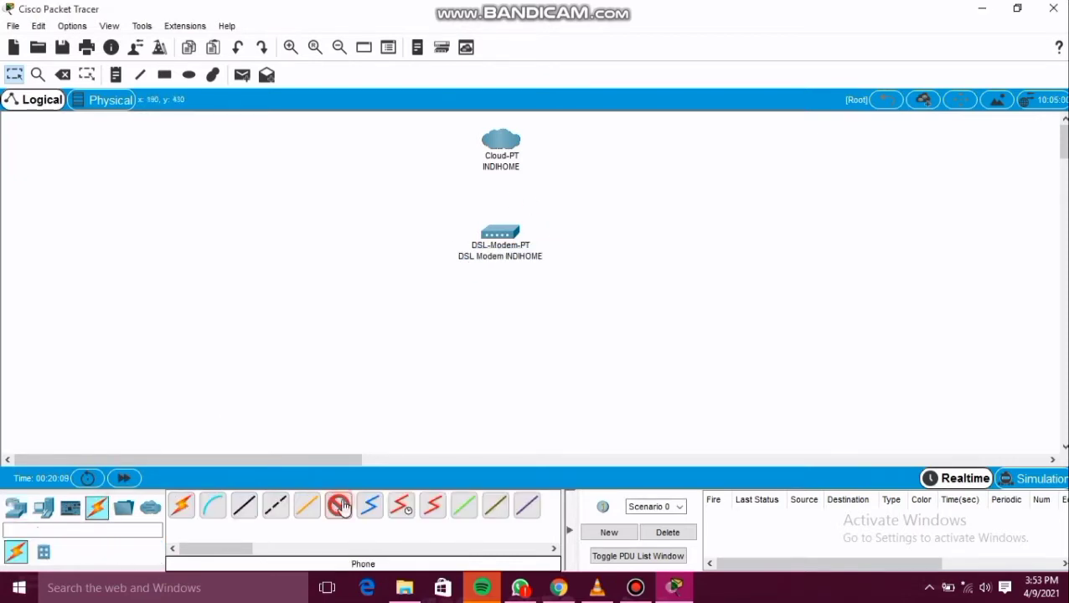
left_click(505, 139)
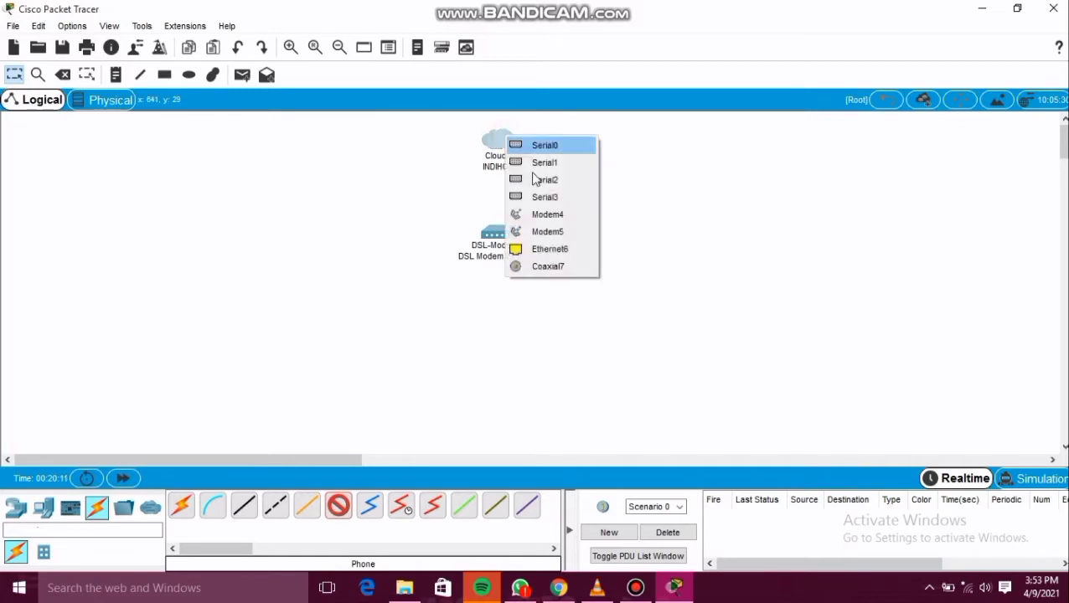
left_click(541, 215)
left_click(500, 236)
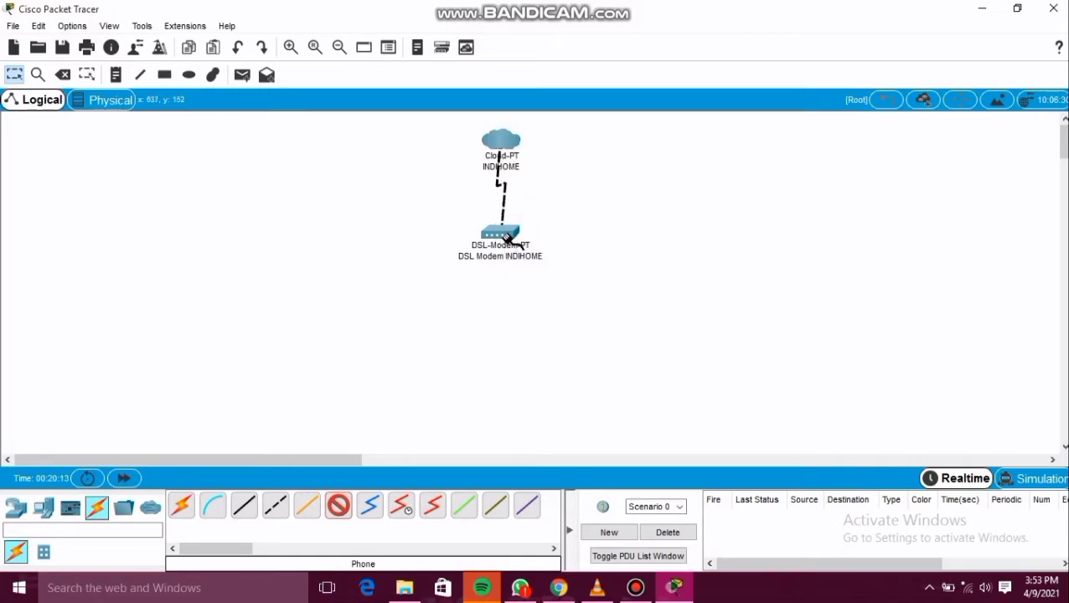
left_click(503, 237)
left_click(520, 243)
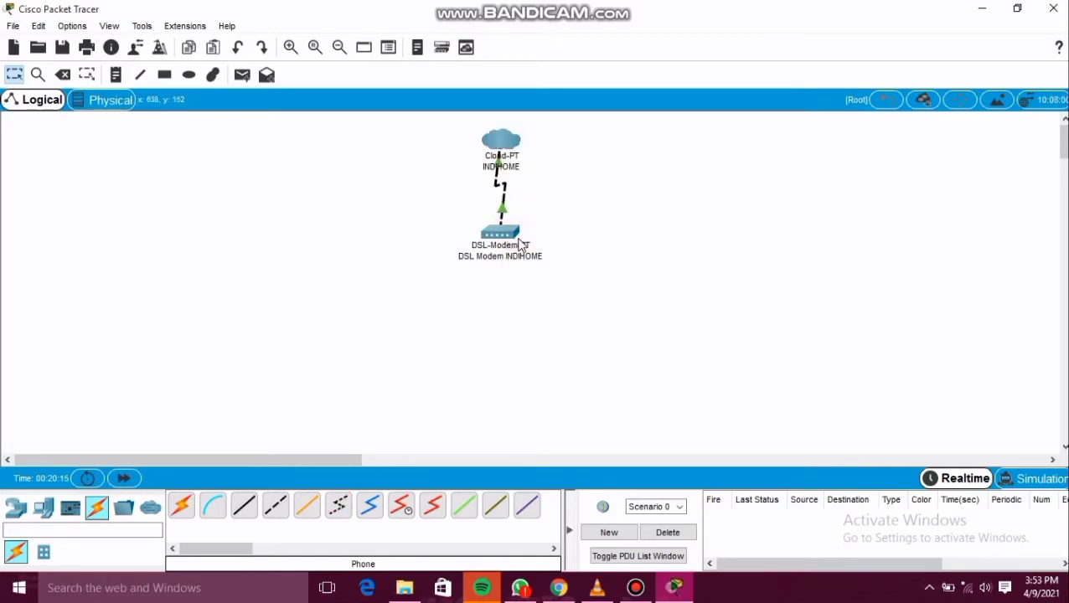
- Place a 1240 router on the workspace below the DSL modem
left_click(16, 507)
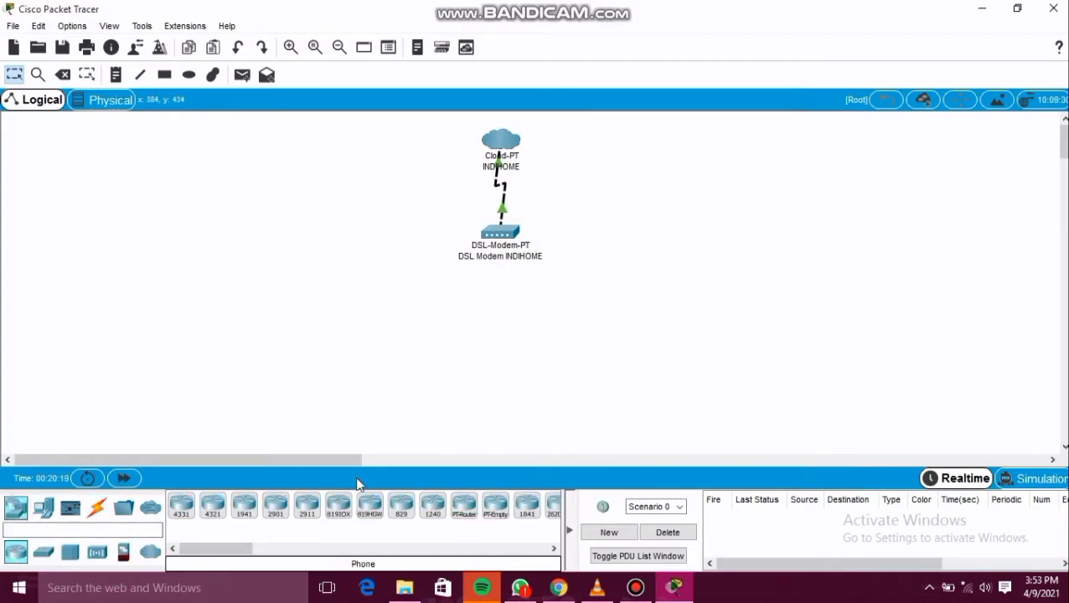
left_click(438, 513)
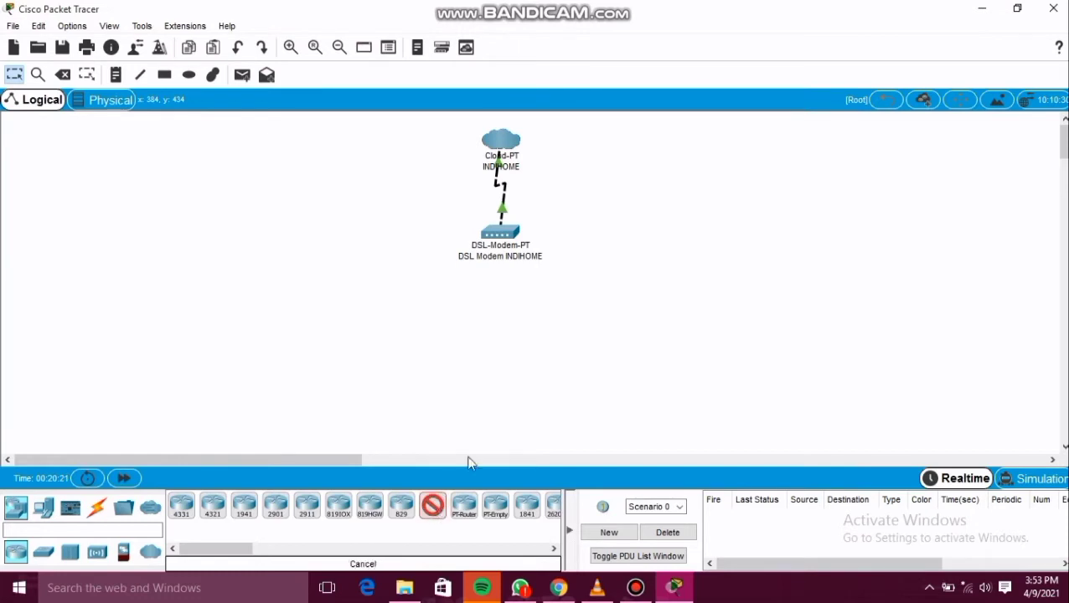
left_click(502, 317)
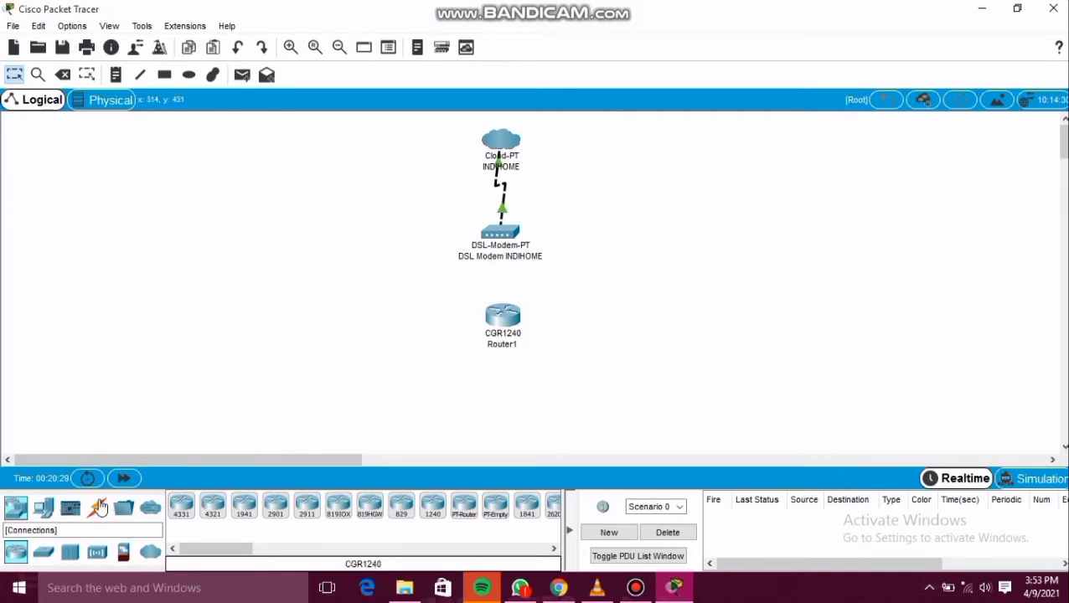
- Connect the DSL modem to the router's FastEthernet2/3 port with a Copper Straight-Through cable
left_click(96, 507)
left_click(244, 509)
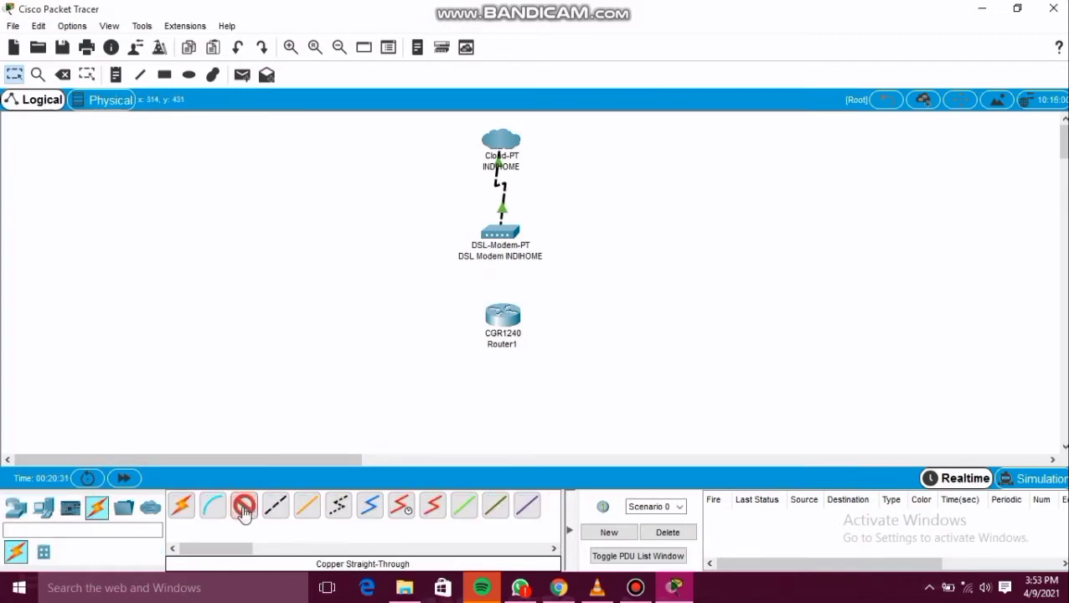
left_click(502, 234)
left_click(532, 241)
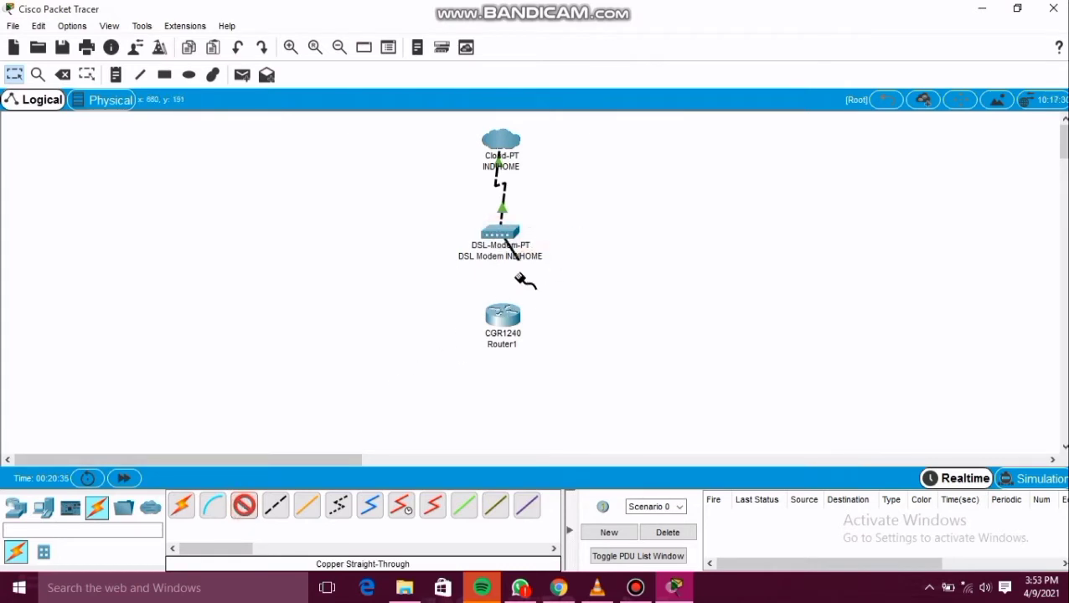
left_click(505, 320)
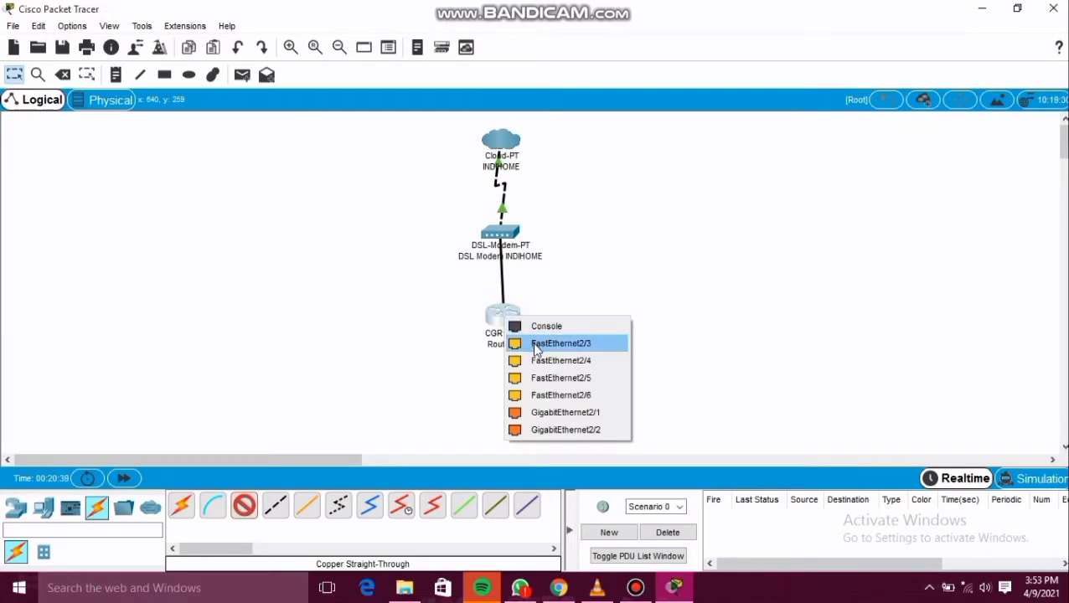
left_click(538, 344)
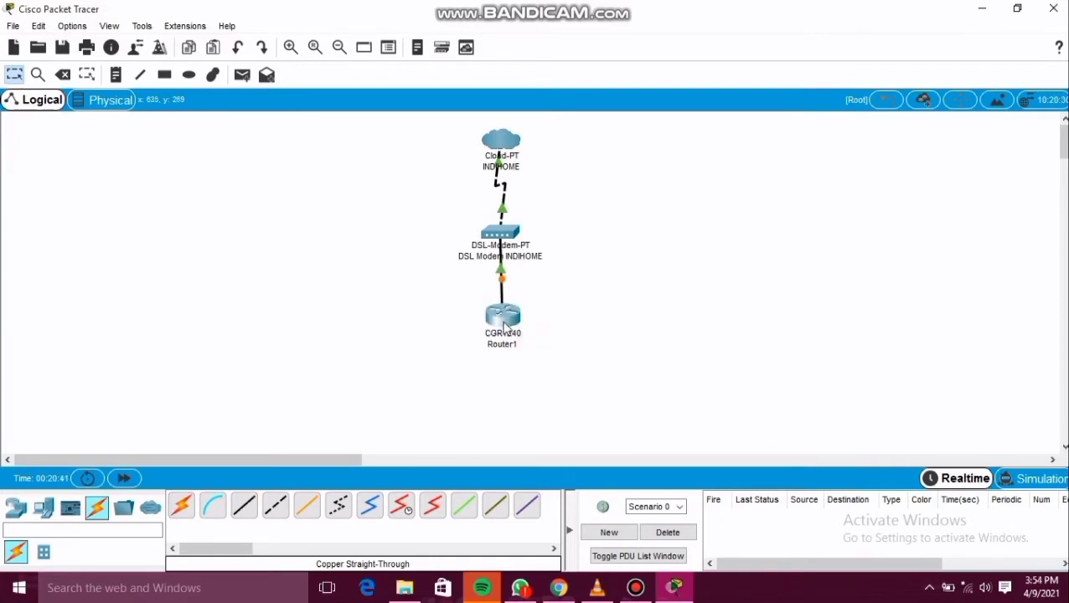
- Configure the router's GigabitEthernet0/1 interface with IPv4 address 10.10.0.1, subnet mask 255.0.0.0 and port status on
mouse_move(503, 327)
left_click(507, 319)
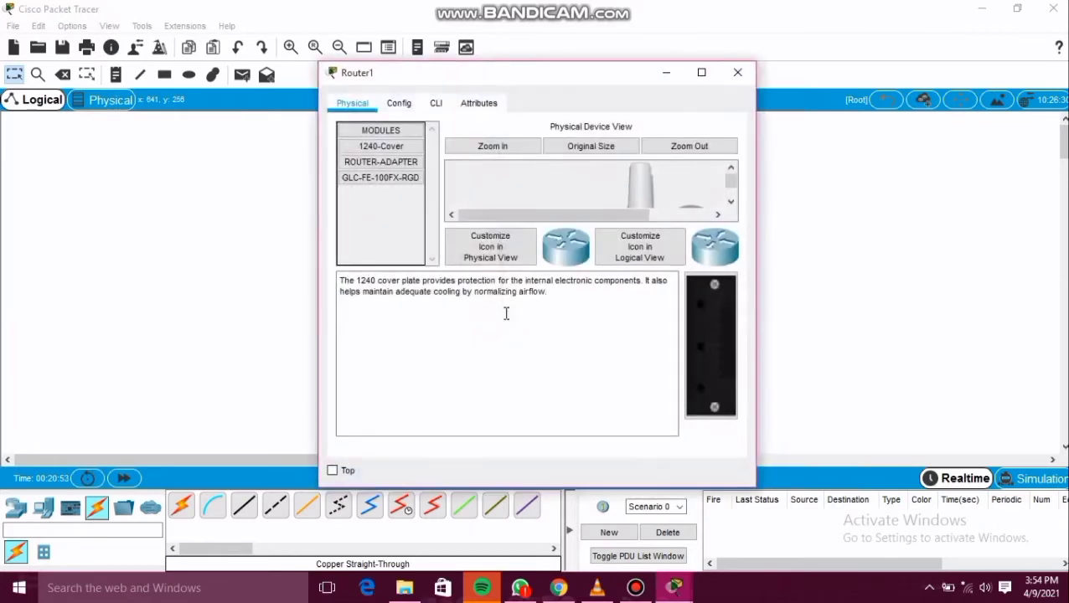
left_click(400, 109)
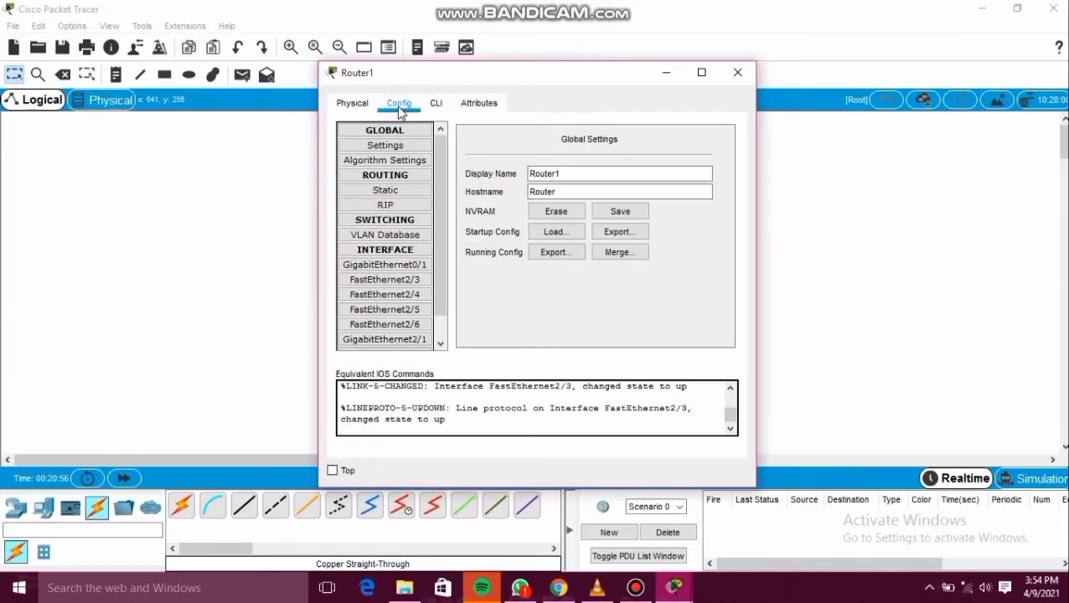
left_click(409, 285)
left_click(425, 265)
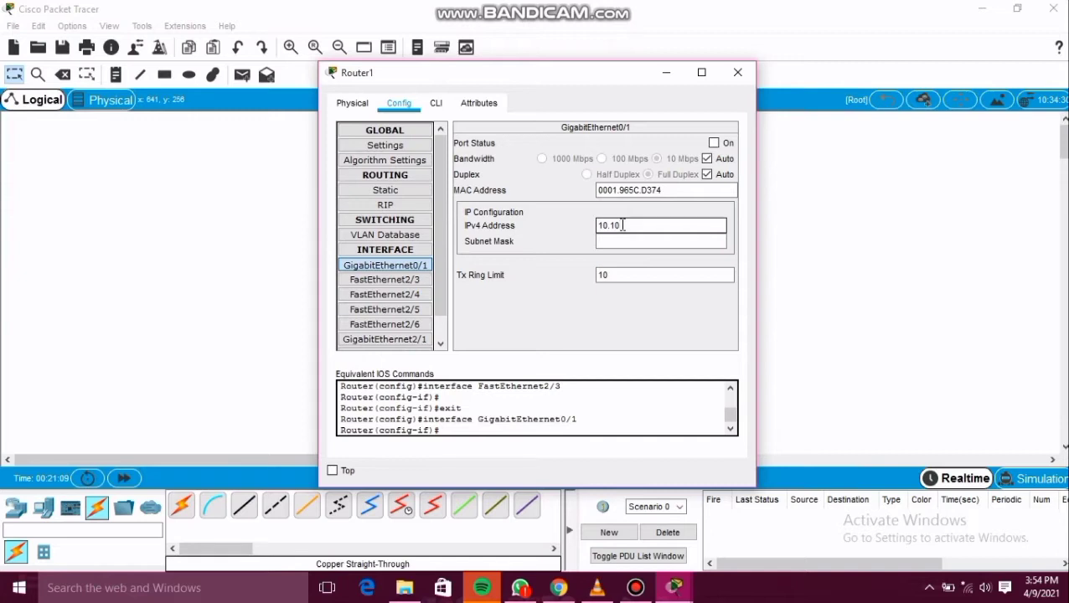
type(".0.1")
left_click(632, 243)
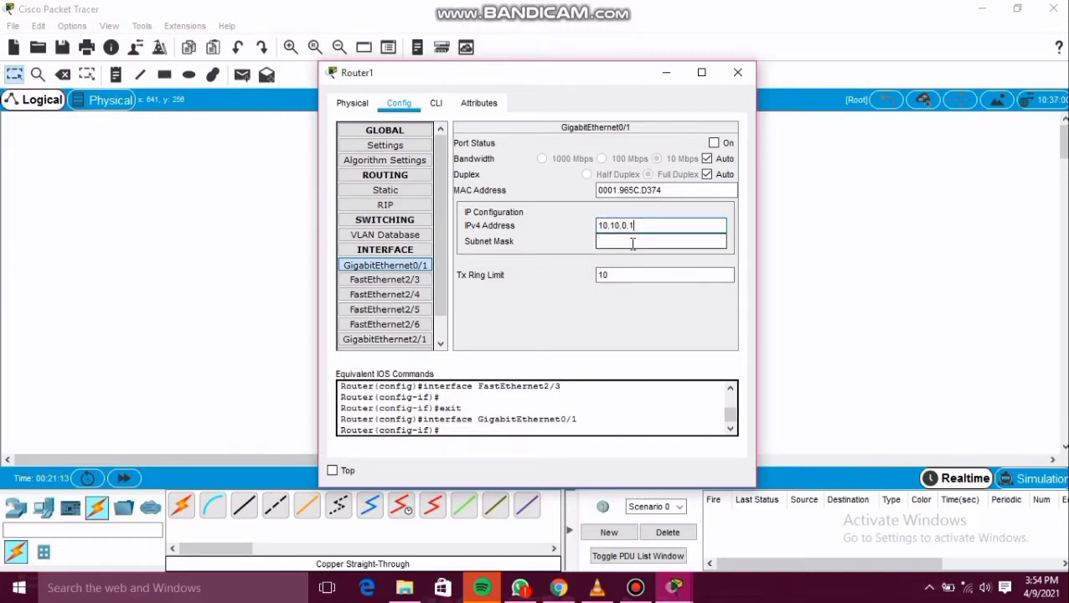
left_click(633, 243)
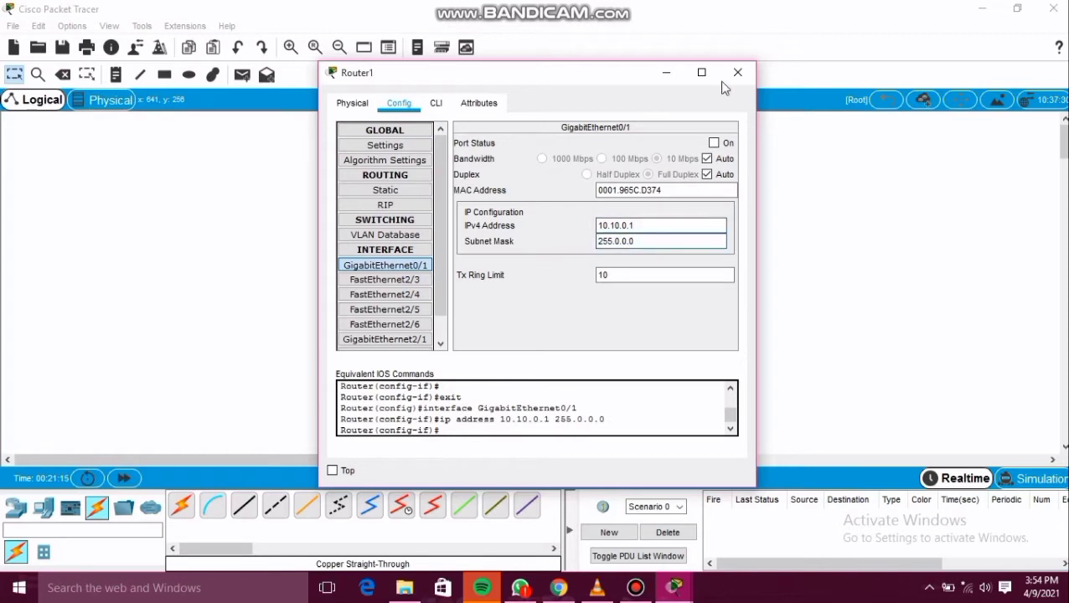
left_click(715, 145)
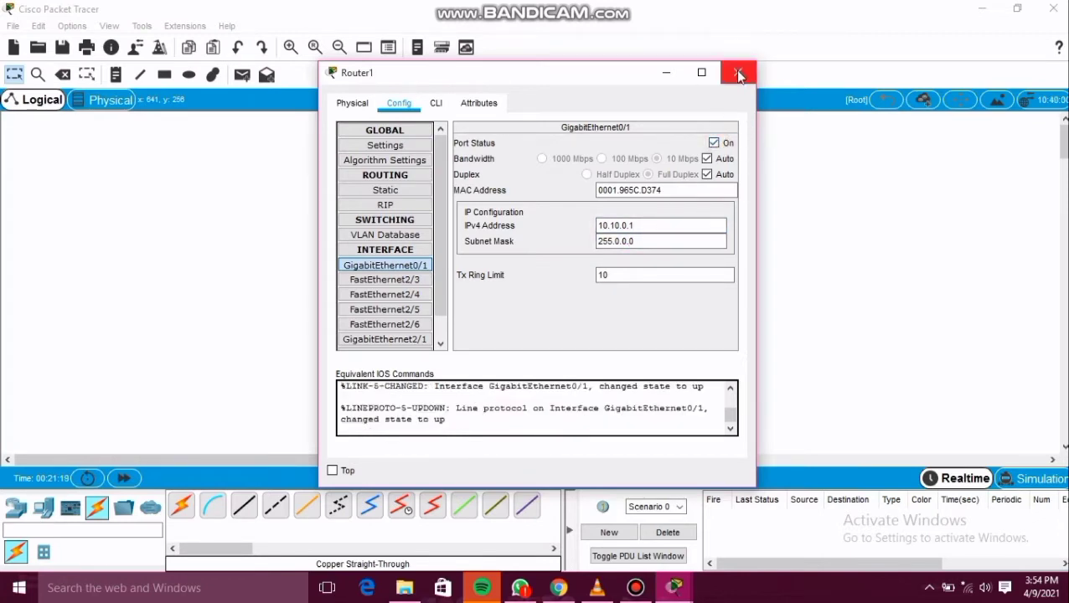
left_click(739, 74)
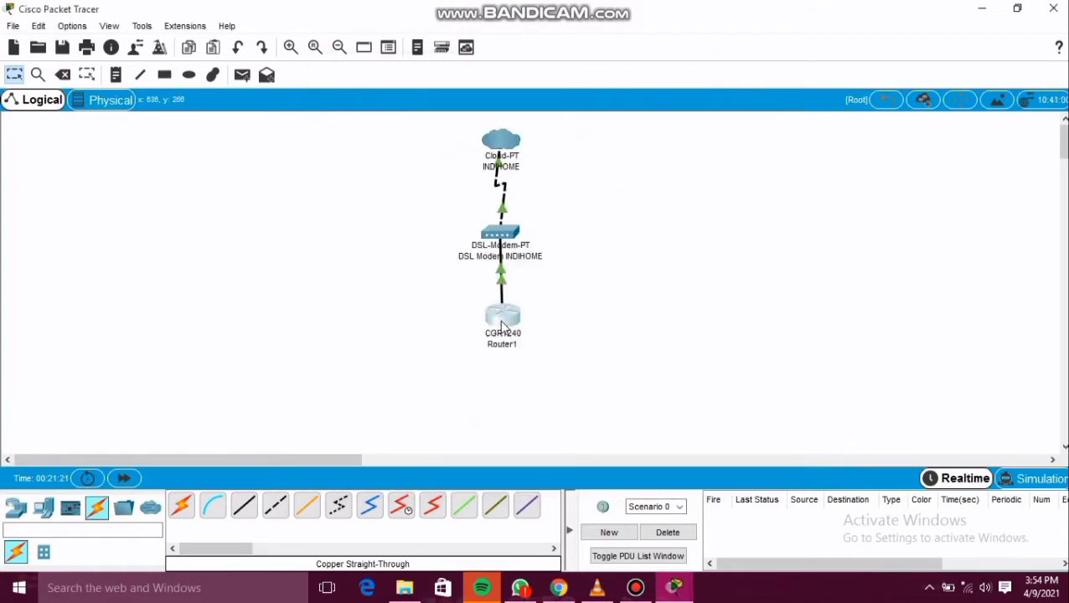
- Place a PT-Switch on the workspace below the router
left_click(20, 509)
left_click(44, 554)
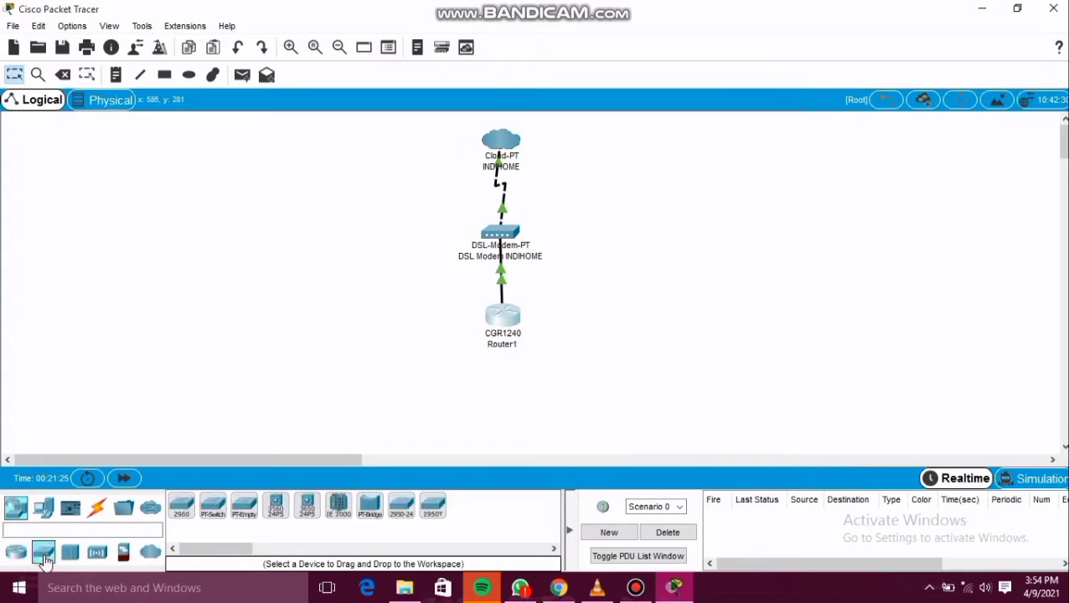
left_click(214, 509)
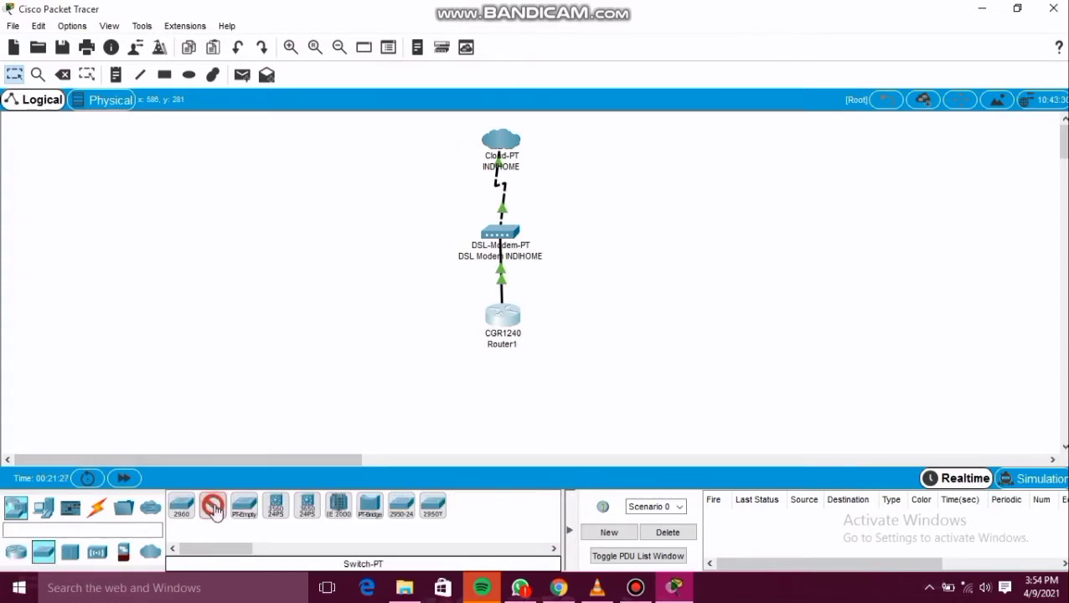
left_click(503, 403)
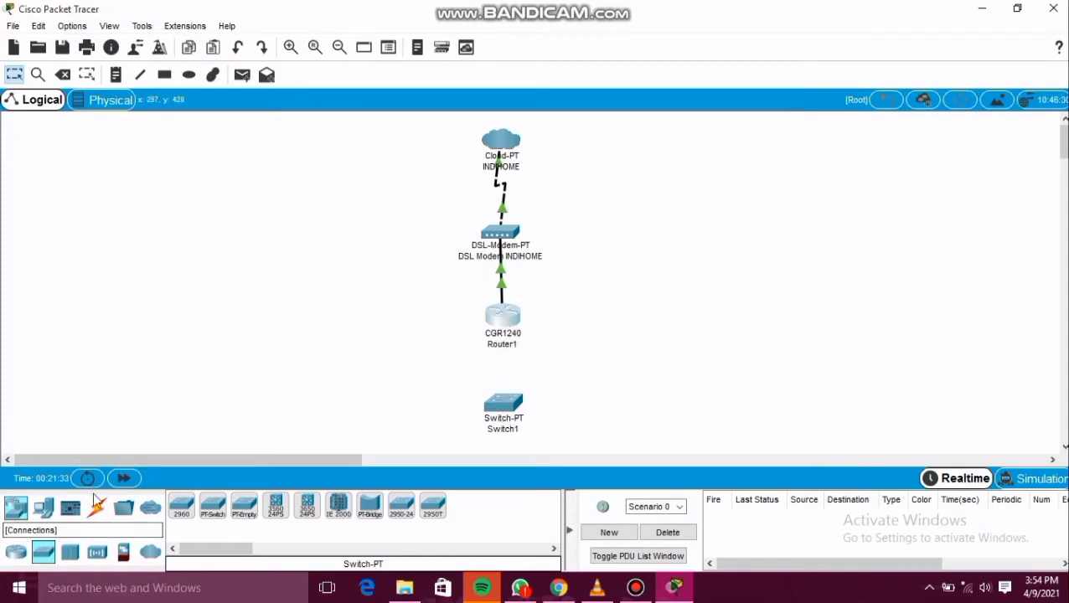
- Connect the router to the switch's FastEthernet0/1 port with a Copper Straight-Through cable
left_click(105, 516)
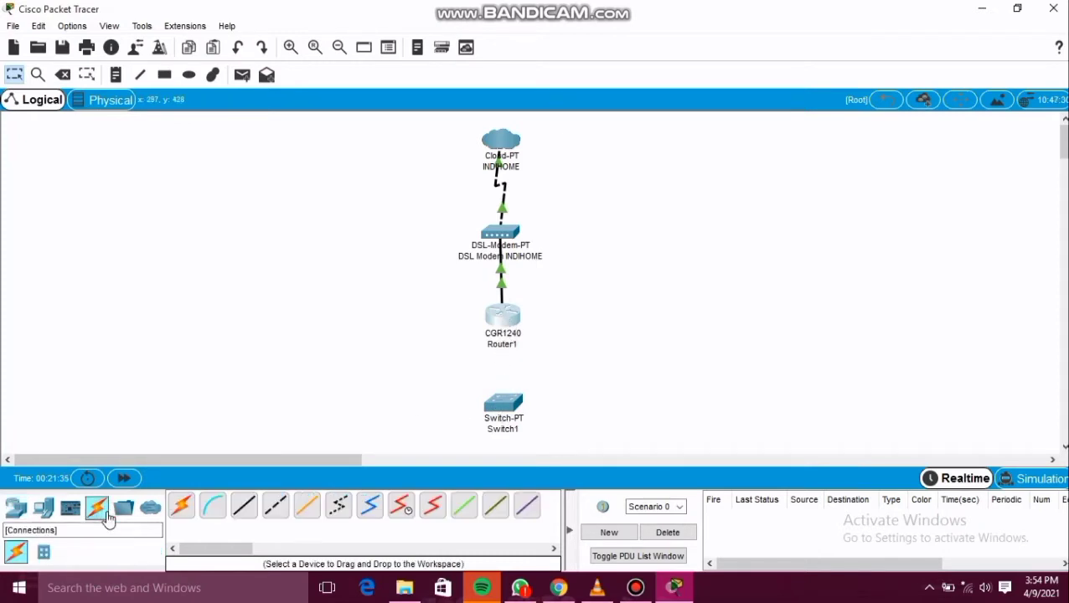
left_click(244, 505)
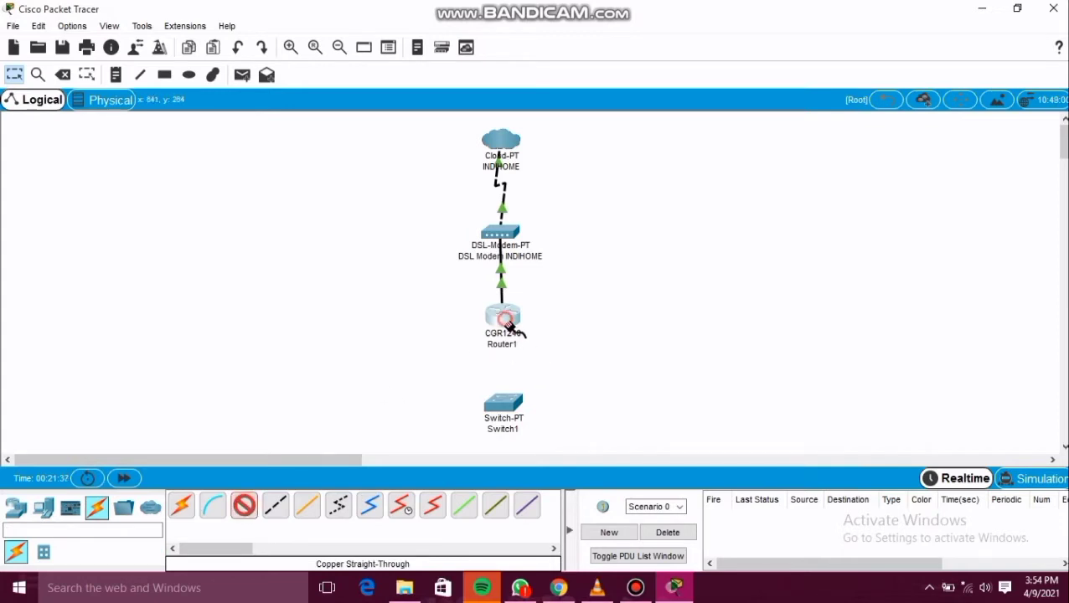
left_click(506, 323)
left_click(529, 347)
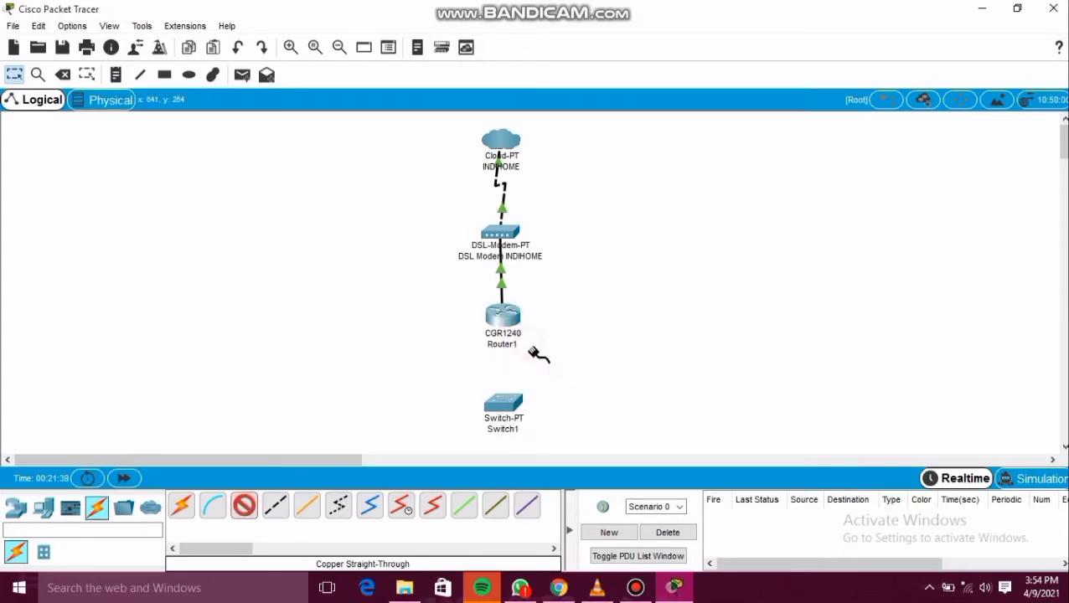
left_click(506, 407)
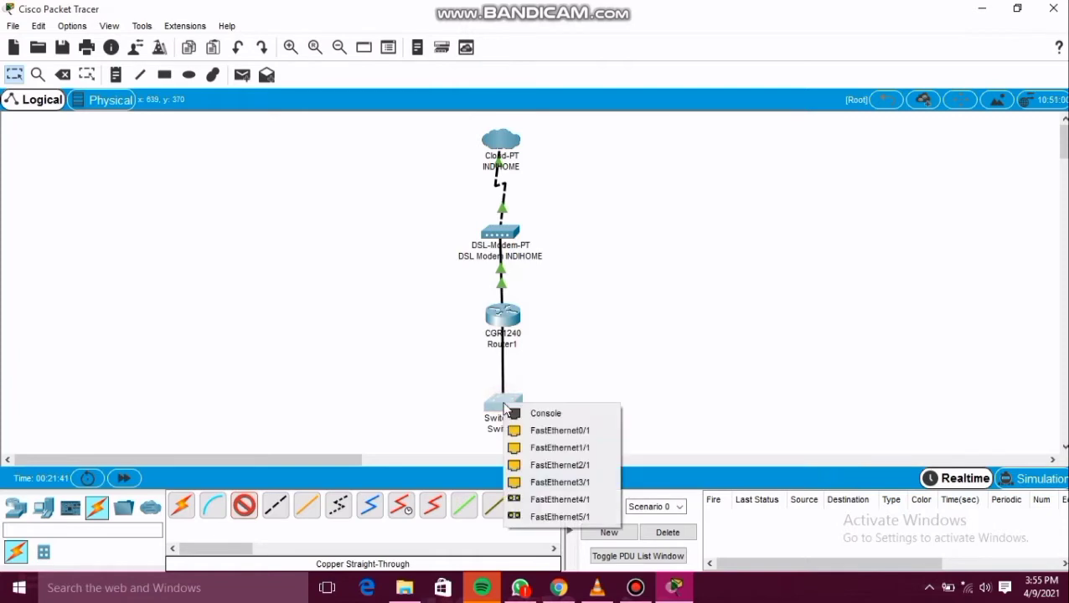
left_click(523, 431)
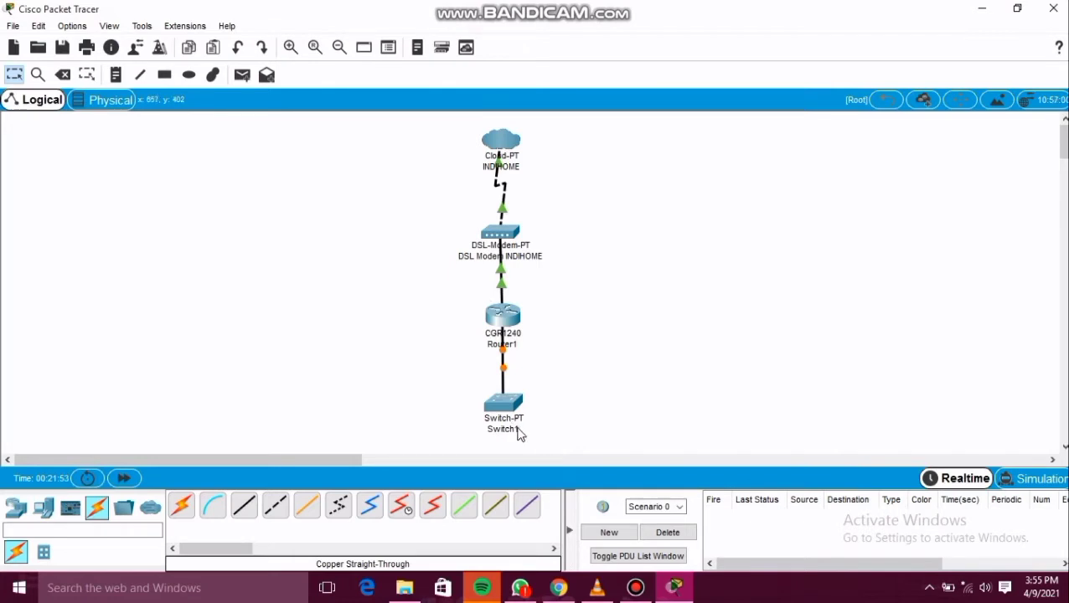
- Rename the switch below the router as Switch SERVER
mouse_move(519, 434)
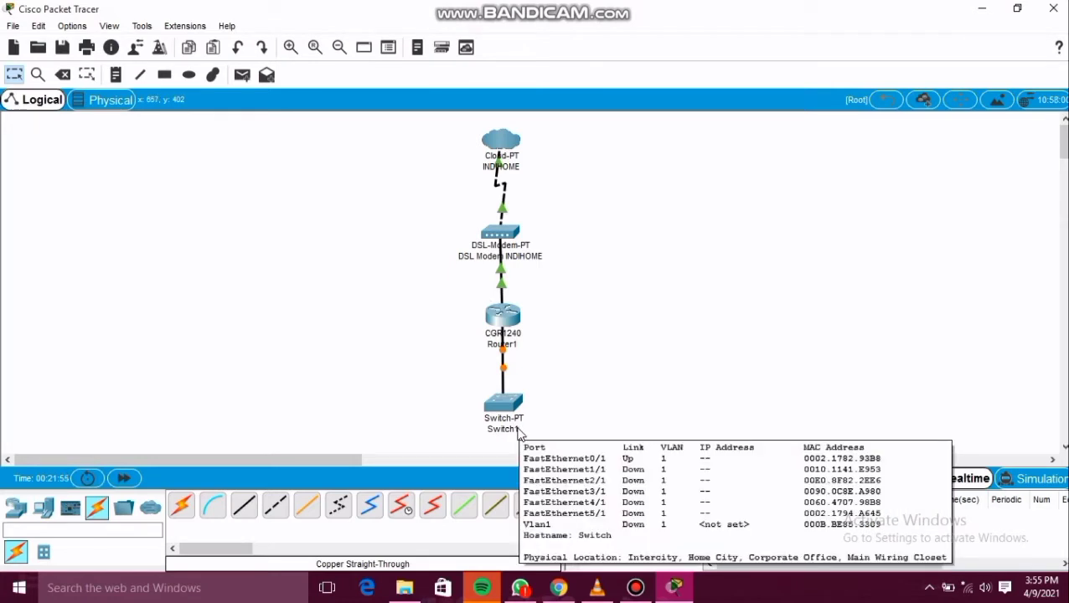
left_click(518, 430)
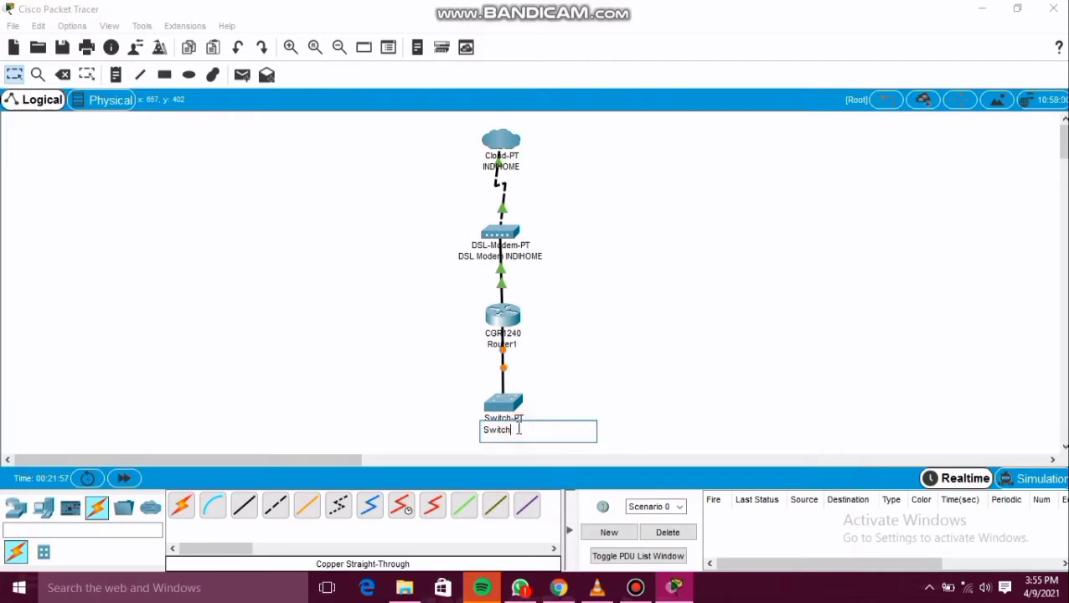
type("SERVER")
left_click(628, 435)
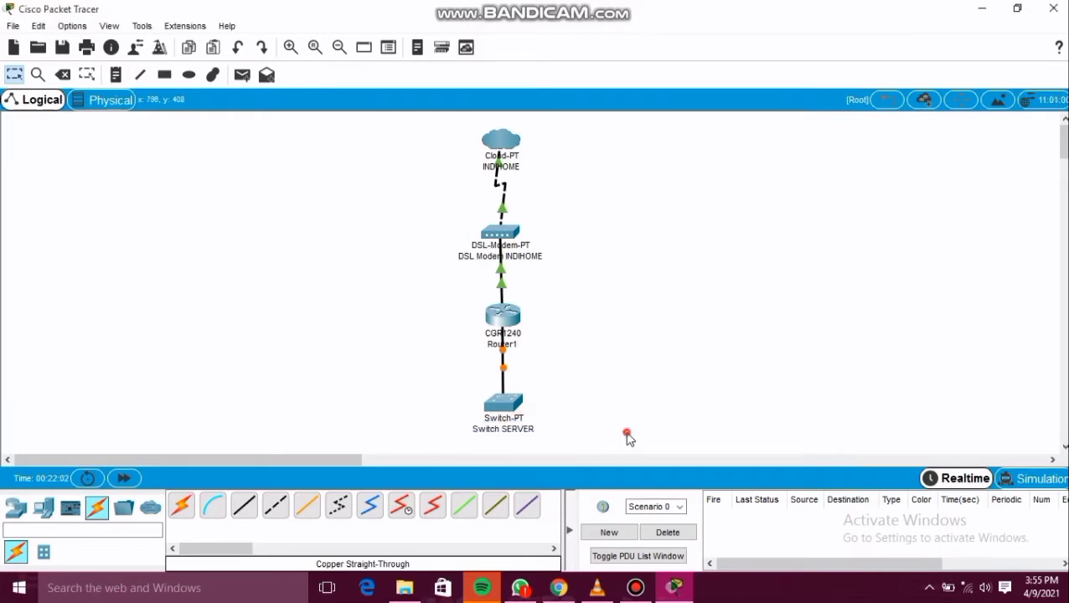
- Place a PC-PT on the workspace to the right of the cloud and DSL modem and name it PC SERVER
left_click(43, 512)
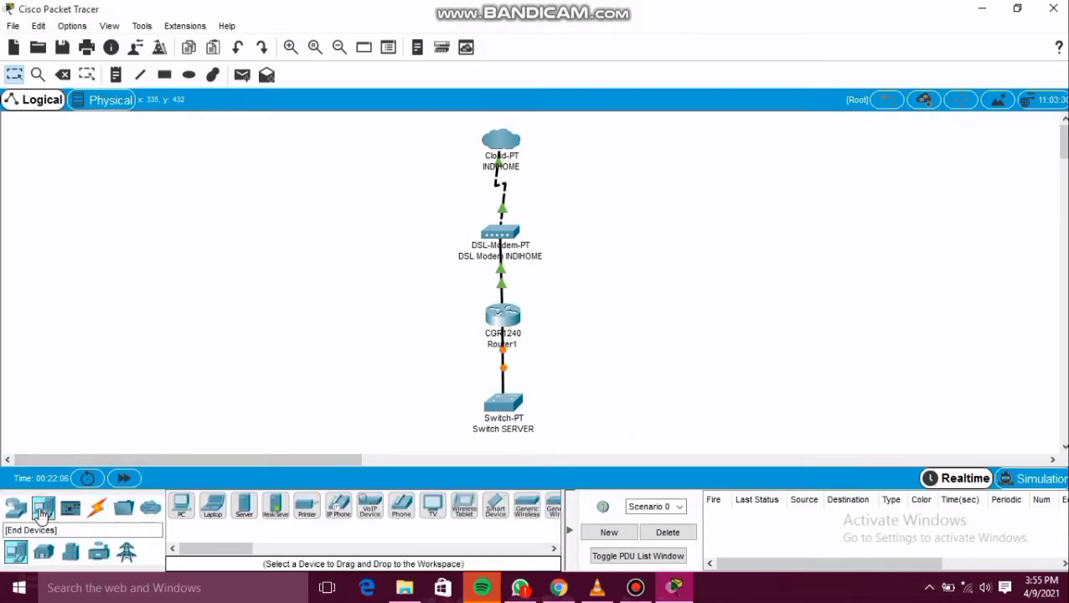
left_click(183, 509)
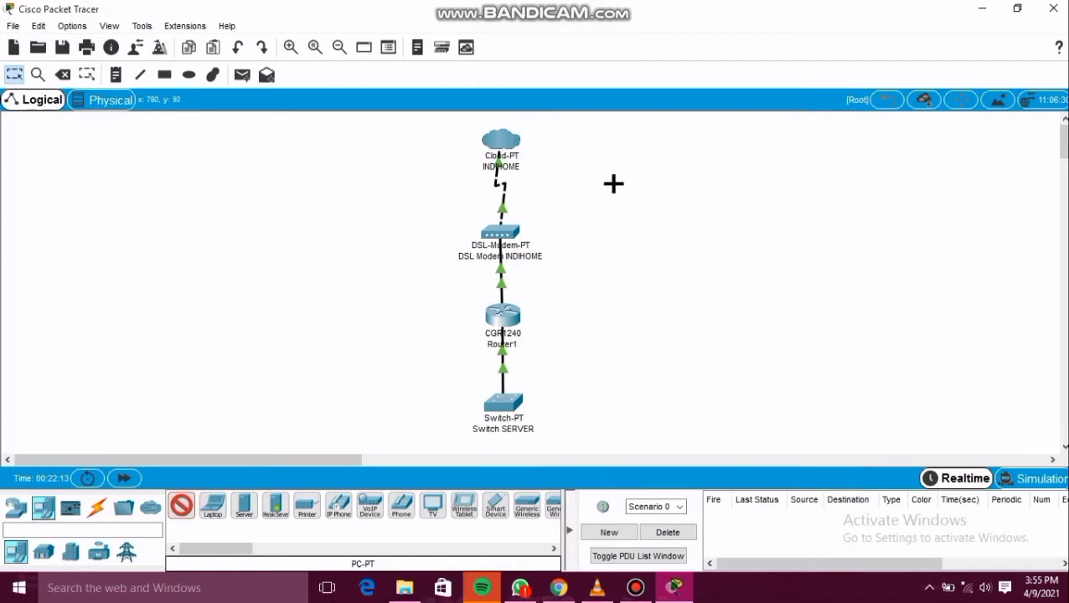
left_click(614, 186)
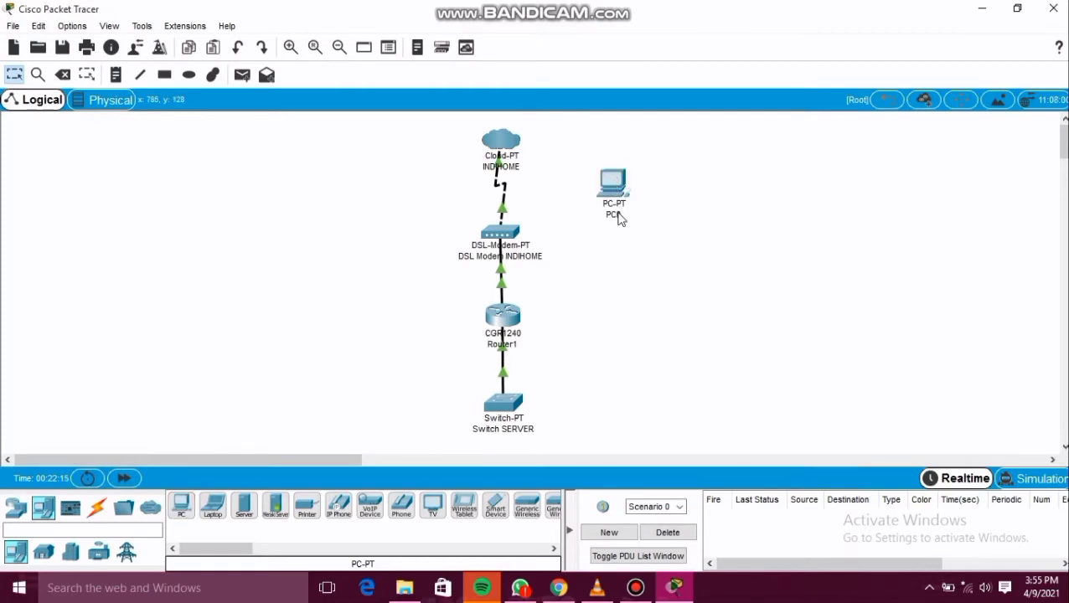
left_click(619, 215)
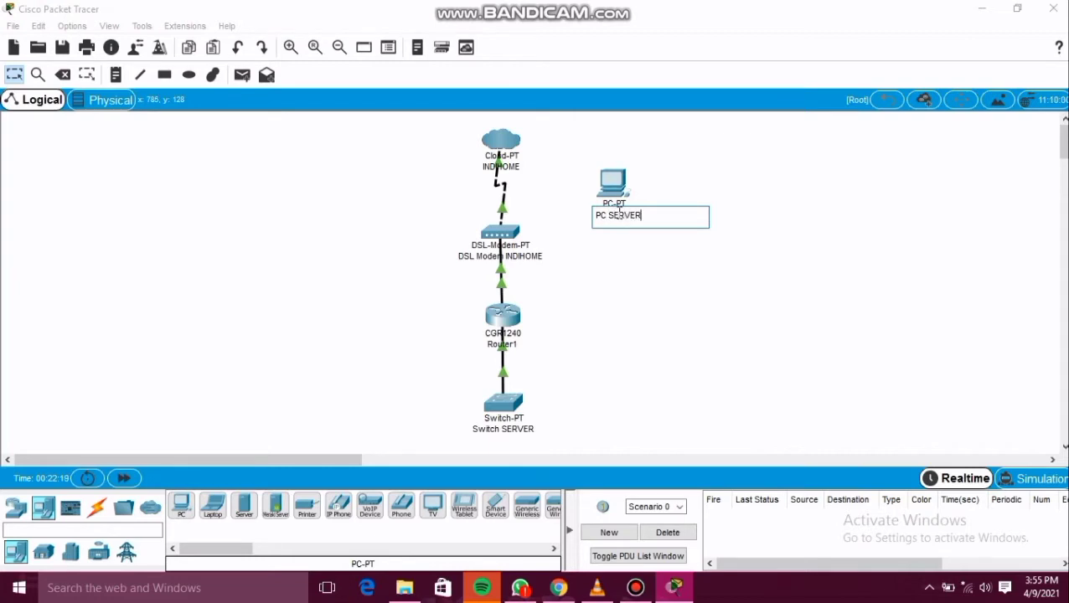
left_click(648, 304)
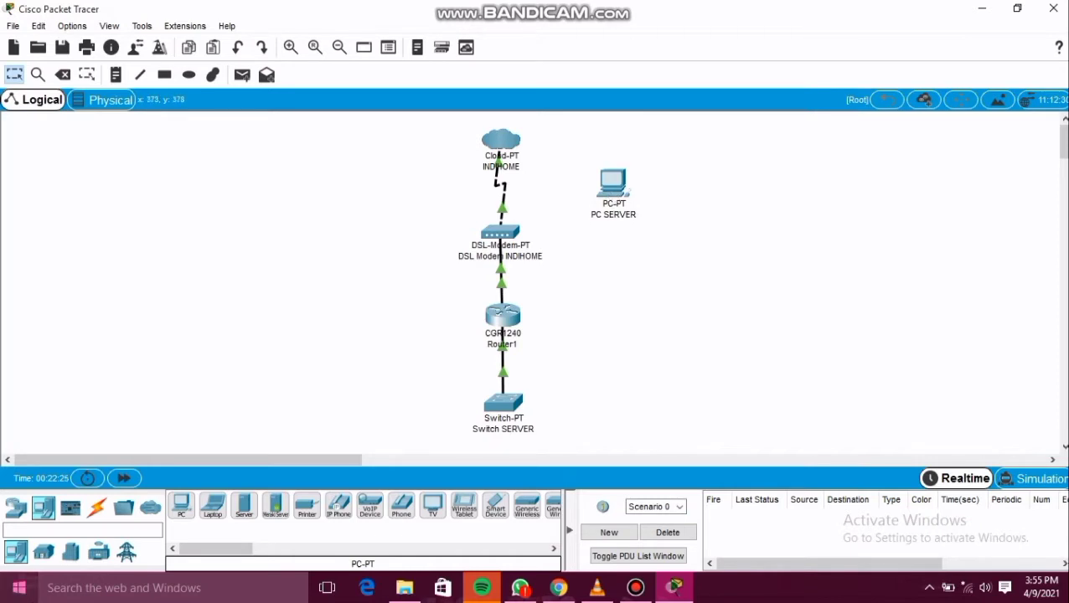
- Connect Switch SERVER to PC SERVER's FastEthernet0 port with a Copper Straight-Through cable
left_click(96, 508)
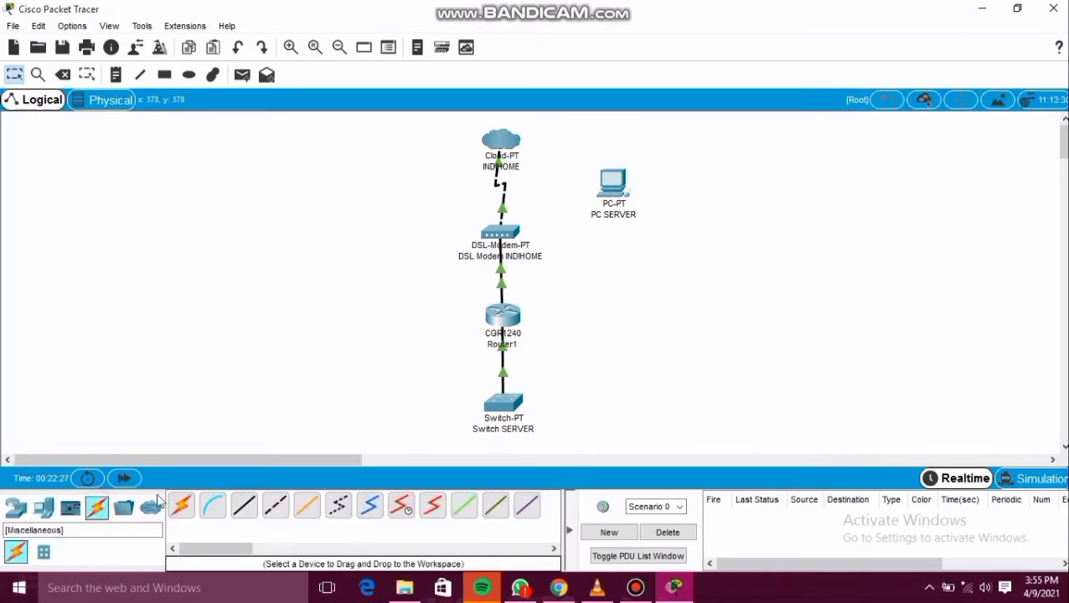
left_click(244, 506)
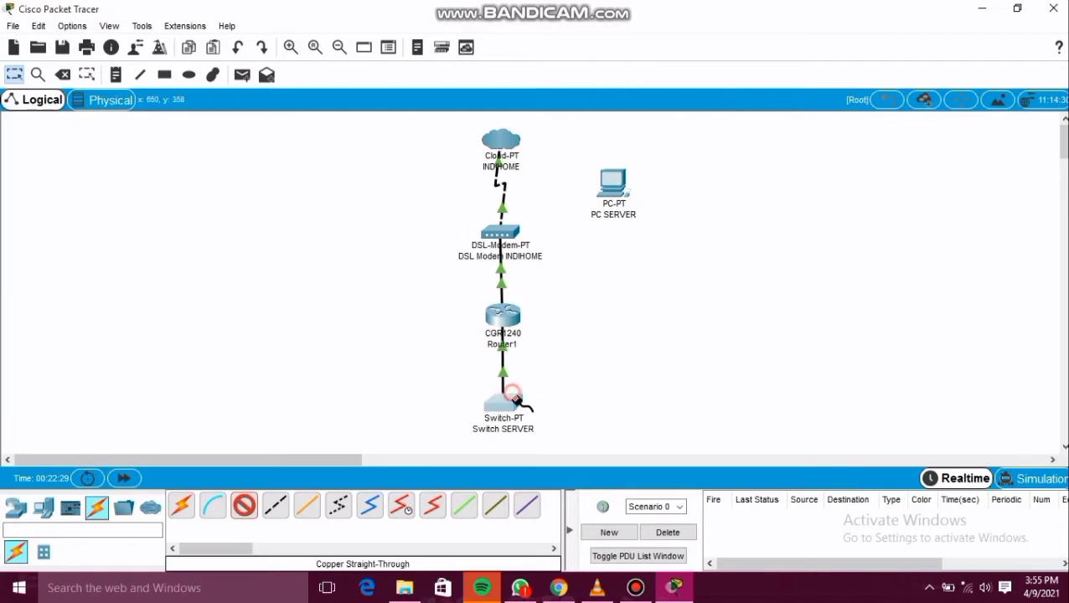
left_click(515, 400)
left_click(546, 421)
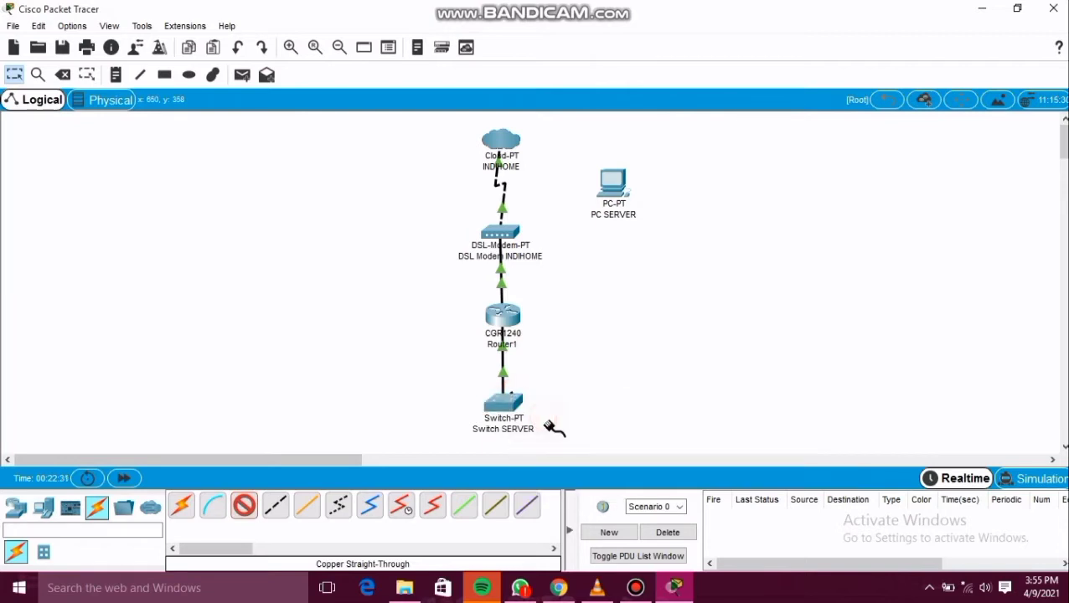
left_click(613, 182)
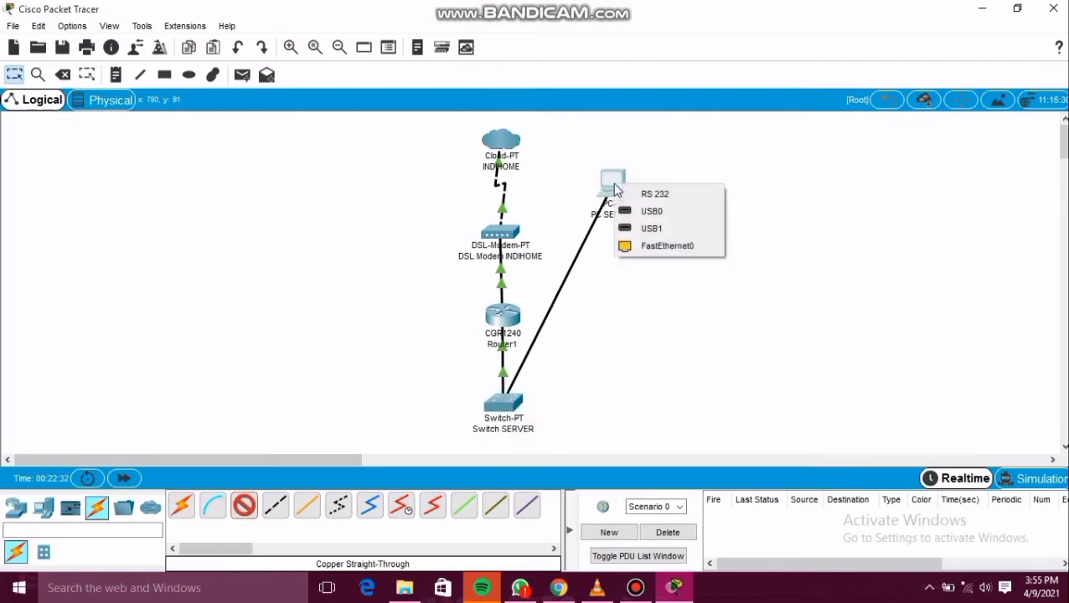
left_click(635, 246)
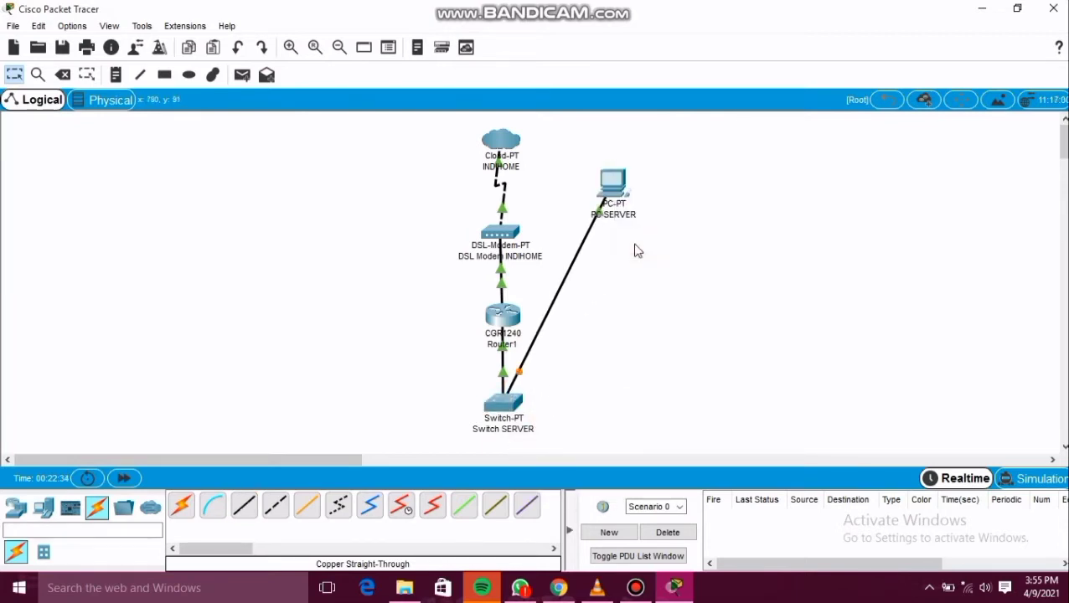
- Give PC SERVER the static IPv4 address 200.10.10.1 with subnet mask 255.255.255.0
left_click(611, 194)
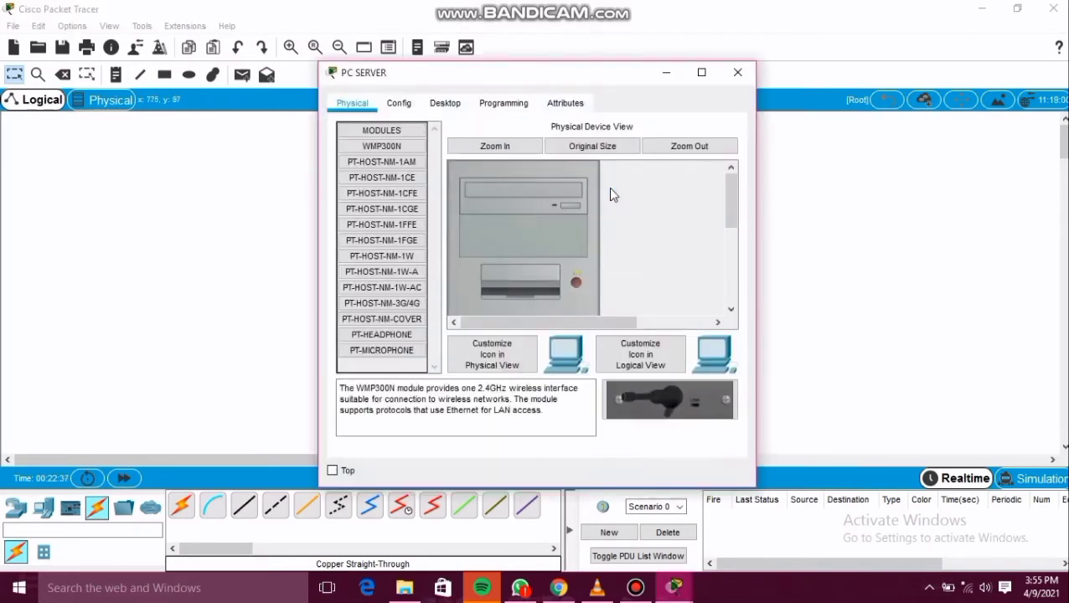
left_click(399, 104)
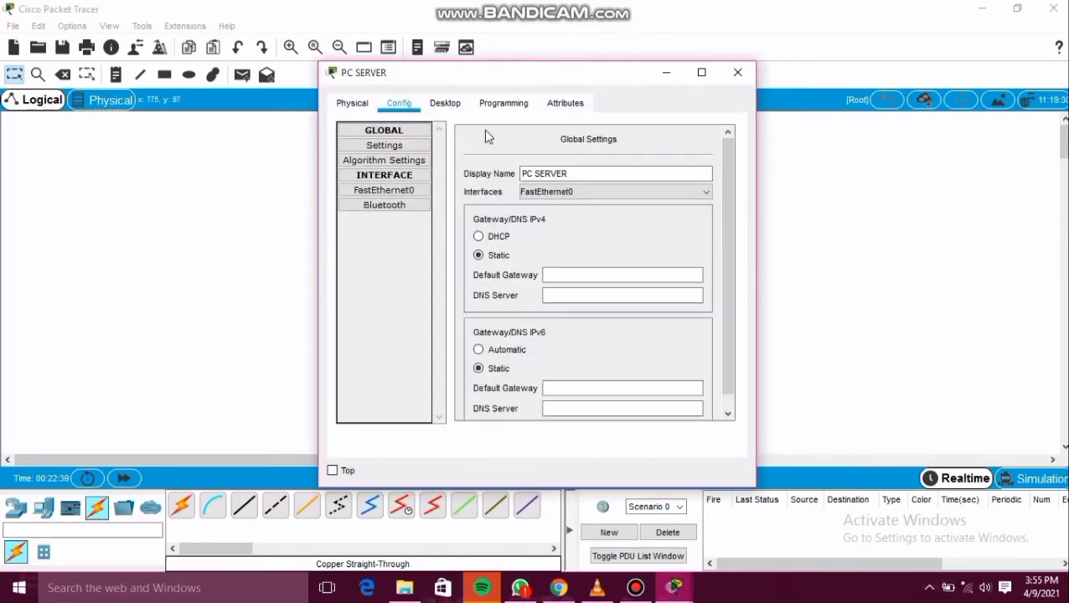
left_click(445, 103)
left_click(388, 170)
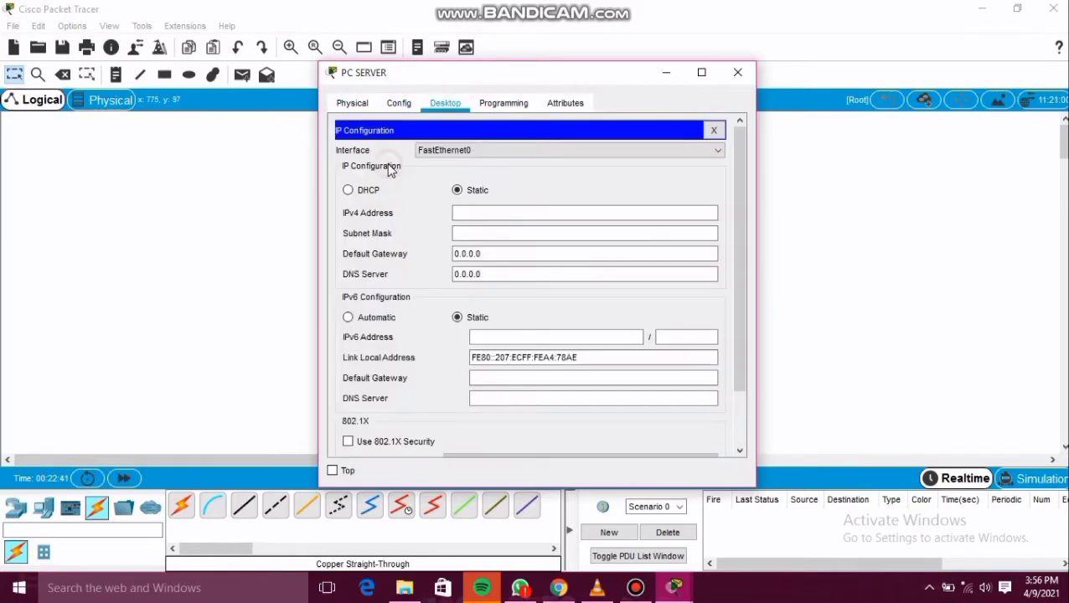
left_click(498, 211)
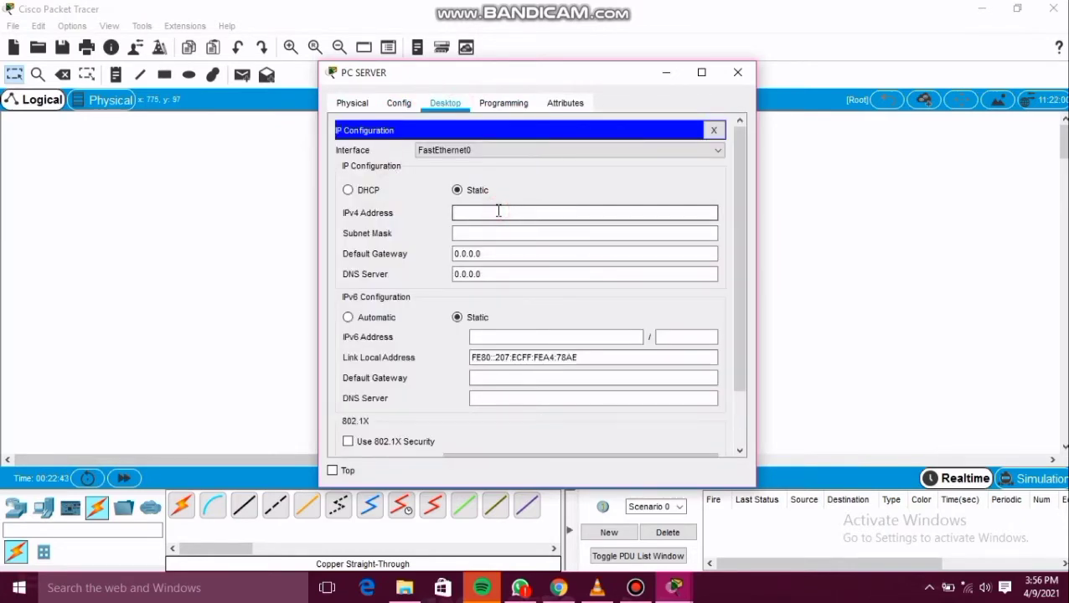
type("200.10.10.1")
left_click(500, 235)
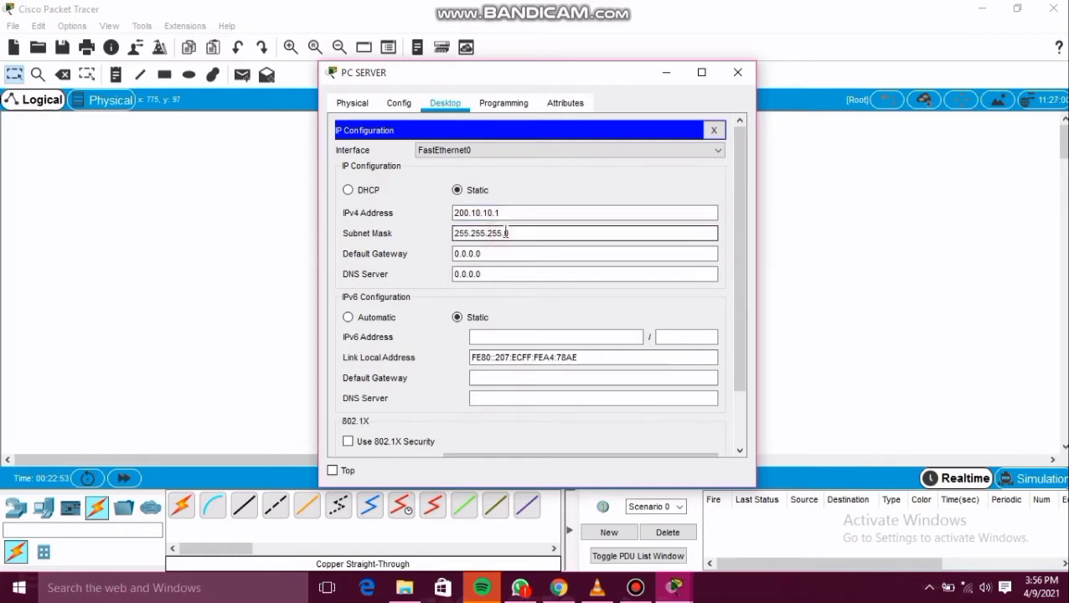
left_click(742, 82)
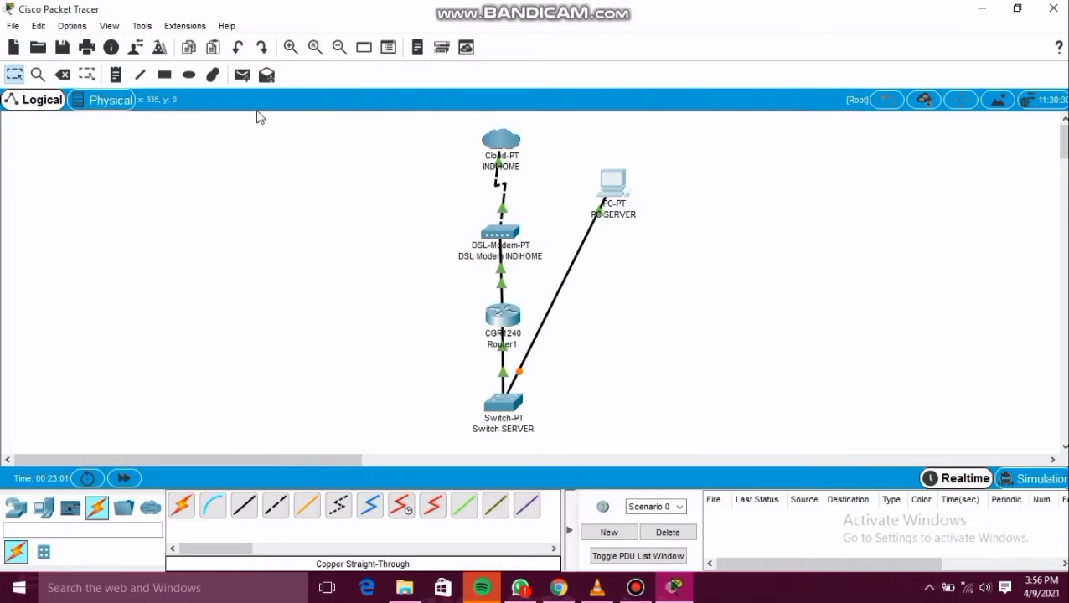
- Draw an unfilled rectangle with a #1d1d1d outline around PC SERVER
left_click(165, 75)
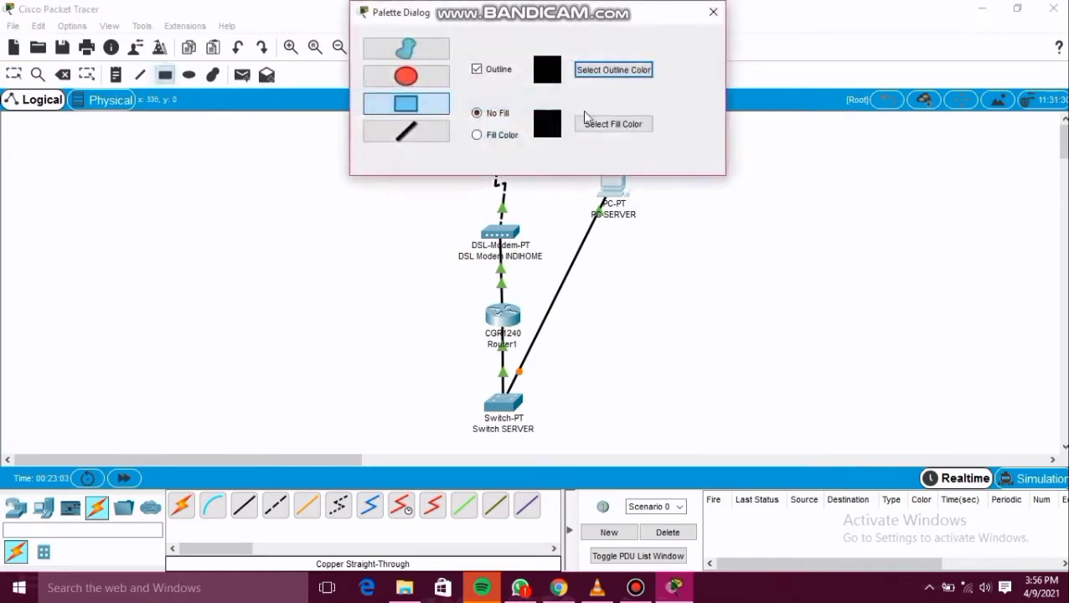
left_click(622, 73)
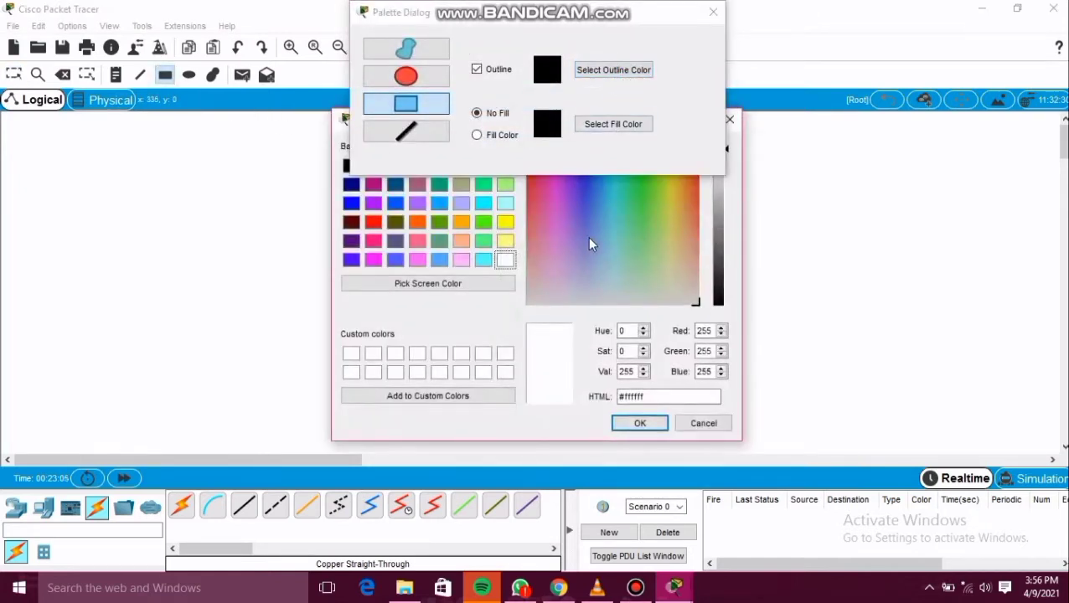
left_click(721, 295)
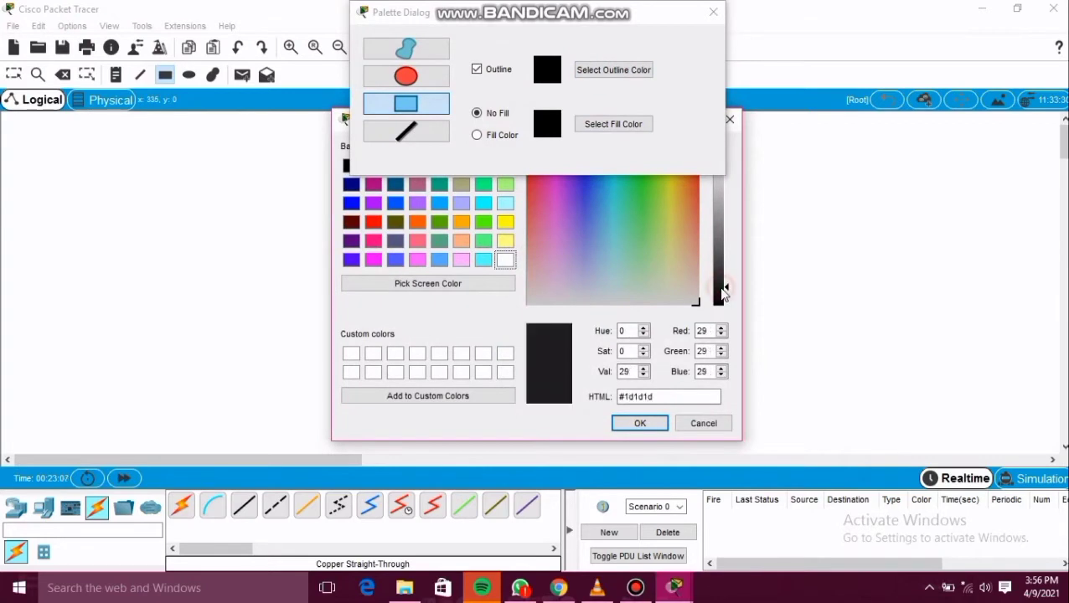
left_click(640, 423)
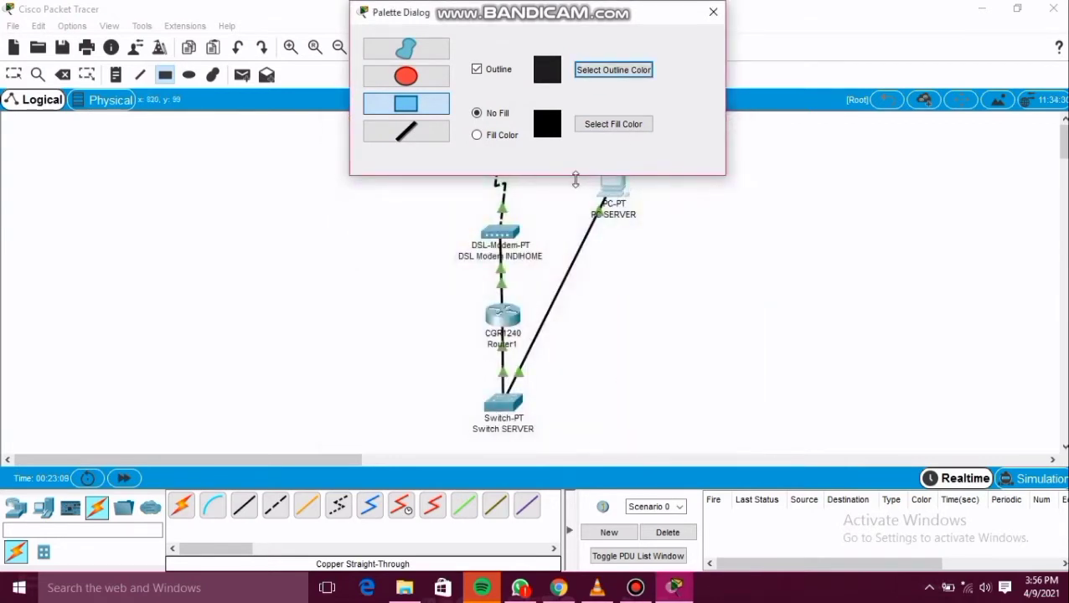
left_click(713, 12)
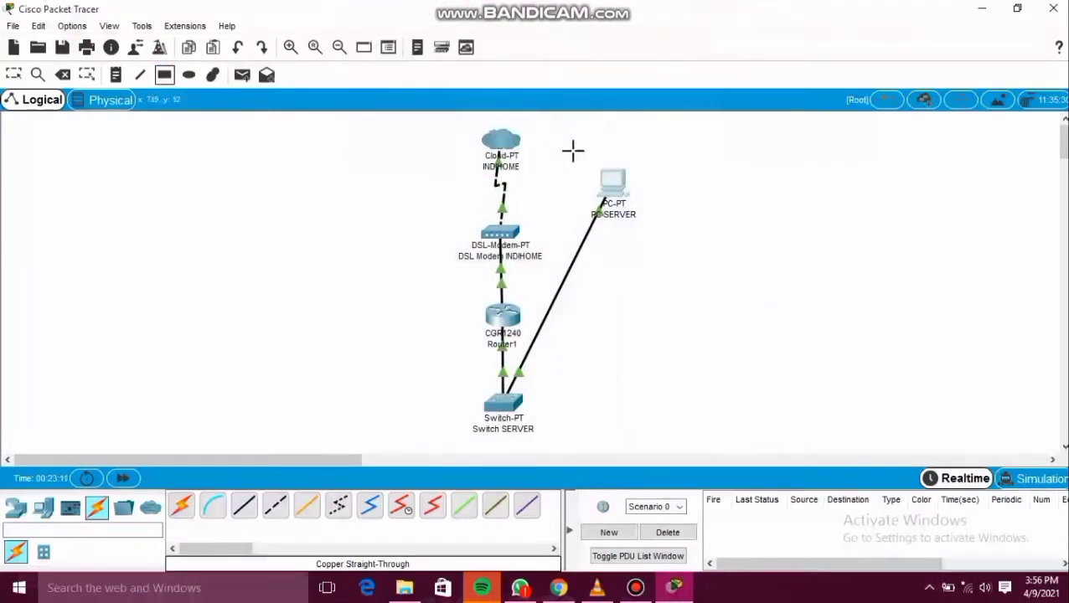
left_click_drag(564, 153, 668, 237)
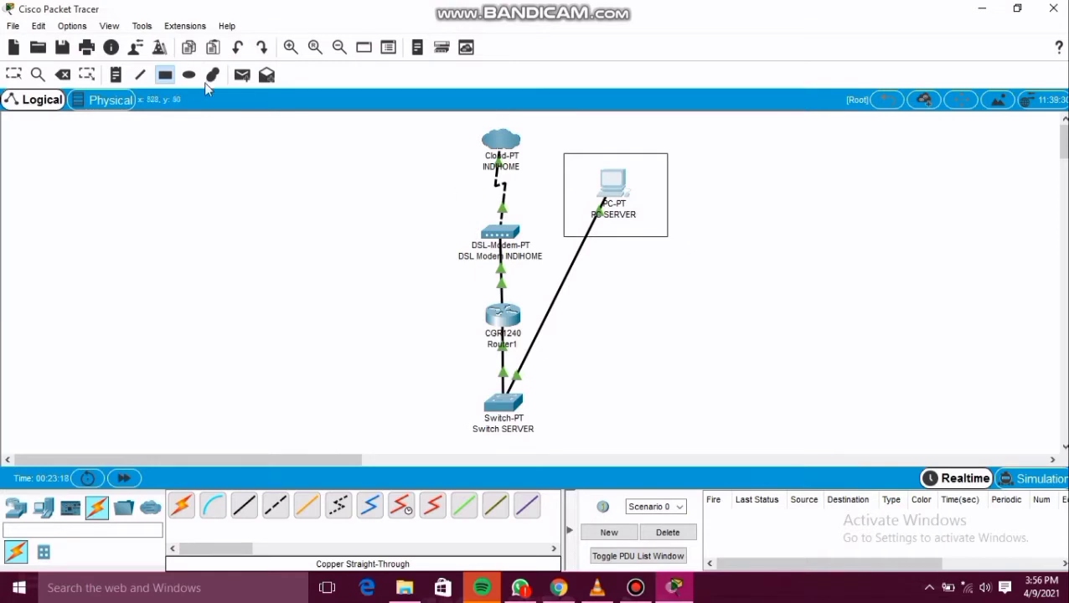
- Add a text note reading SERVER at the upper edge of the rectangle around PC SERVER
left_click(115, 75)
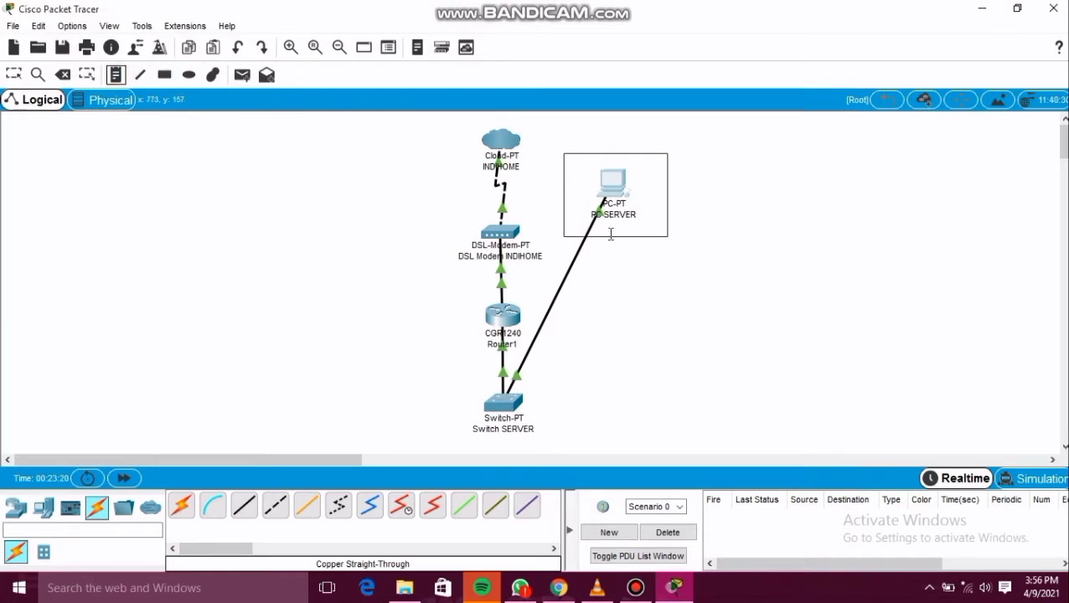
left_click(612, 152)
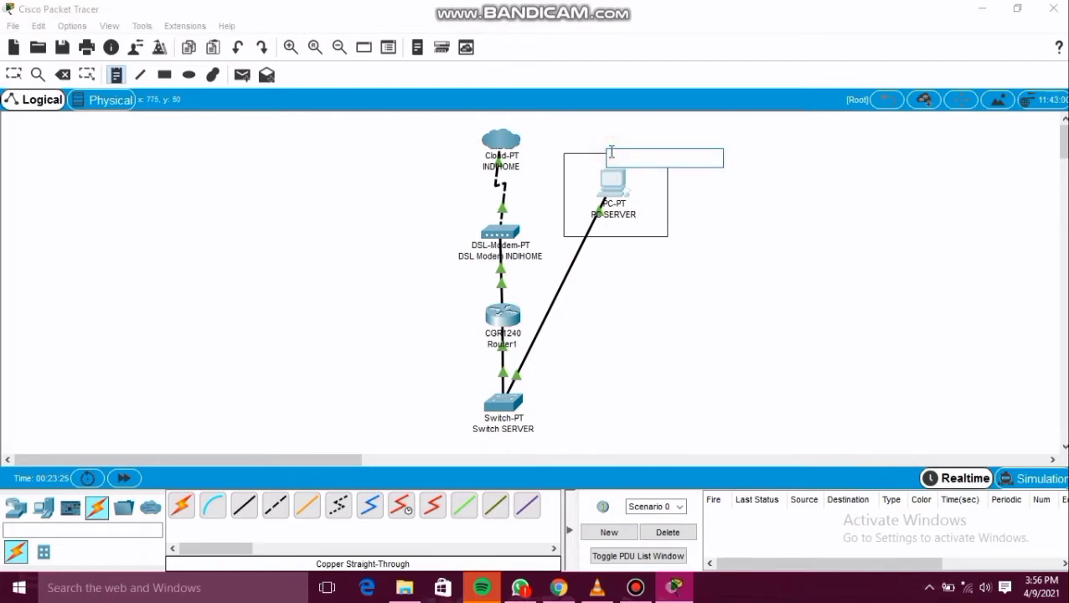
type("SERVER")
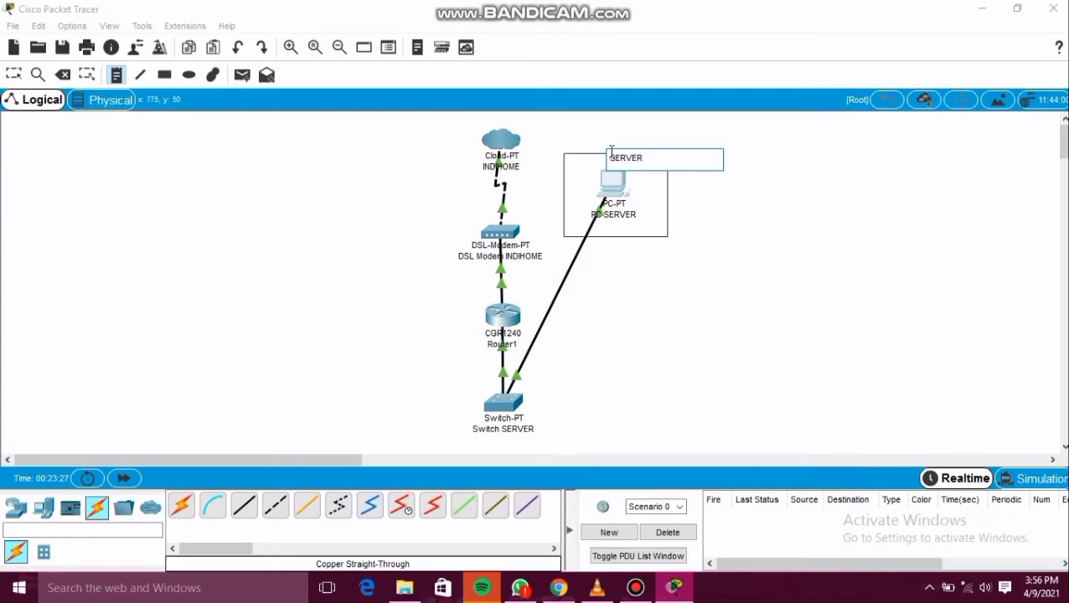
left_click(708, 204)
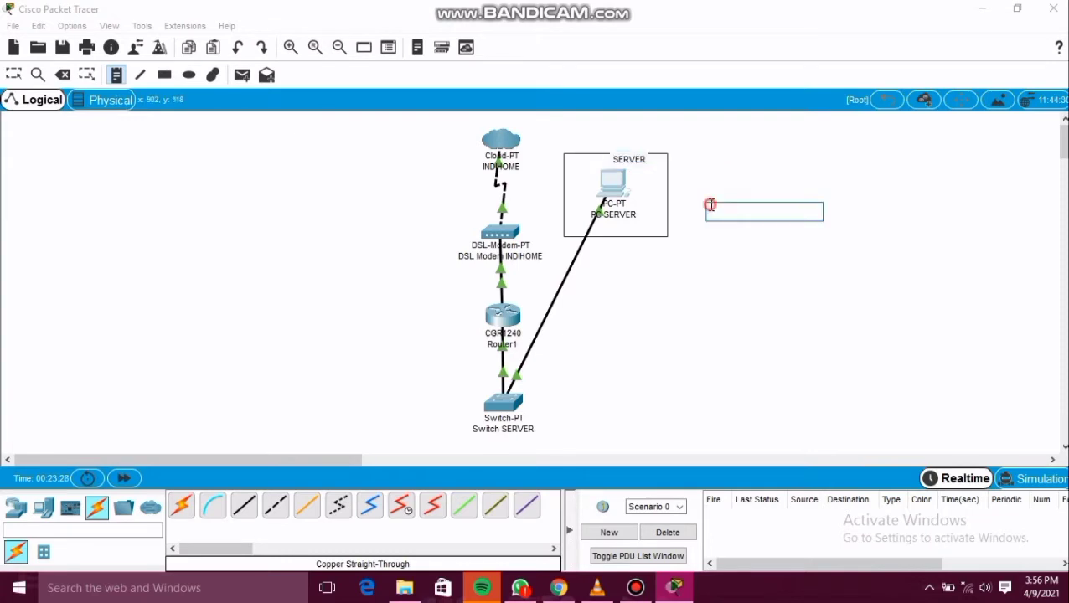
left_click(641, 158)
left_click(650, 204)
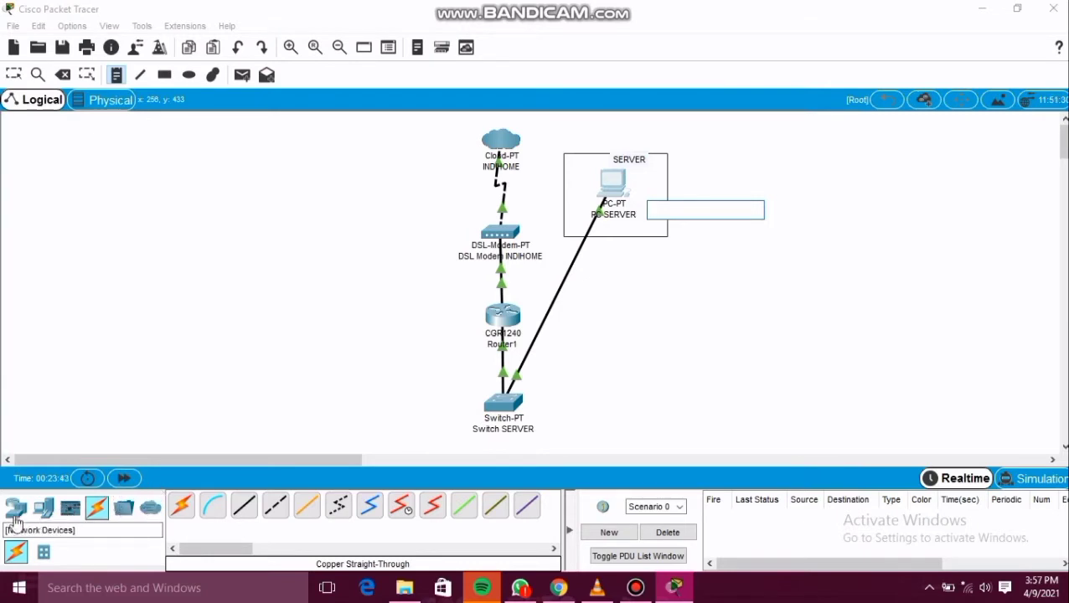
- Place two Laptop-PT devices side by side in the upper-left area of the workspace
left_click(44, 507)
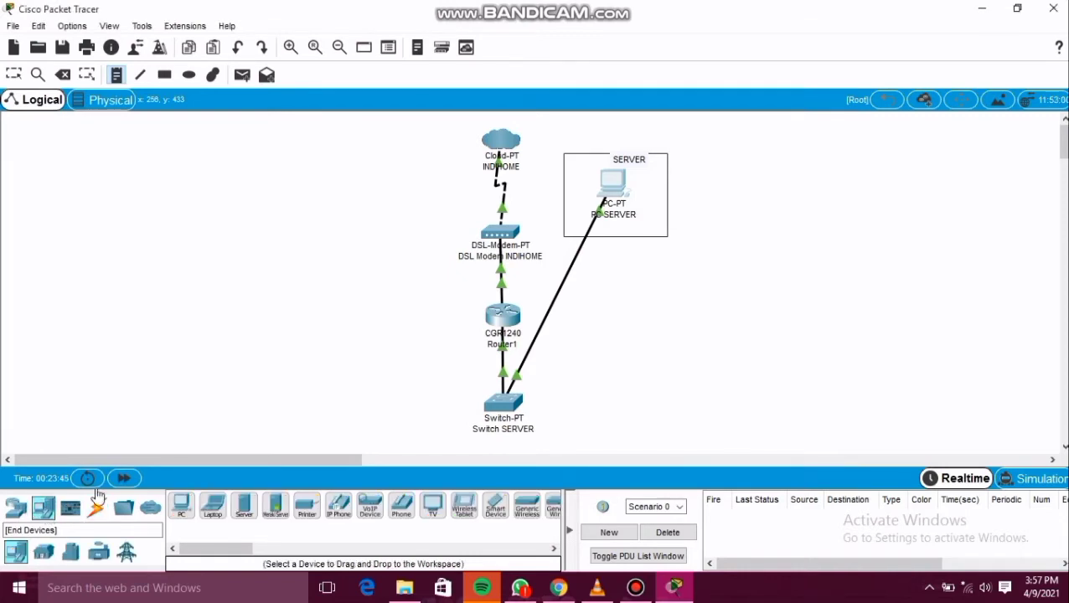
left_click(215, 513)
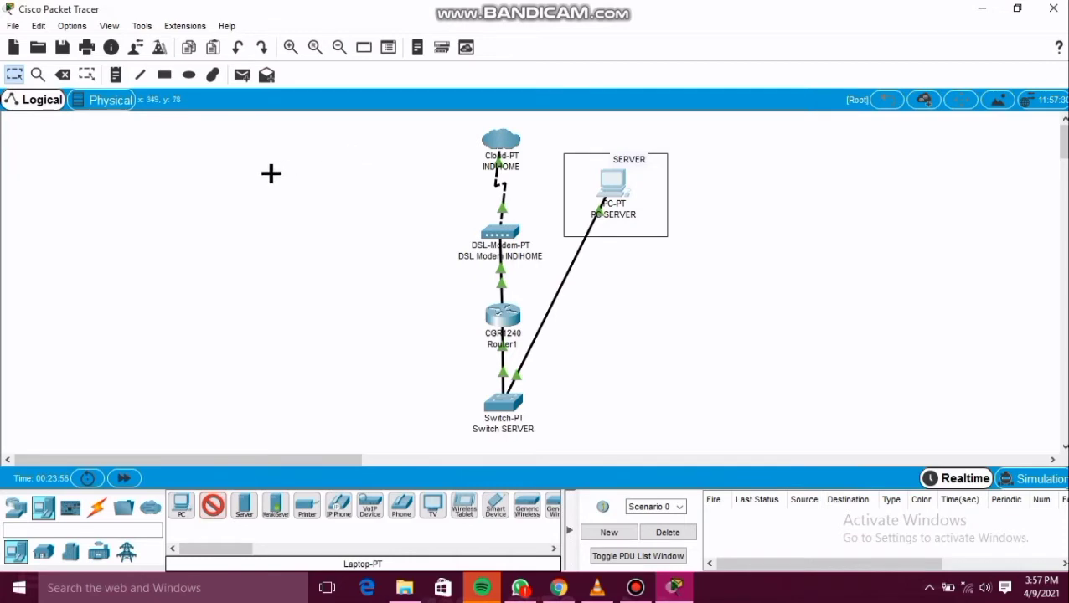
left_click(227, 166)
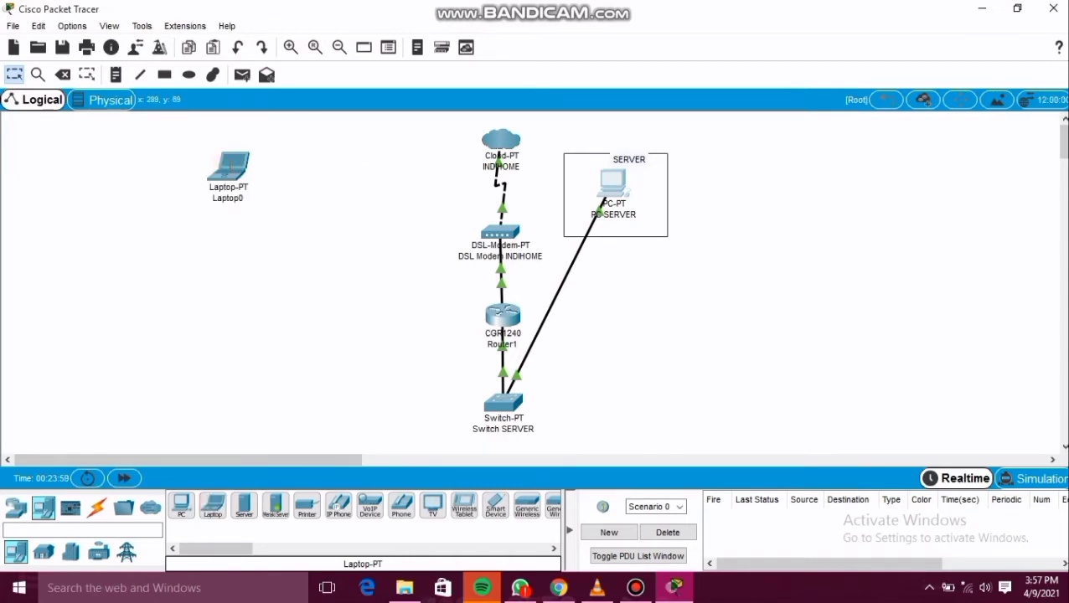
left_click(207, 513)
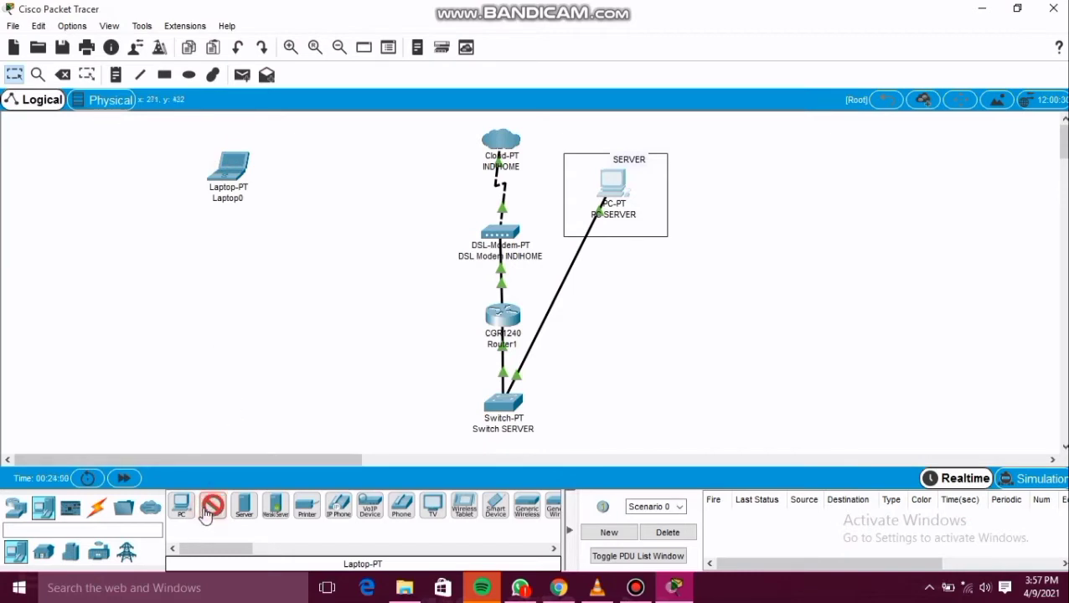
left_click(302, 163)
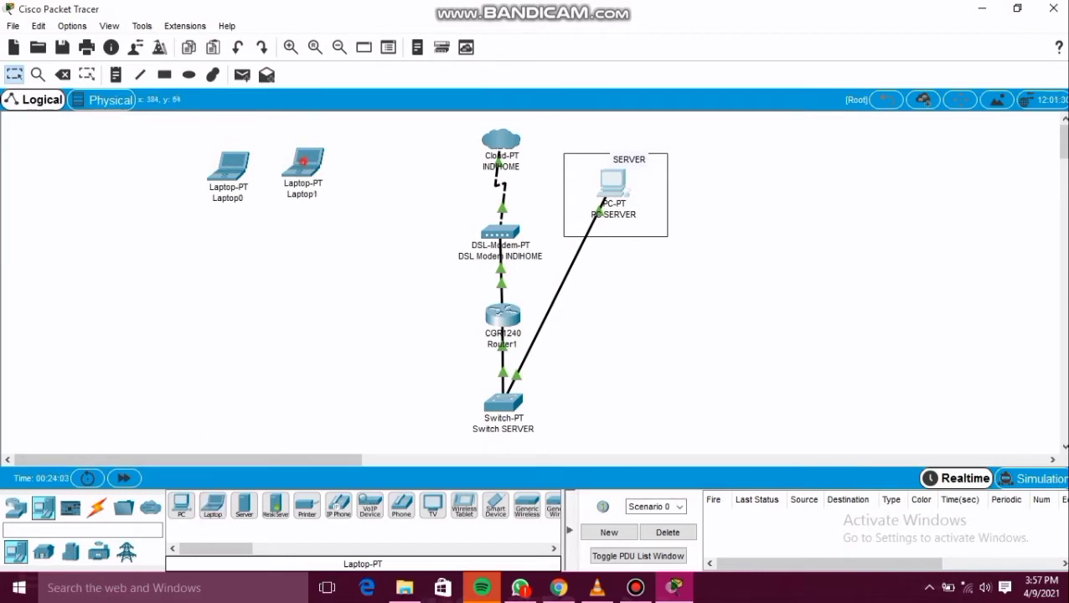
- Place a third Laptop-PT beside the other two and a generic Switch-PT just below Laptop2
left_click(213, 507)
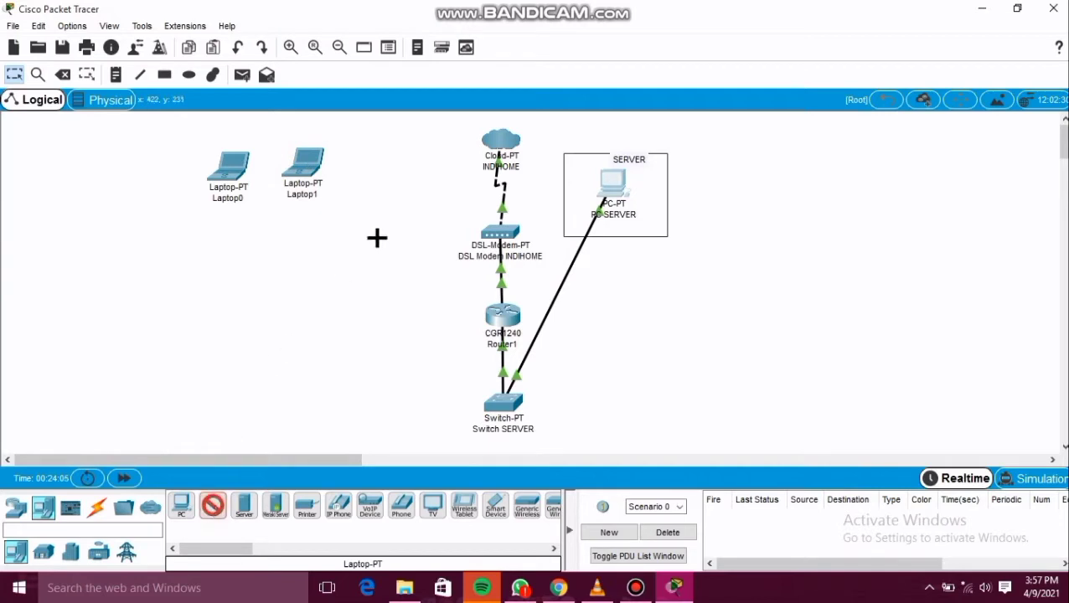
left_click(377, 172)
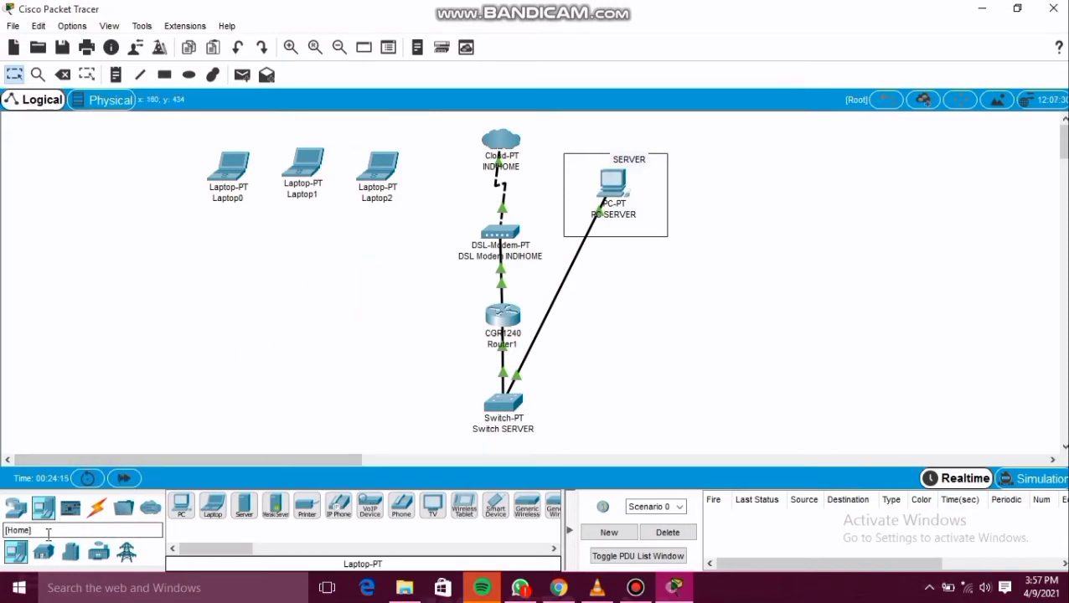
left_click(23, 517)
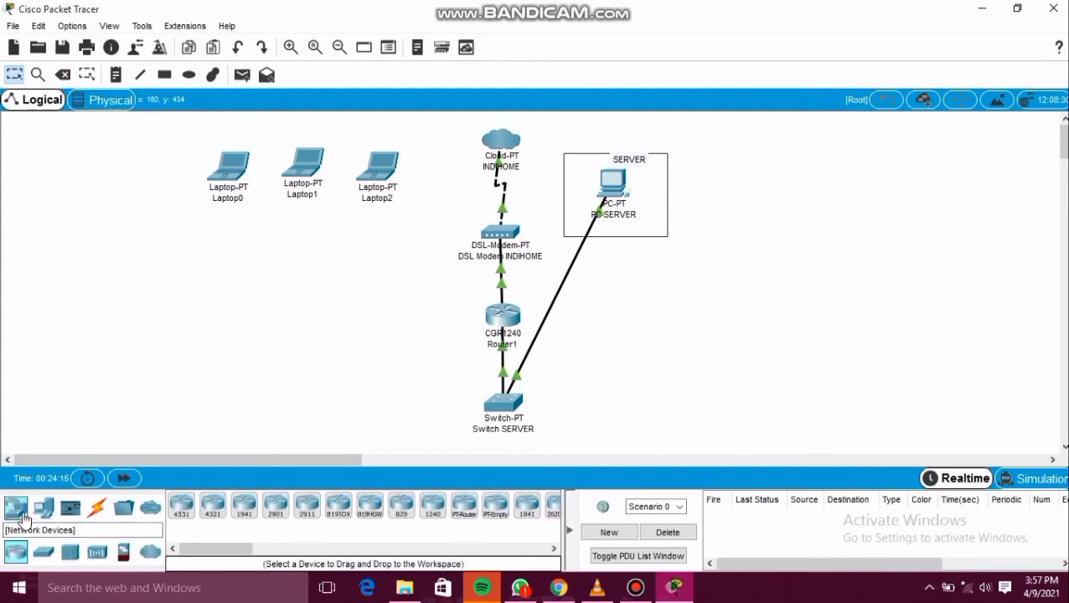
left_click(42, 556)
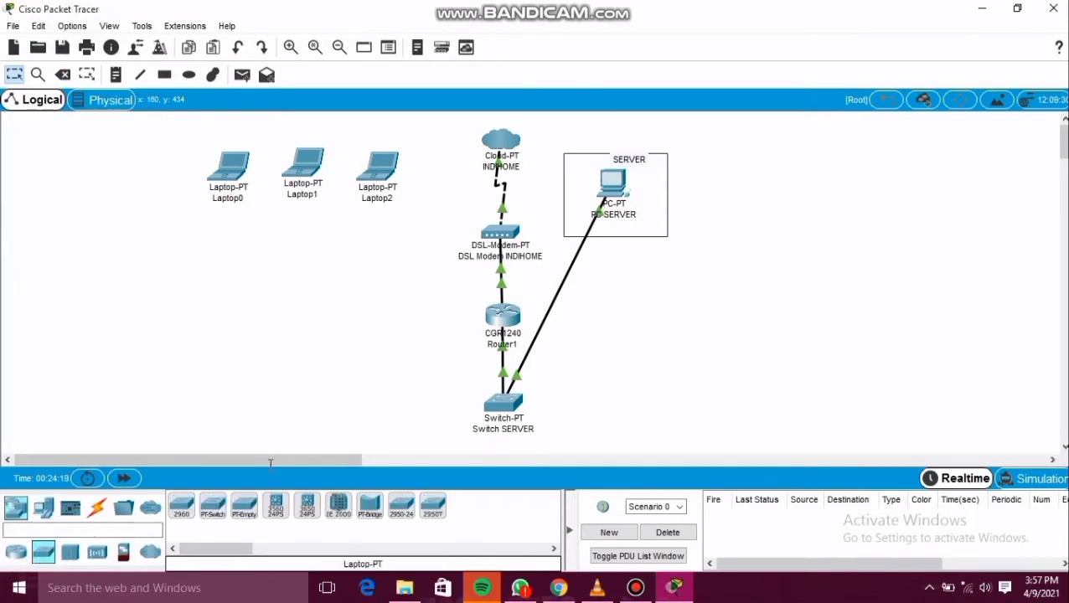
left_click(213, 509)
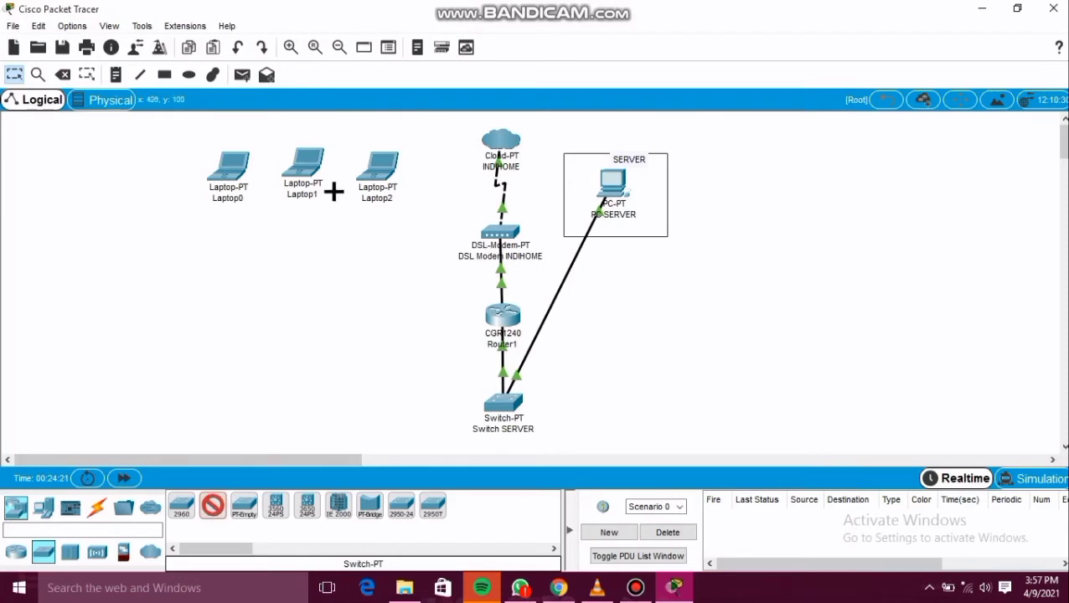
left_click(297, 244)
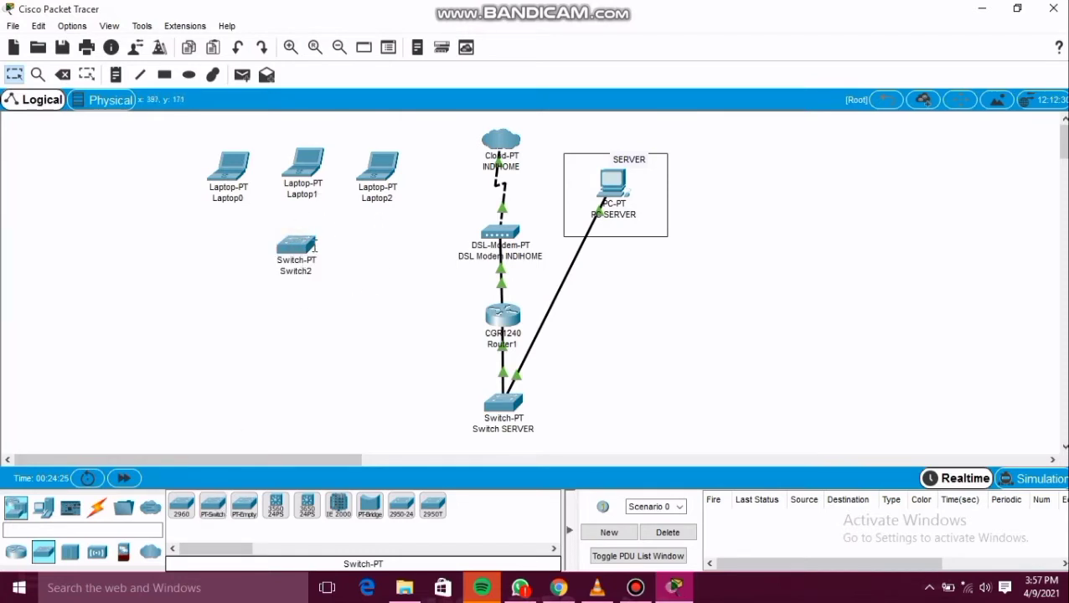
left_click_drag(307, 240, 394, 244)
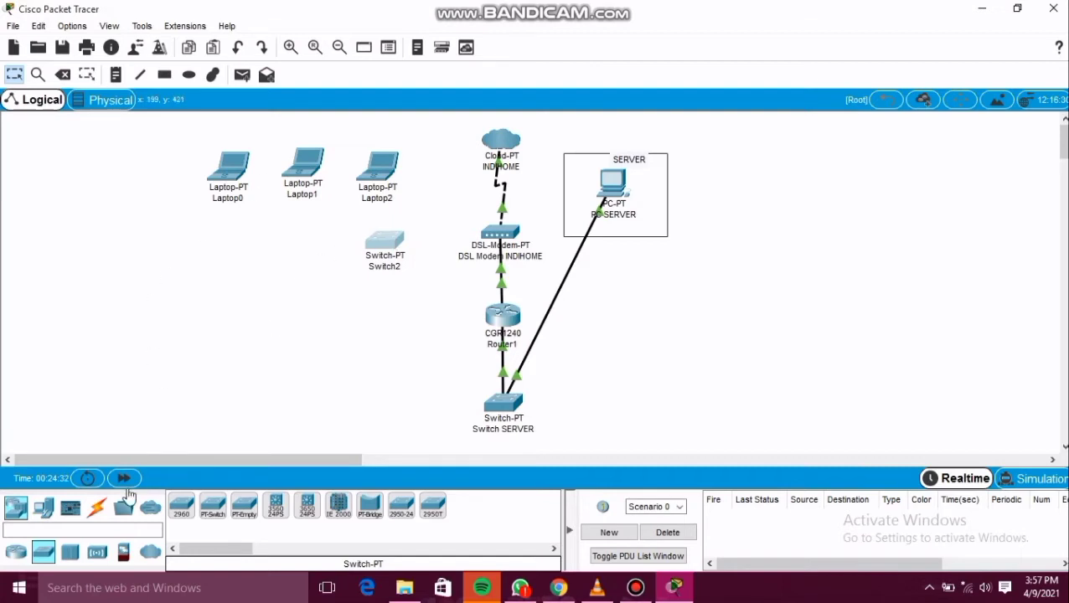
- Rename the new switch below the laptops as Switch TPP
left_click(96, 508)
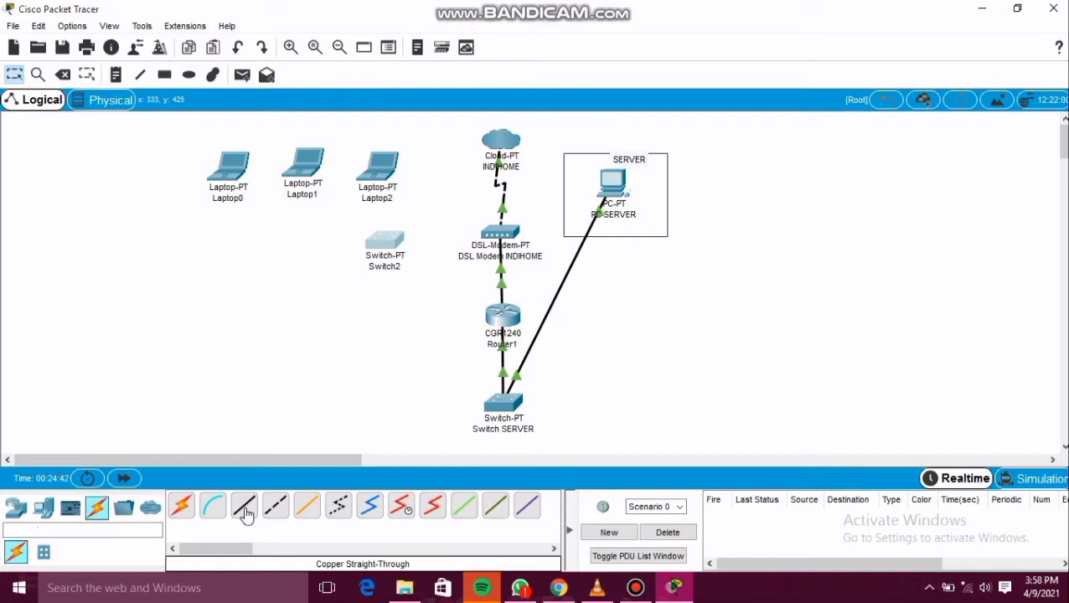
left_click(401, 266)
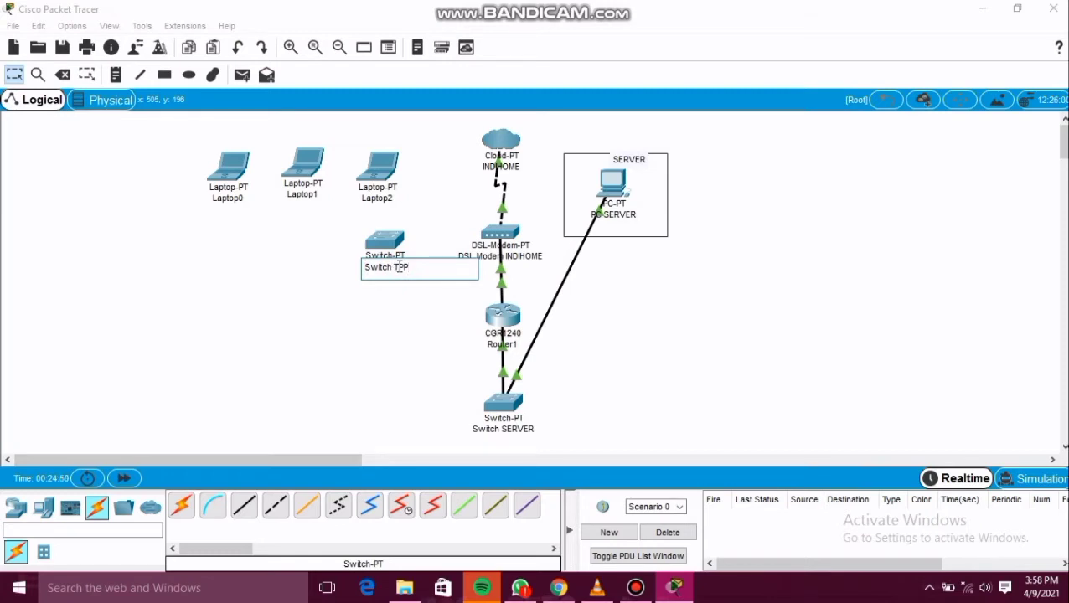
left_click(410, 363)
- Connect Laptop0's FastEthernet0 port to Switch TPP with a copper straight-through cable
left_click(245, 508)
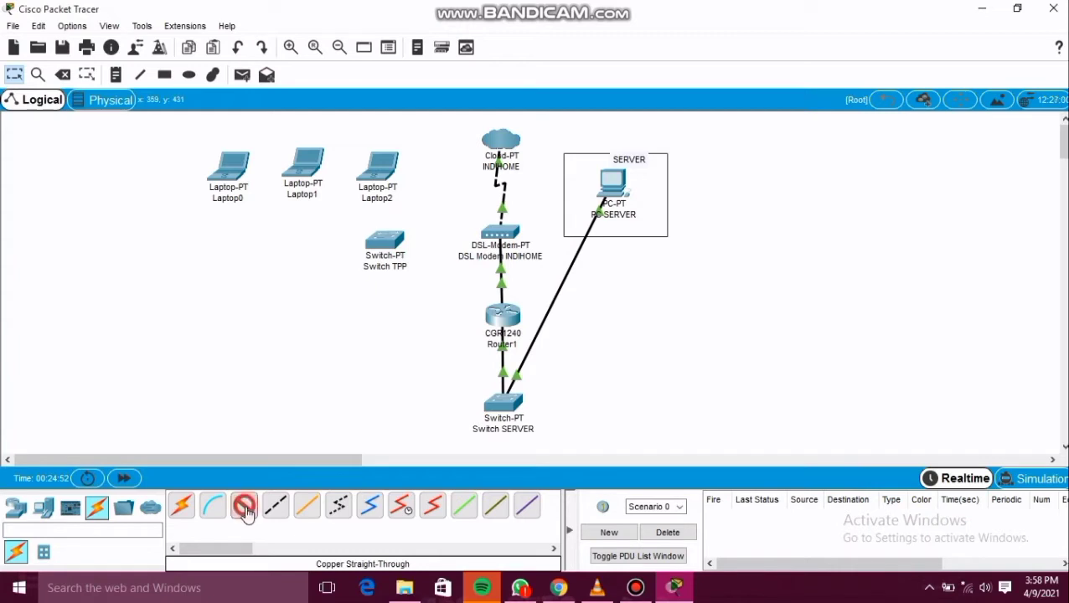
left_click(233, 185)
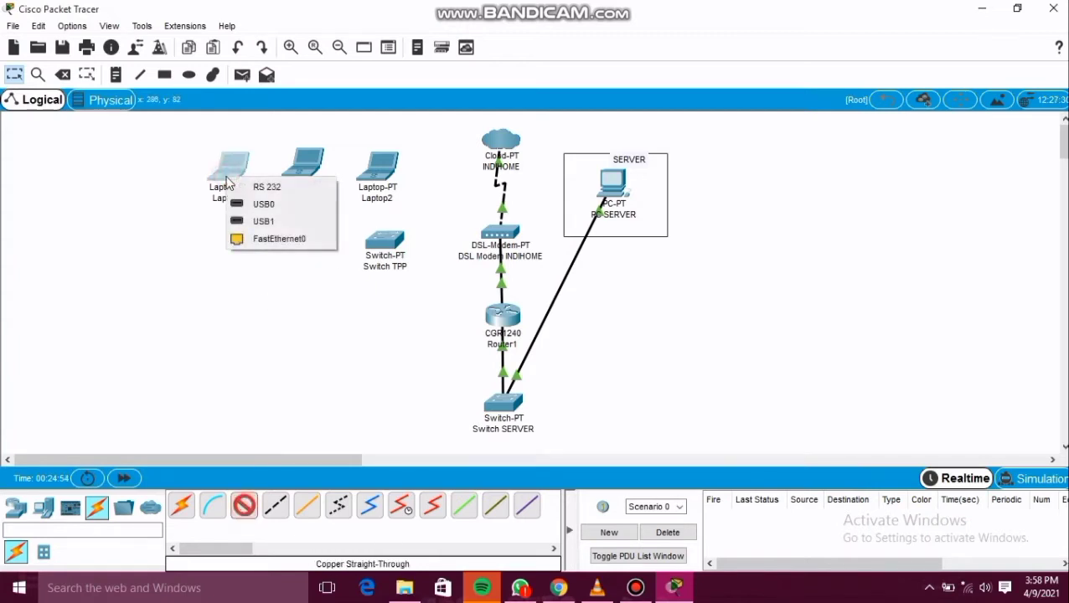
left_click(275, 239)
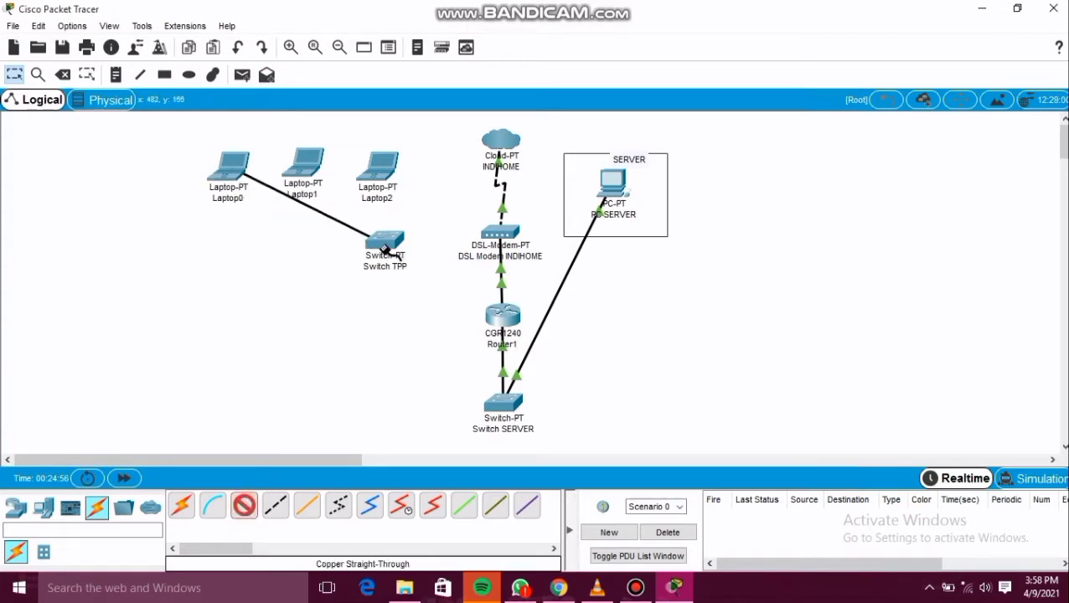
left_click(382, 243)
left_click(435, 270)
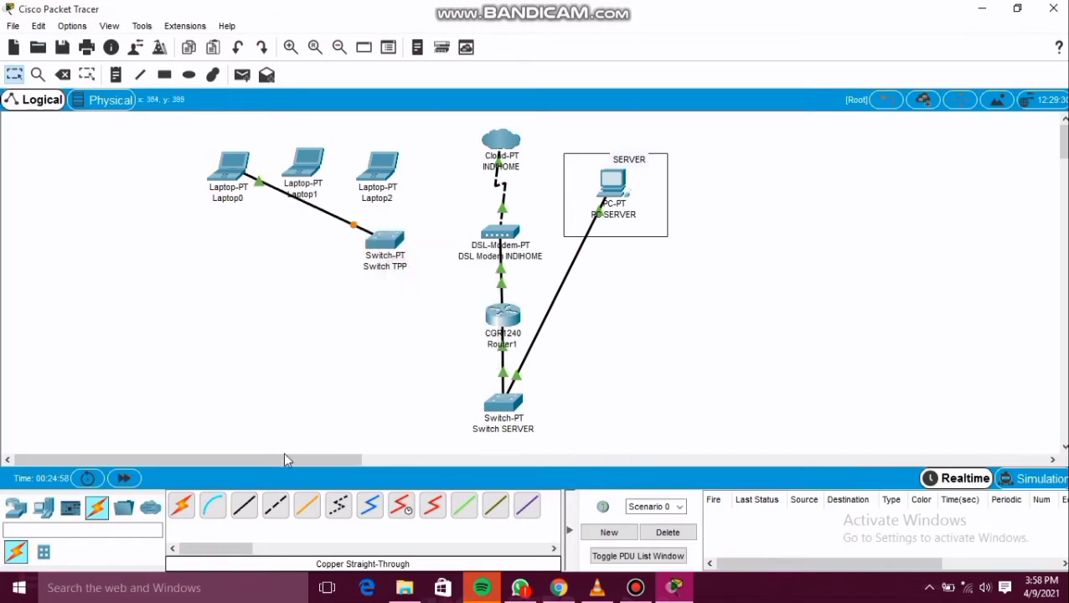
- Connect Laptop1 to Switch TPP with a copper straight-through cable
left_click(244, 513)
left_click(244, 512)
left_click(244, 506)
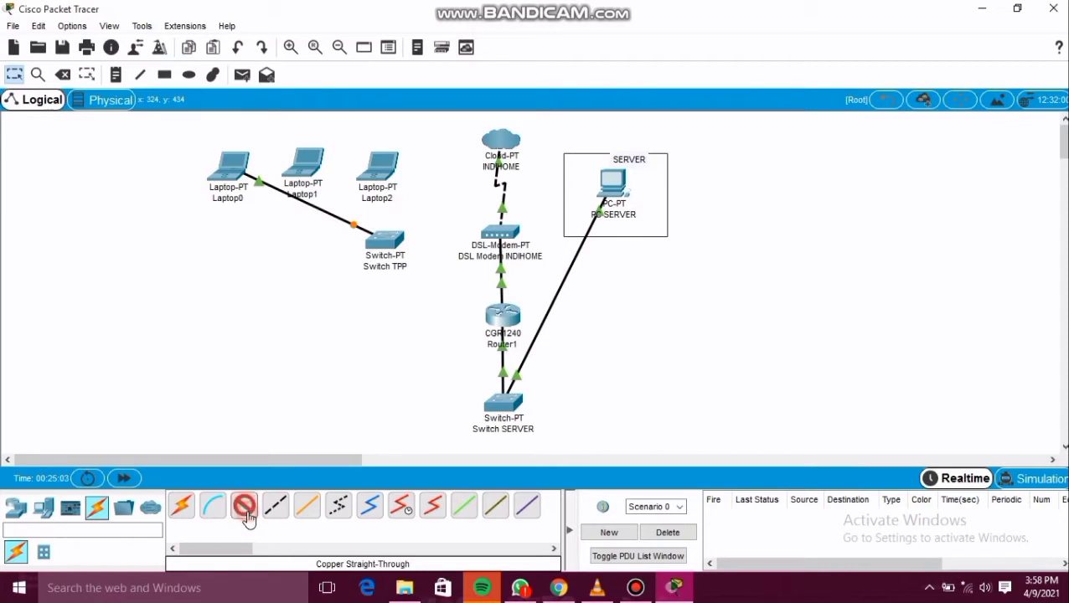
left_click(317, 170)
left_click(348, 228)
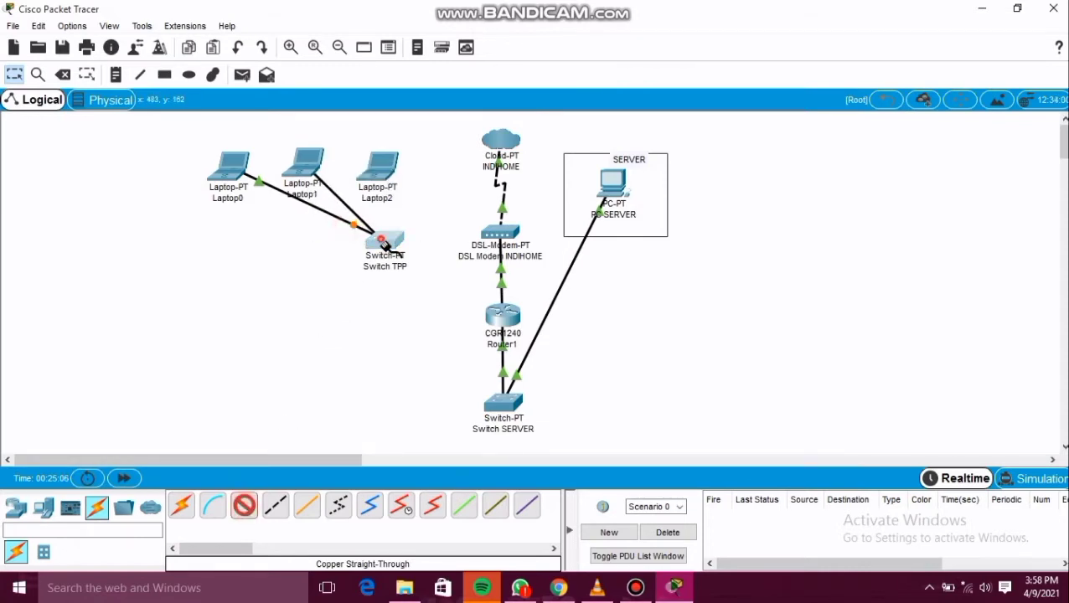
left_click(384, 241)
left_click(405, 266)
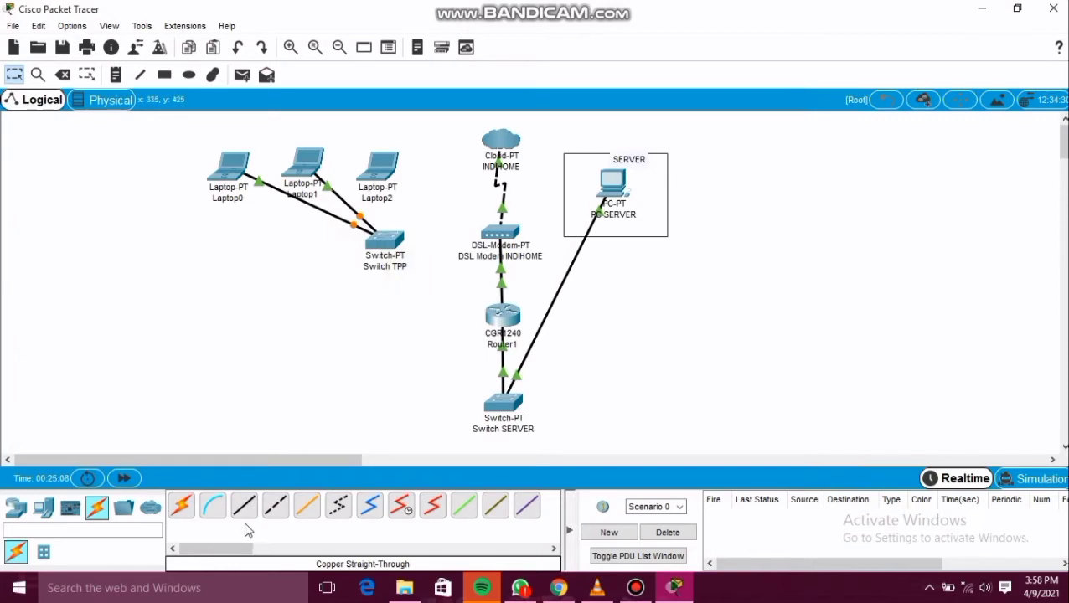
- Try to connect Laptop2 to Switch TPP with a copper straight-through cable and delete that link
left_click(246, 506)
left_click(387, 171)
left_click(406, 232)
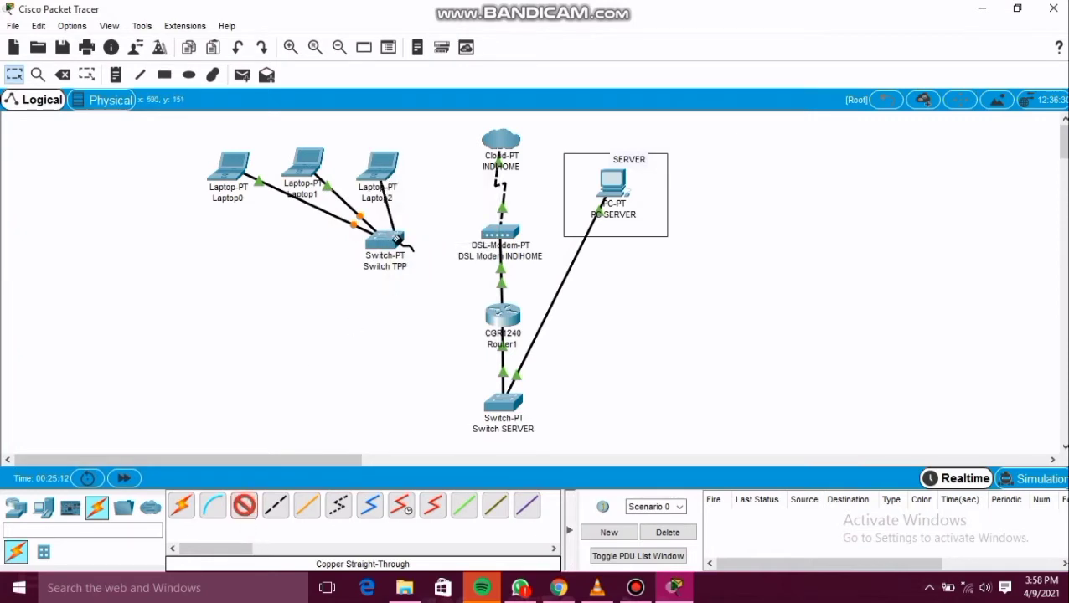
left_click(394, 243)
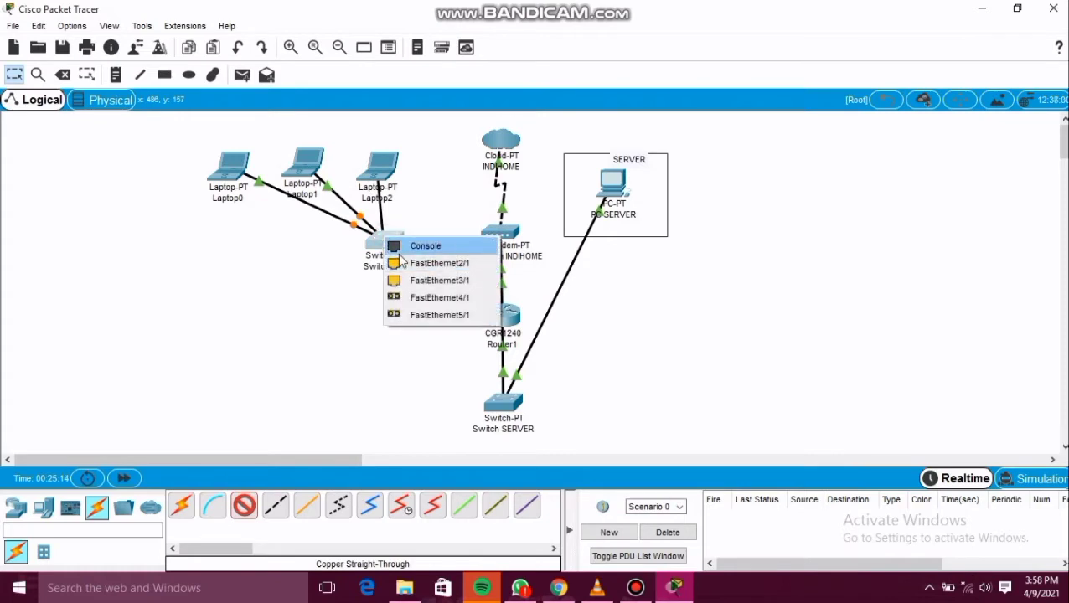
left_click(401, 262)
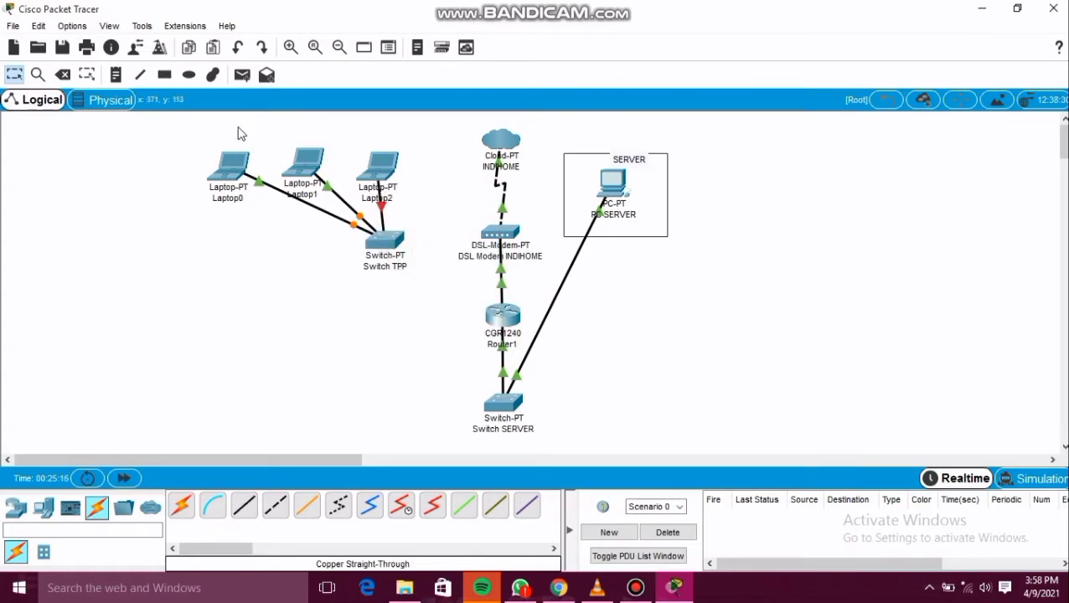
left_click(63, 74)
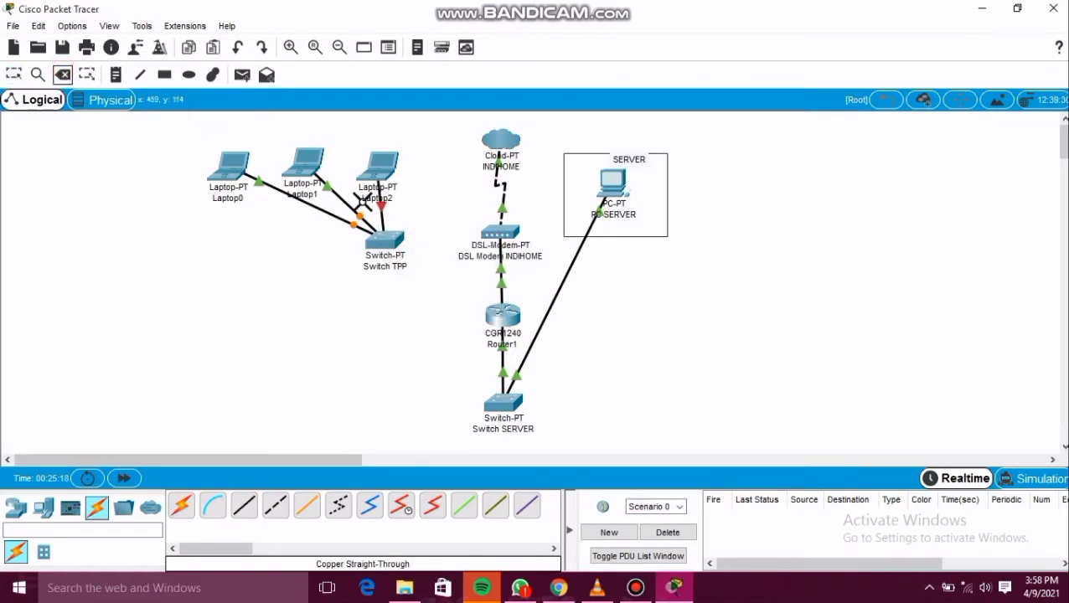
left_click(381, 210)
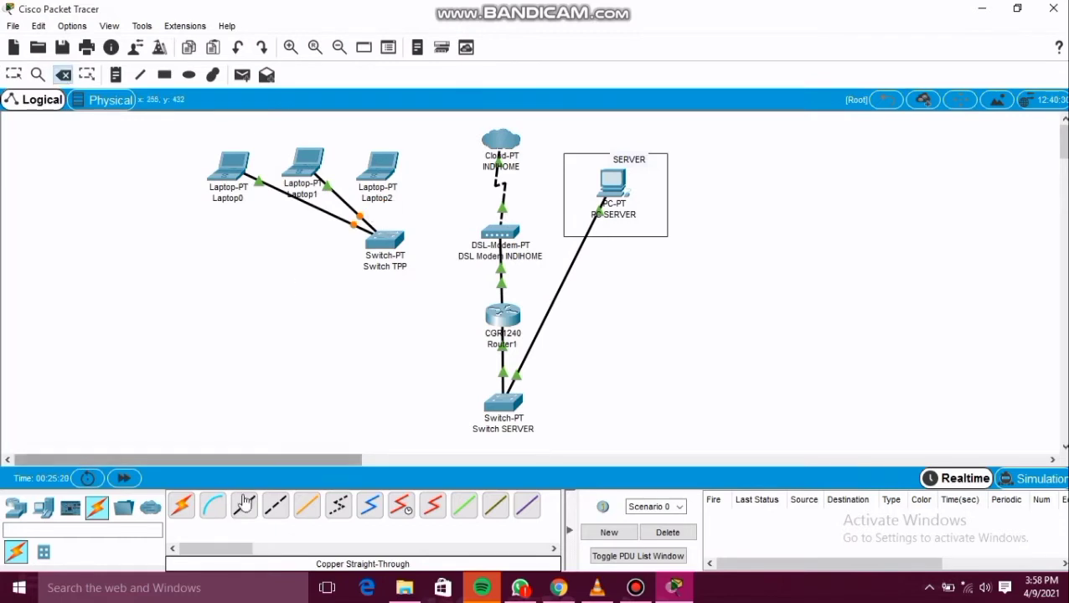
- Link Laptop2 to a FastEthernet port on Switch TPP with a new copper straight-through cable
left_click(381, 169)
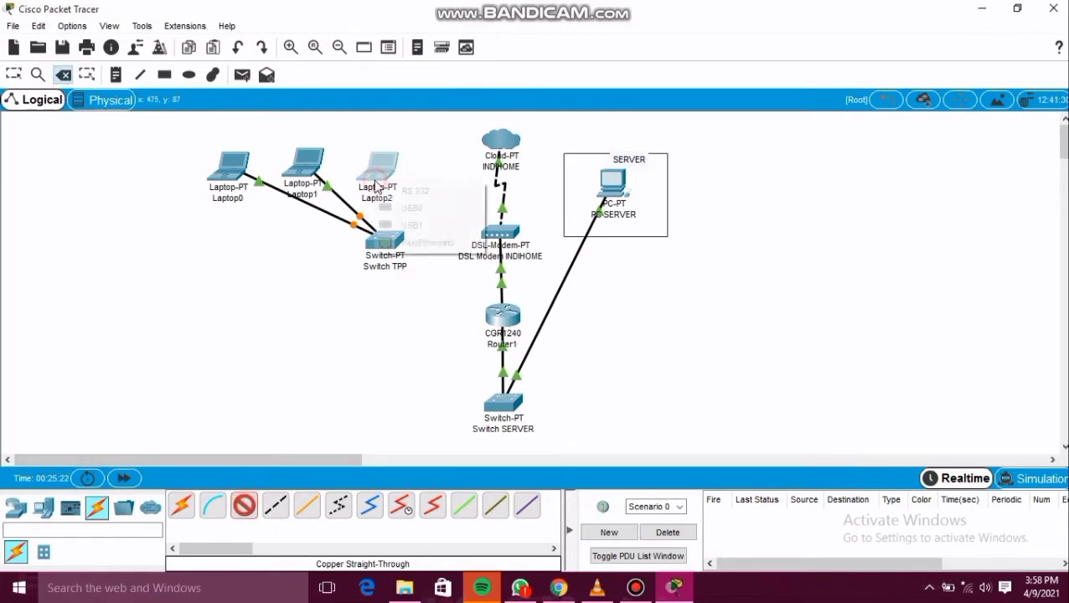
left_click(396, 243)
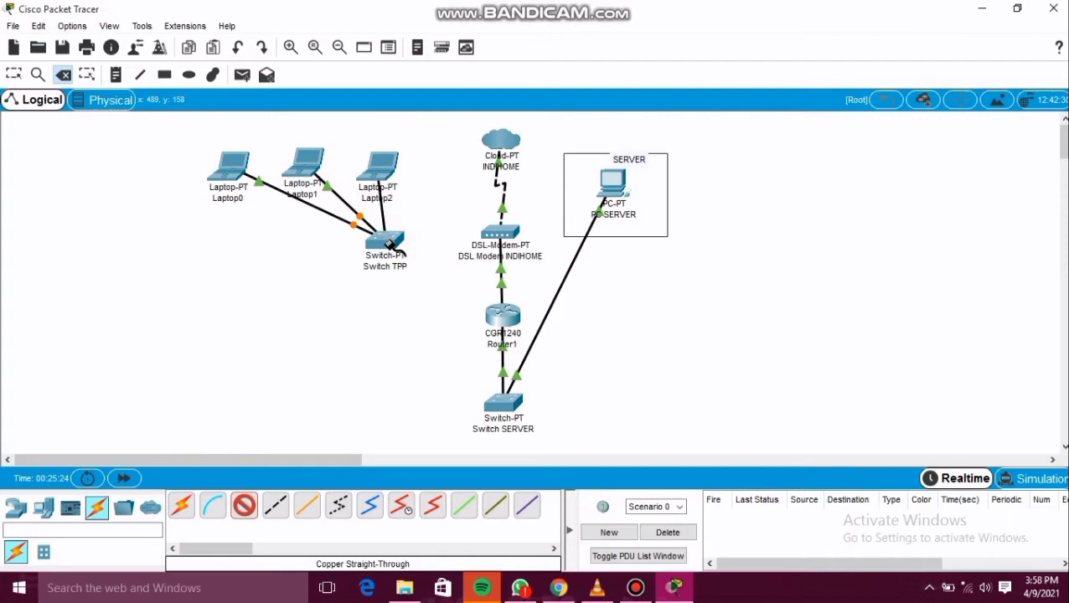
left_click(381, 241)
left_click(417, 267)
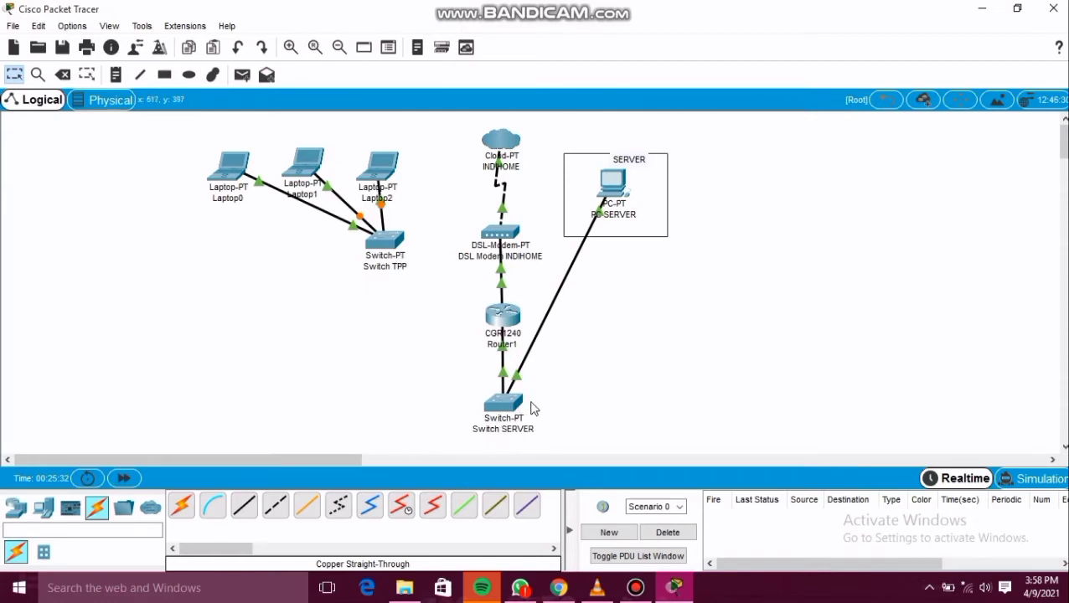
- Connect Switch TPP to FastEthernet2/1 on Switch SERVER with a copper cross-over cable
left_click(277, 507)
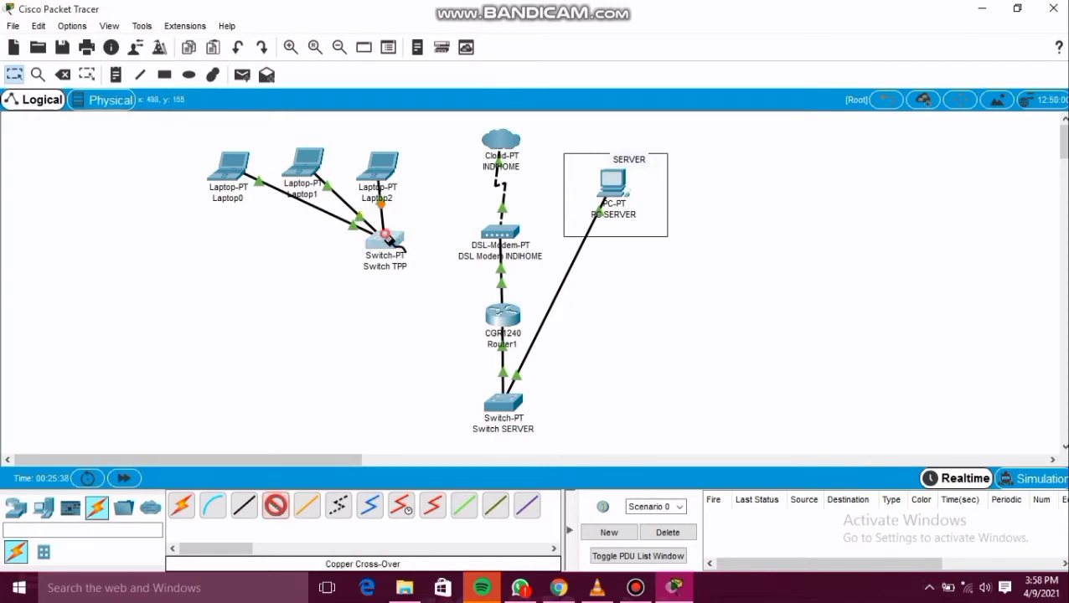
left_click(391, 242)
left_click(442, 259)
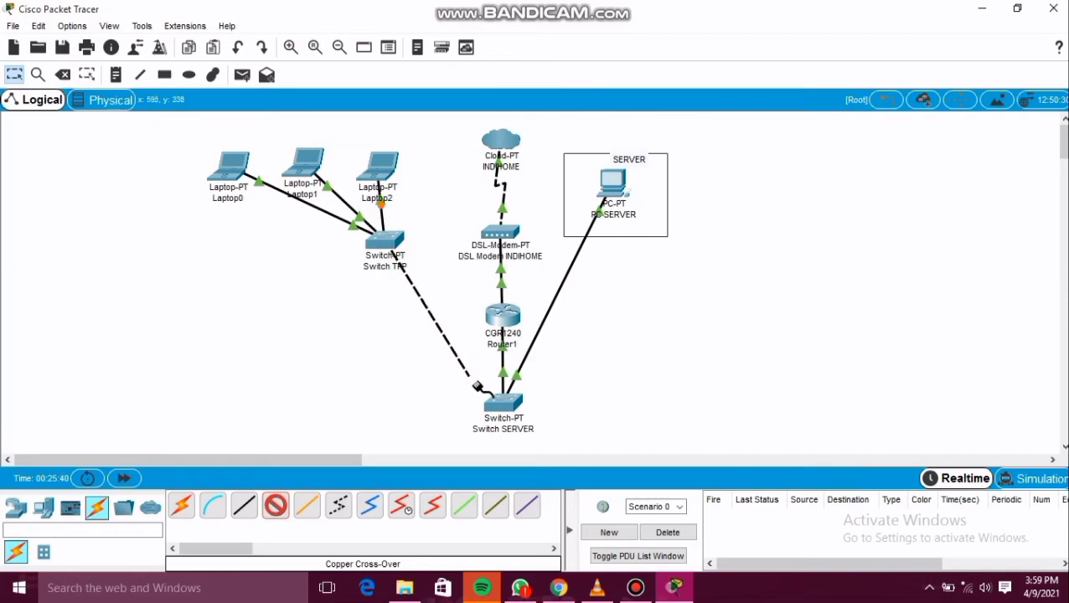
left_click(497, 402)
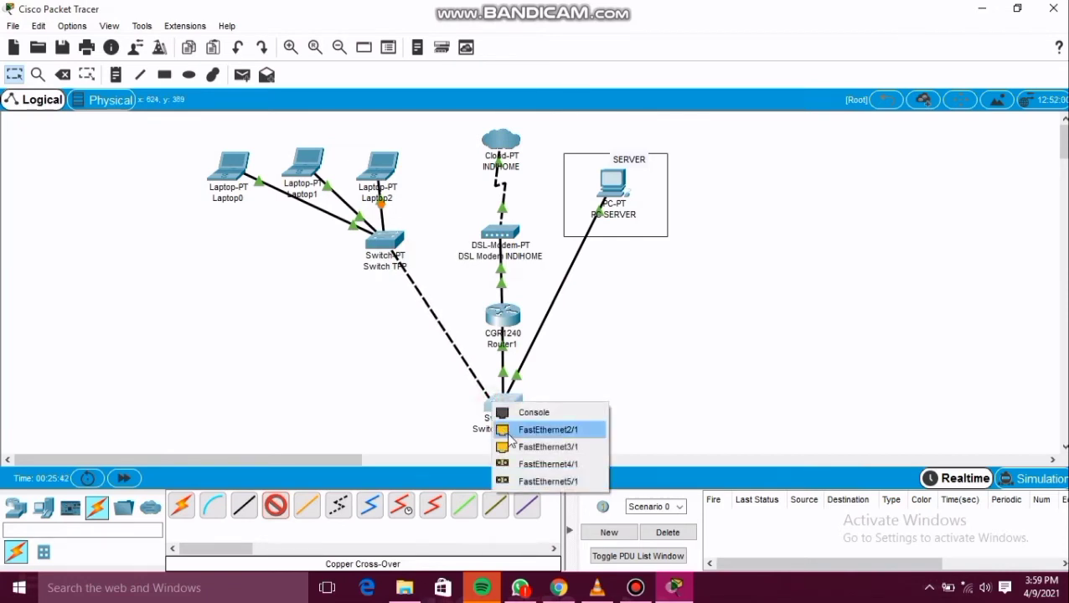
left_click(508, 432)
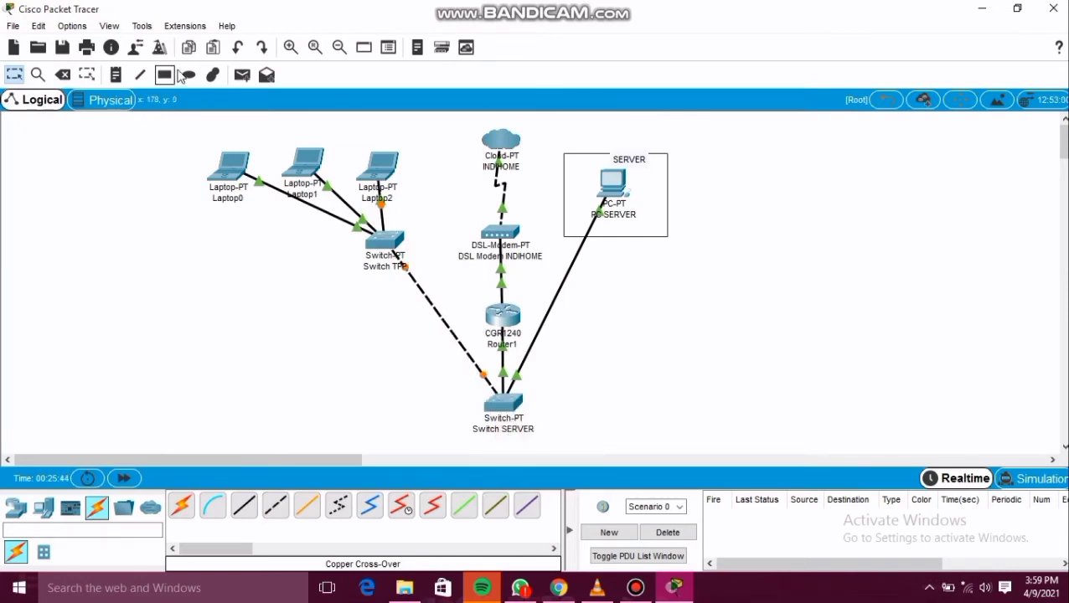
- Draw an unfilled rectangle with a dark outline around the three laptops and Switch TPP
left_click(165, 75)
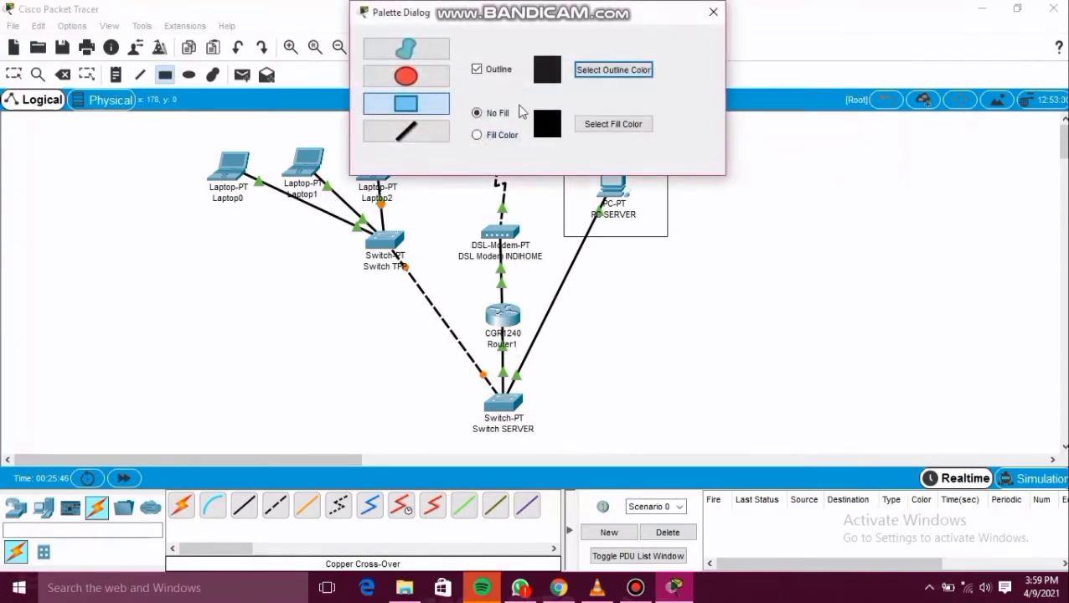
left_click(612, 71)
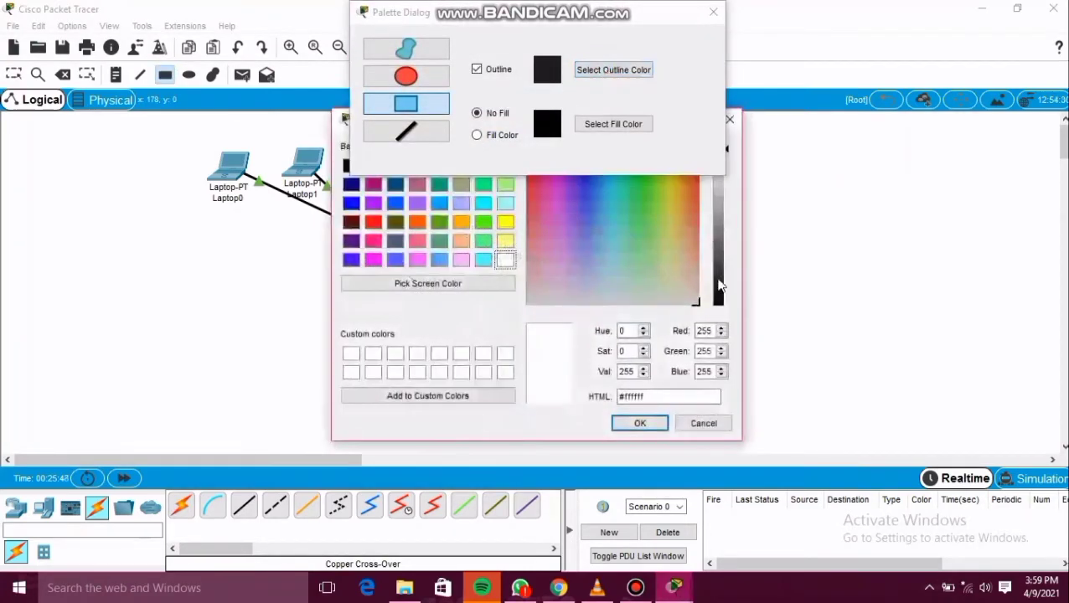
left_click(719, 288)
left_click(639, 424)
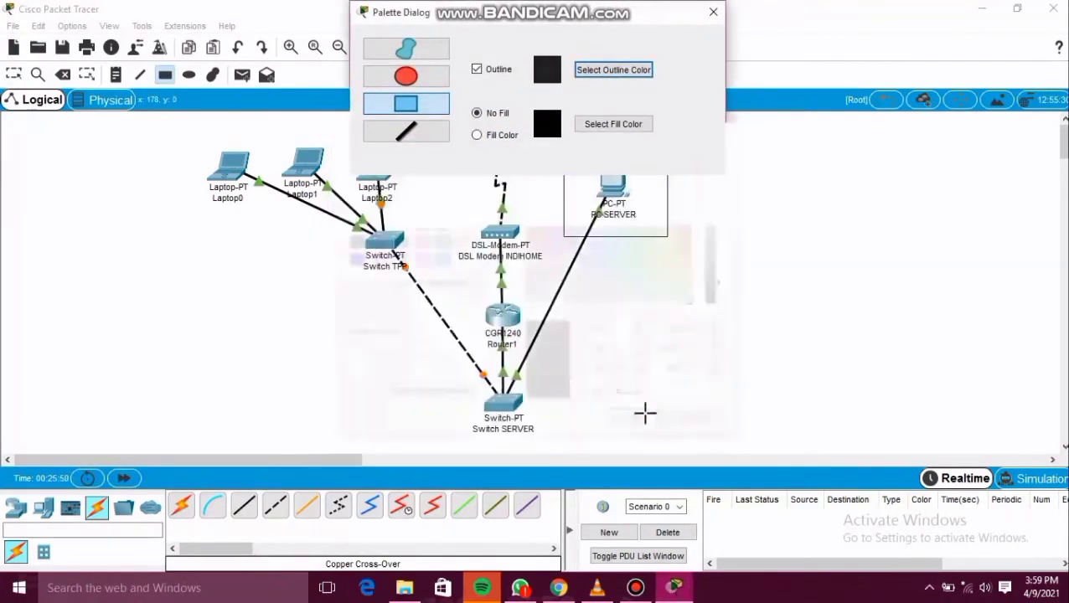
left_click(713, 12)
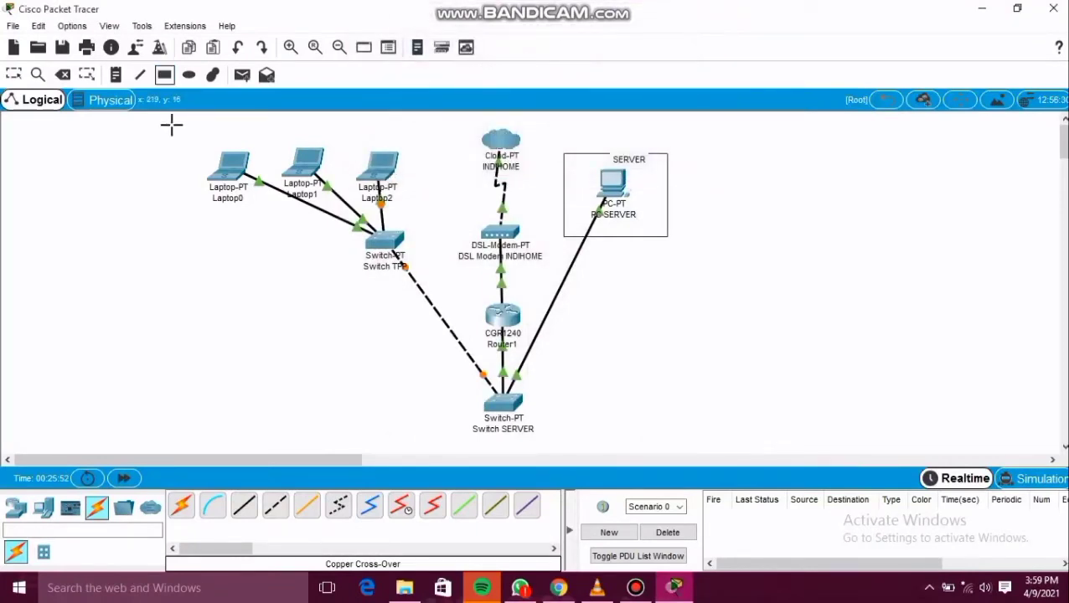
left_click_drag(183, 136, 451, 282)
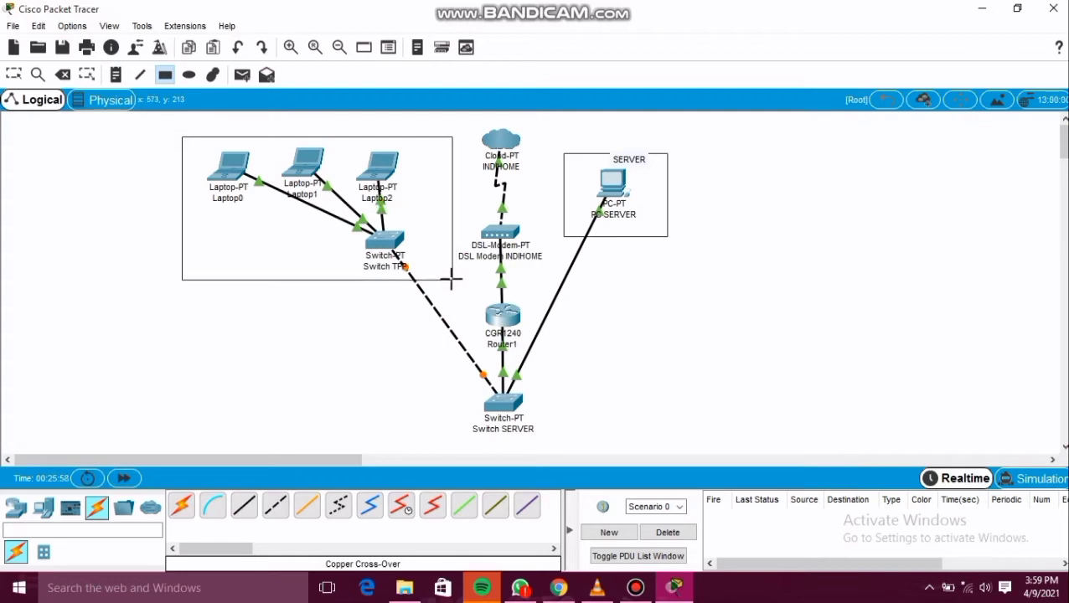
- Add the text label RUANG TPP in the lower-left corner of the rectangle around the laptops and Switch TPP
left_click(116, 75)
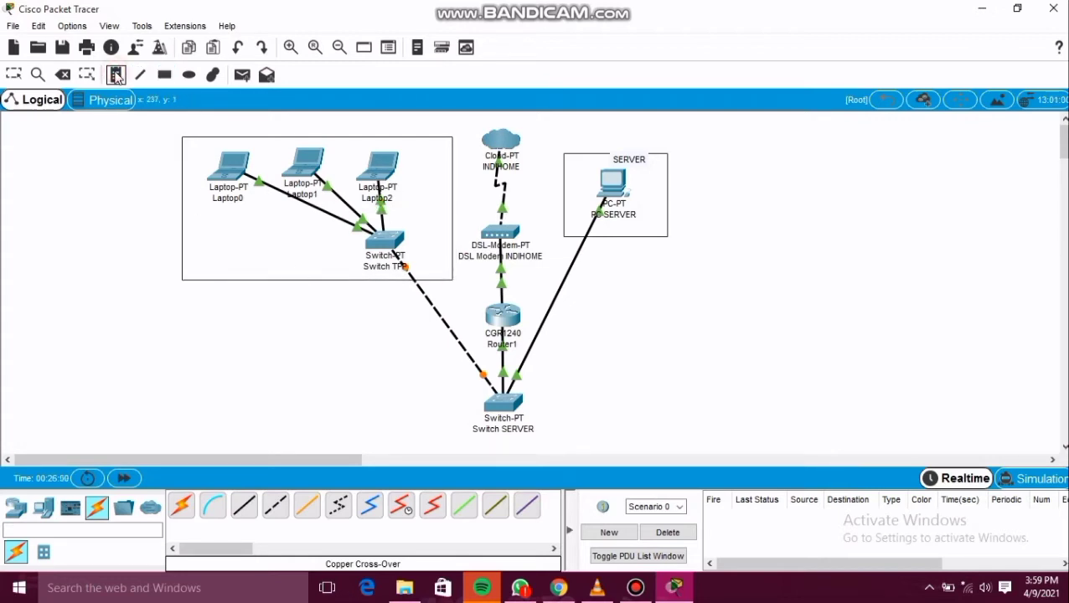
left_click(197, 261)
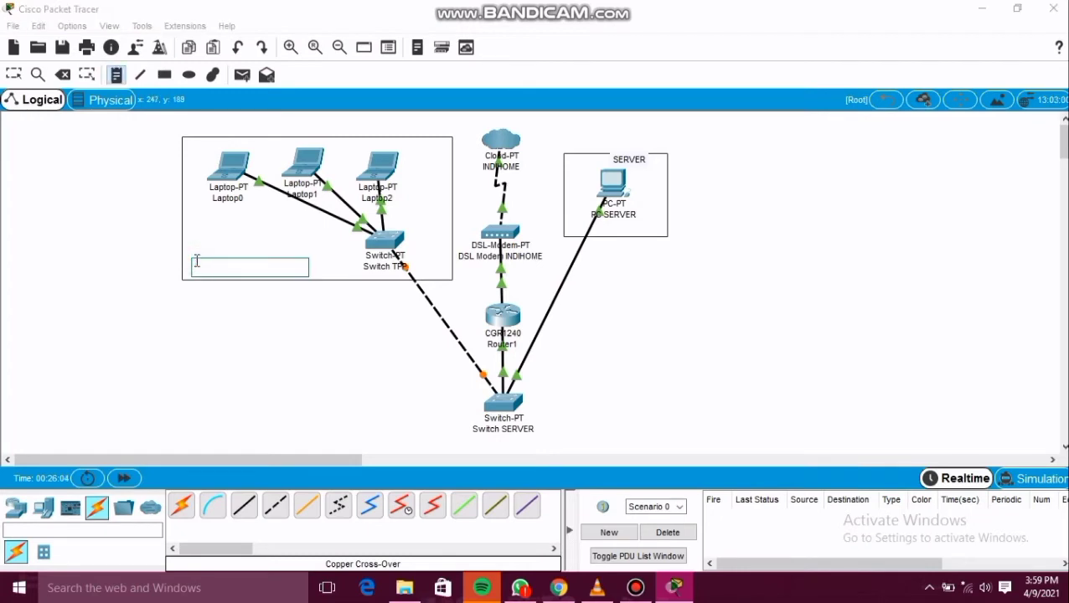
type("RUANG TPP")
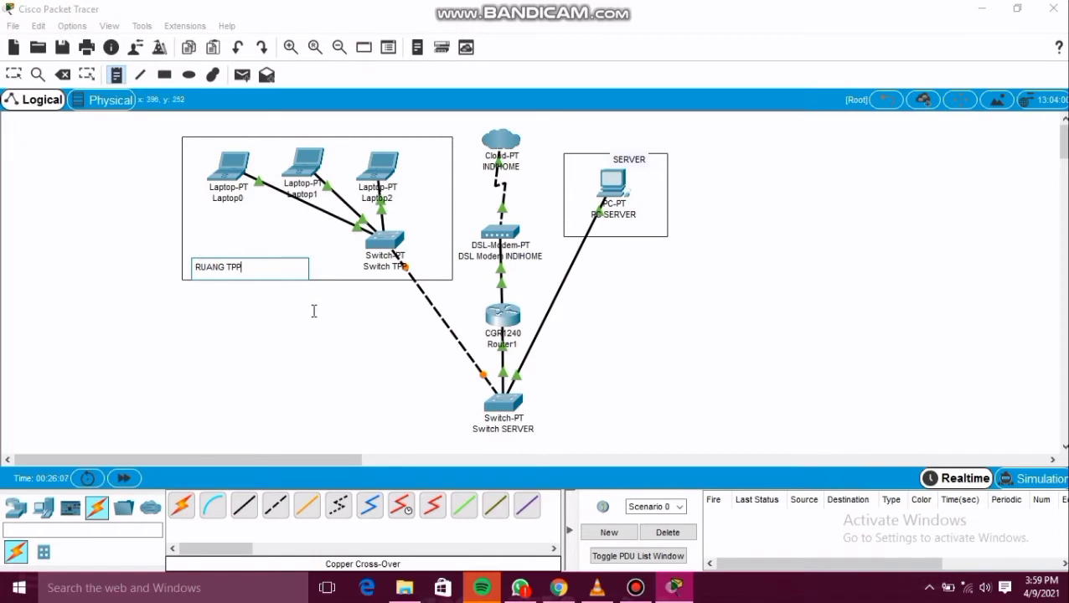
left_click(313, 311)
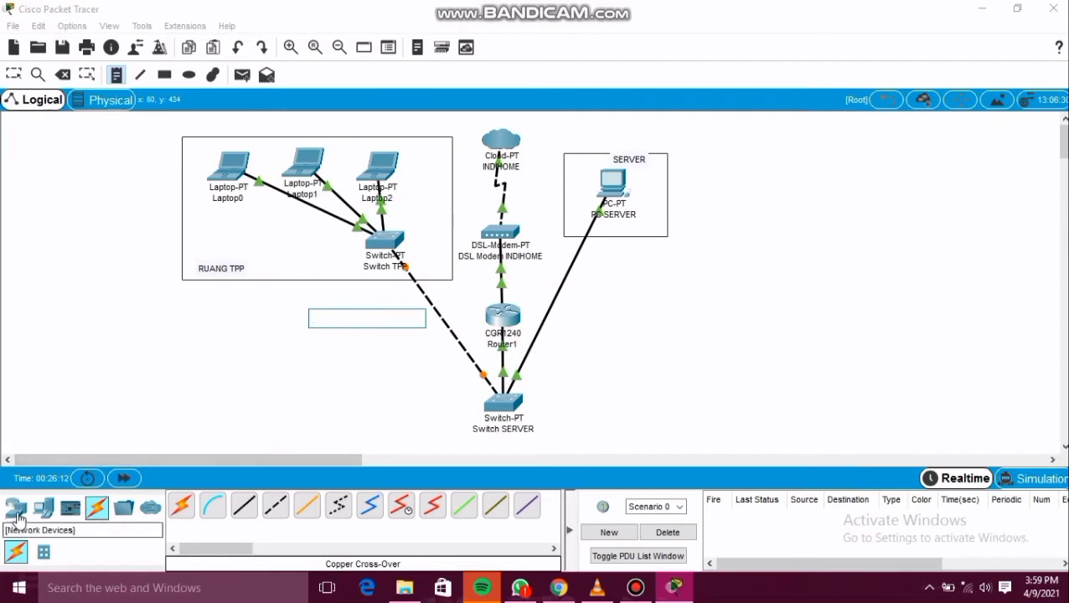
- Place four laptops in a row below the RUANG TPP area and nudge the third one into line
left_click(42, 510)
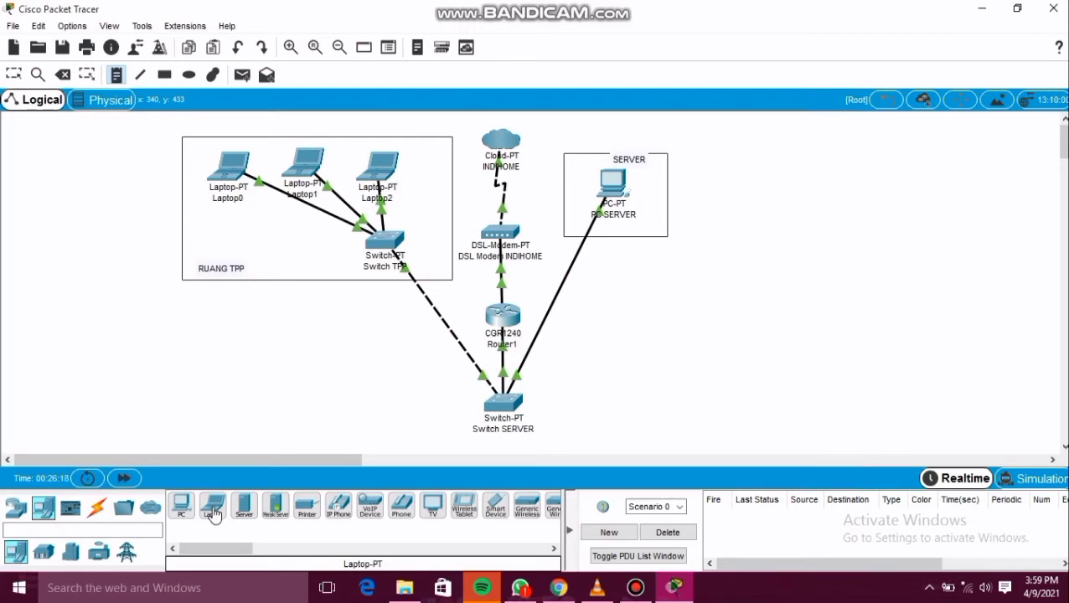
left_click(214, 511)
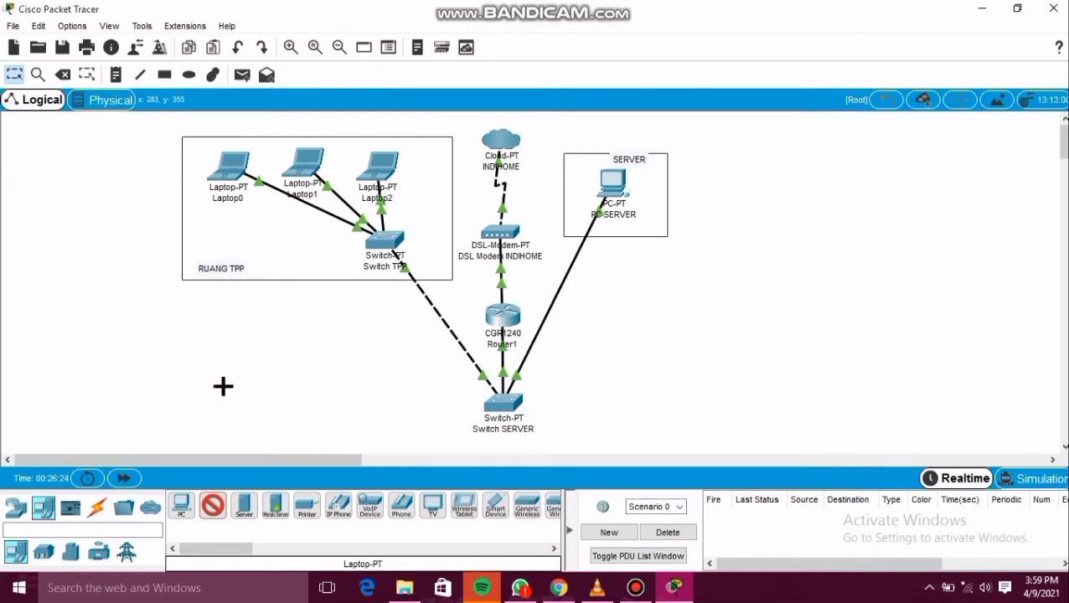
left_click(219, 334)
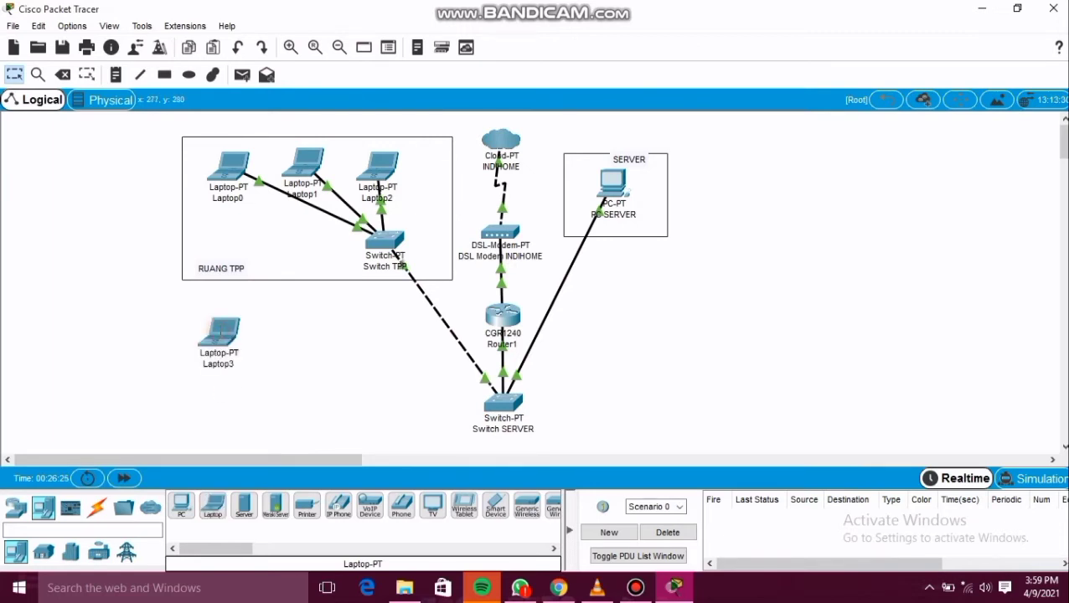
left_click(220, 518)
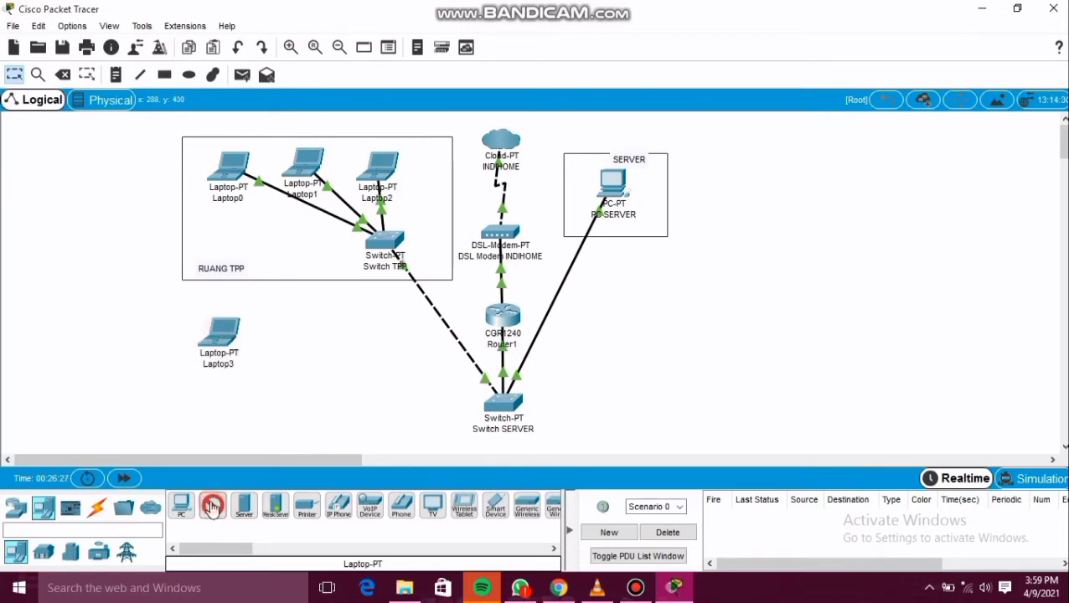
left_click(272, 334)
left_click(211, 508)
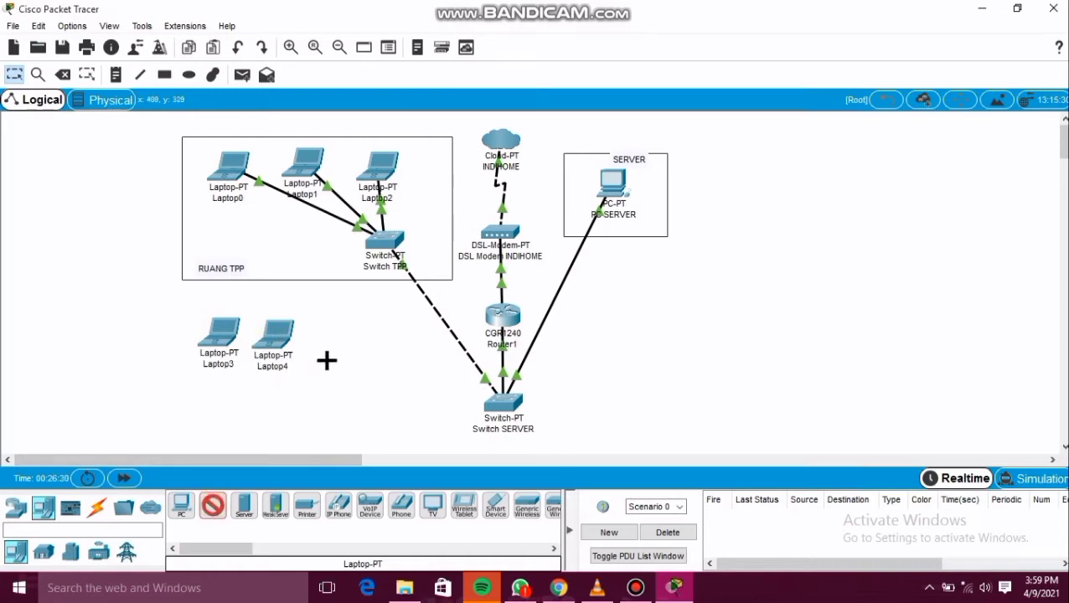
left_click(323, 331)
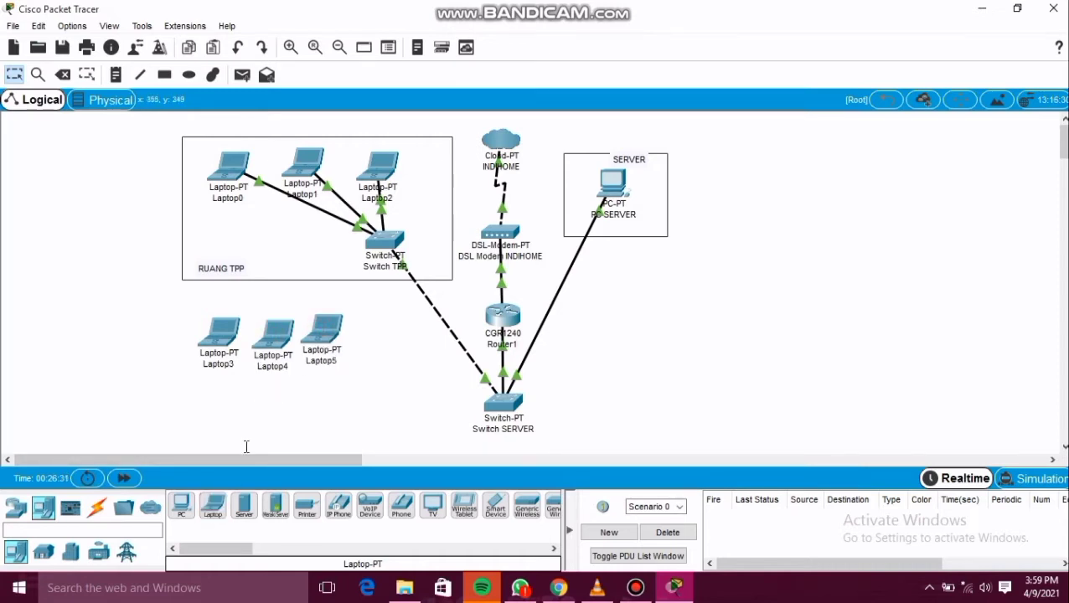
left_click(214, 509)
left_click(383, 328)
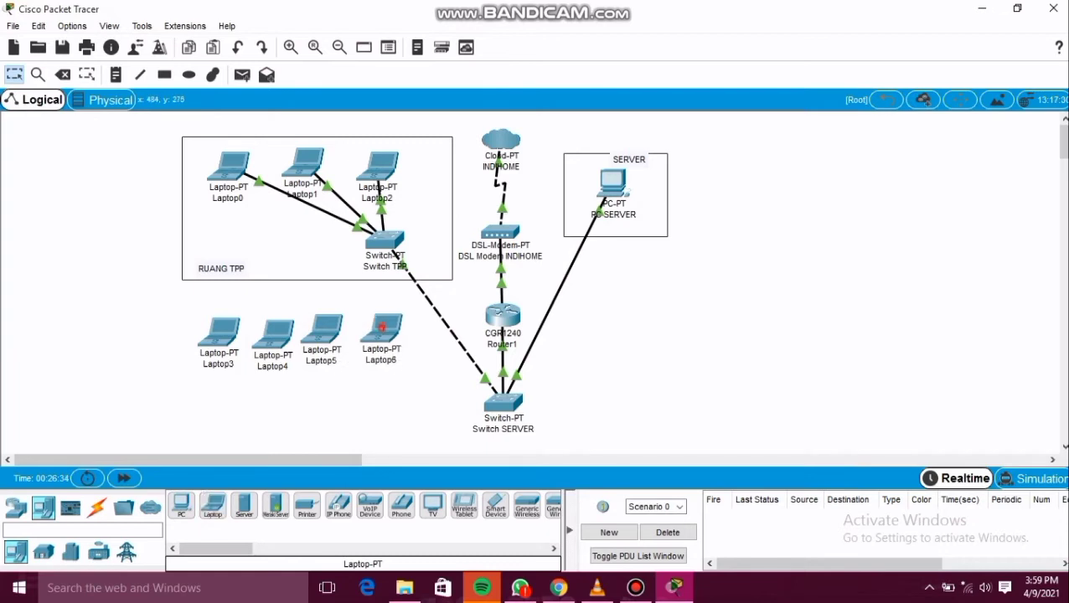
left_click(325, 340)
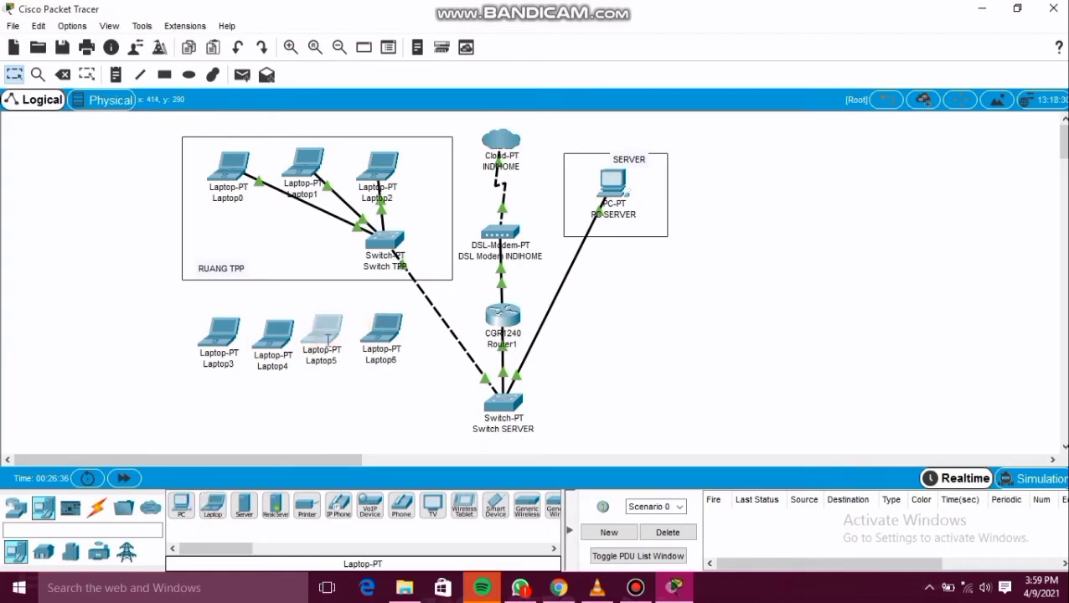
left_click_drag(328, 338, 330, 343)
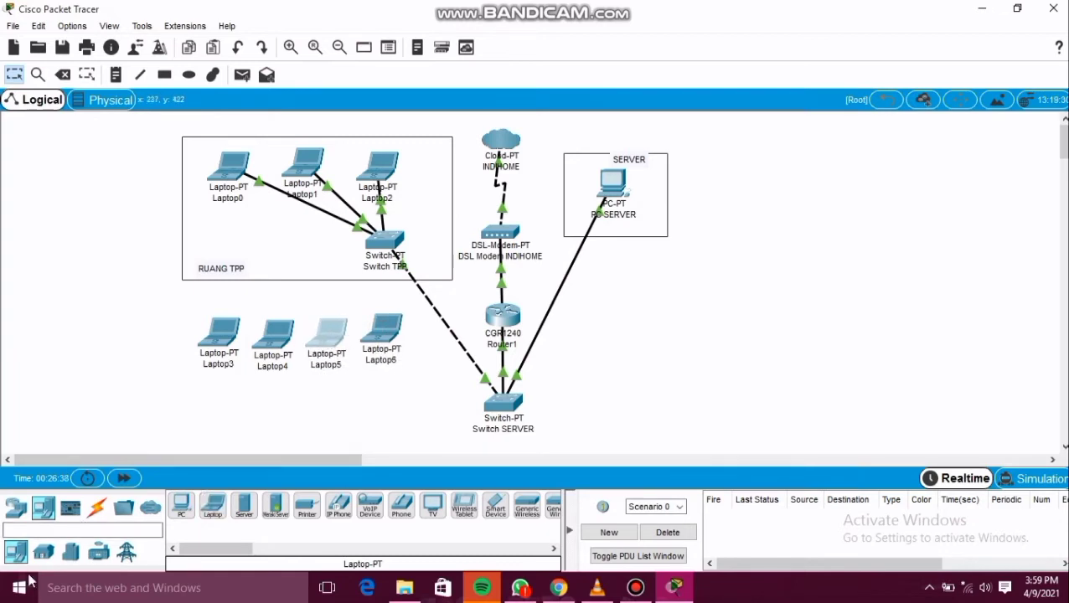
- Place a PT-Switch below the row of four new laptops and rename it Switch REKAM MEDIS
left_click(16, 508)
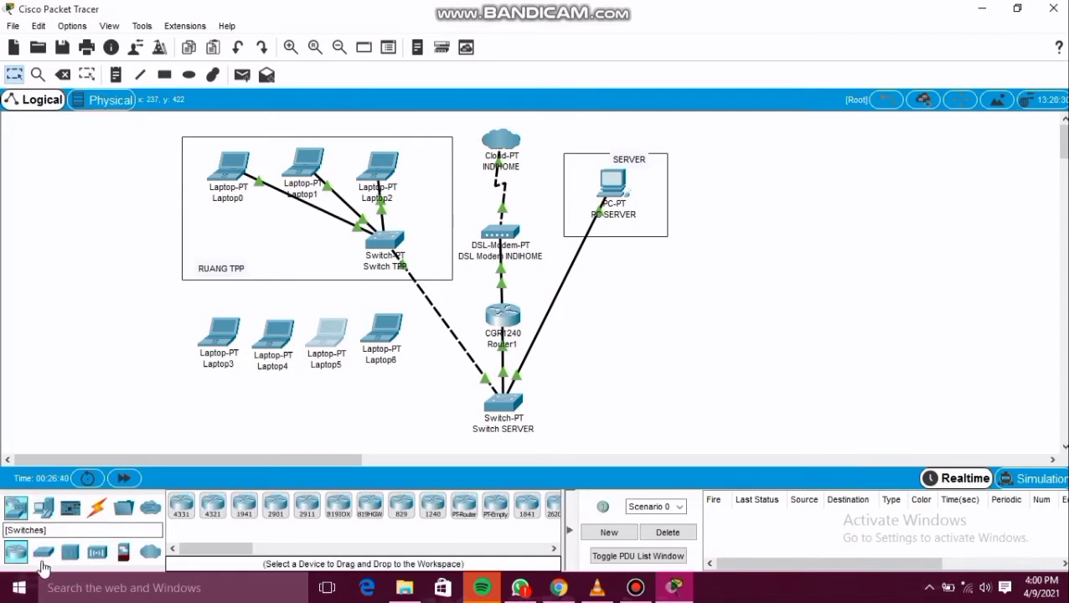
left_click(44, 555)
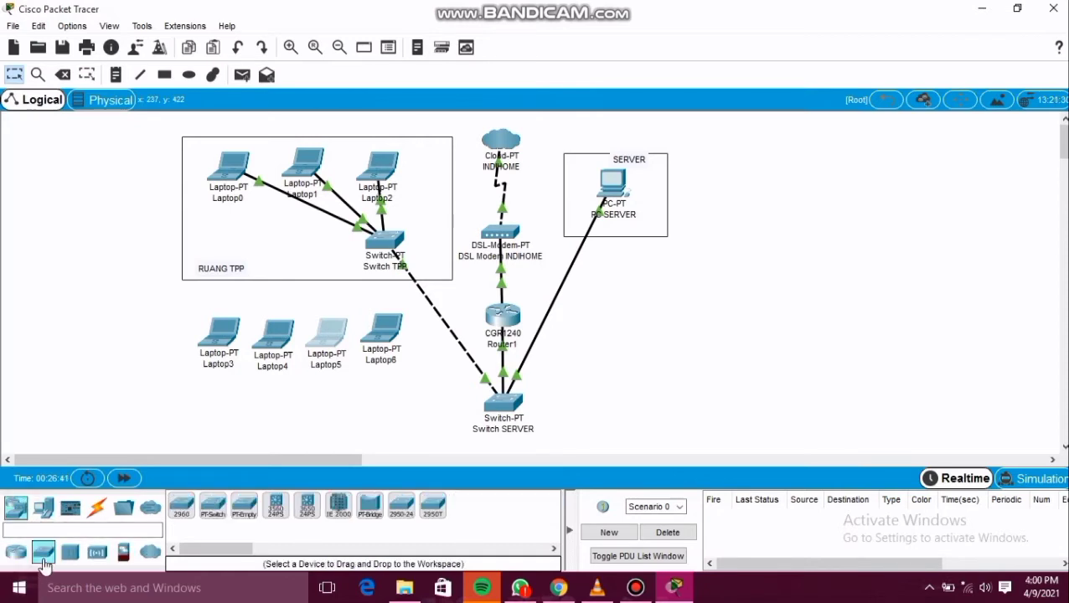
left_click(216, 521)
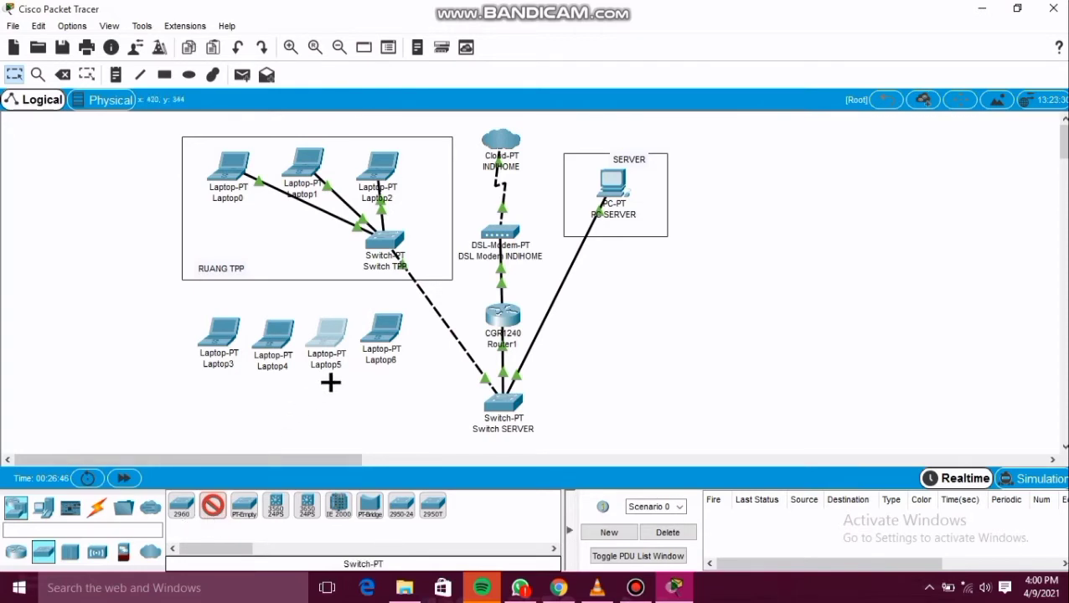
left_click(296, 418)
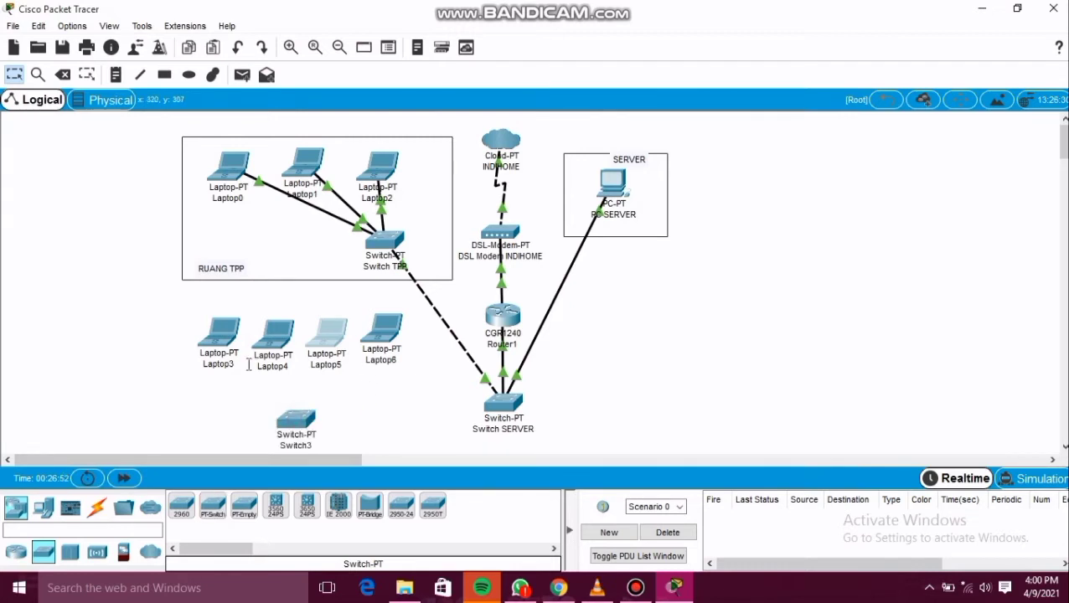
left_click(97, 509)
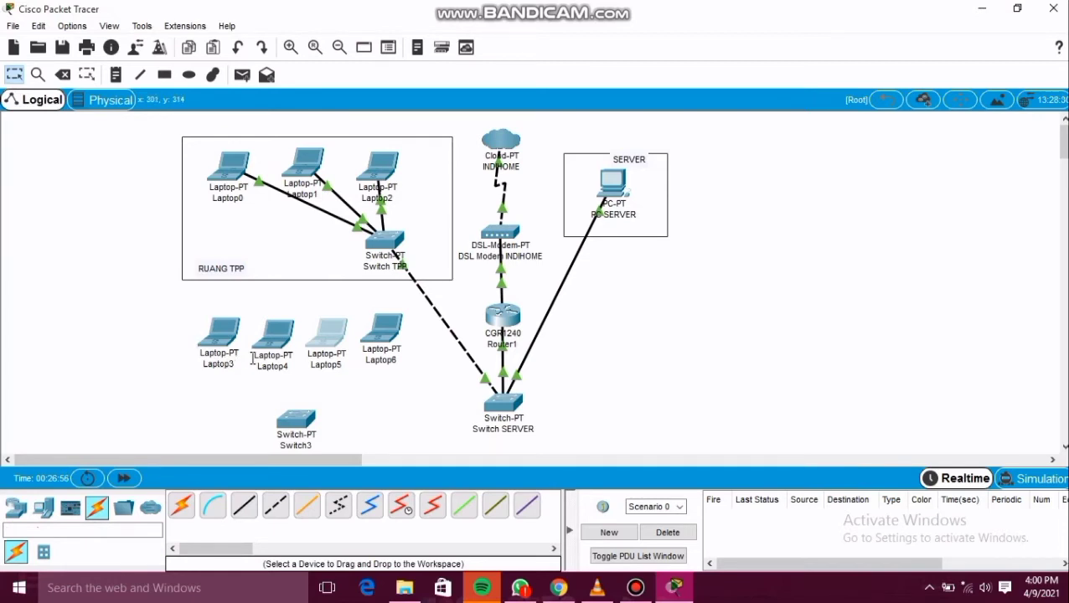
left_click(313, 446)
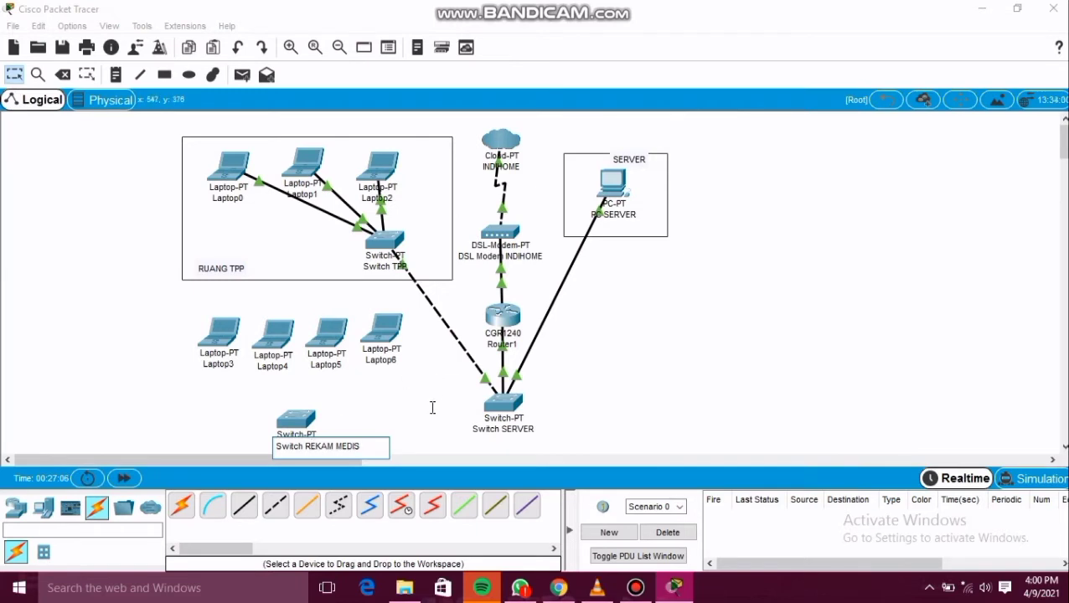
key("Return")
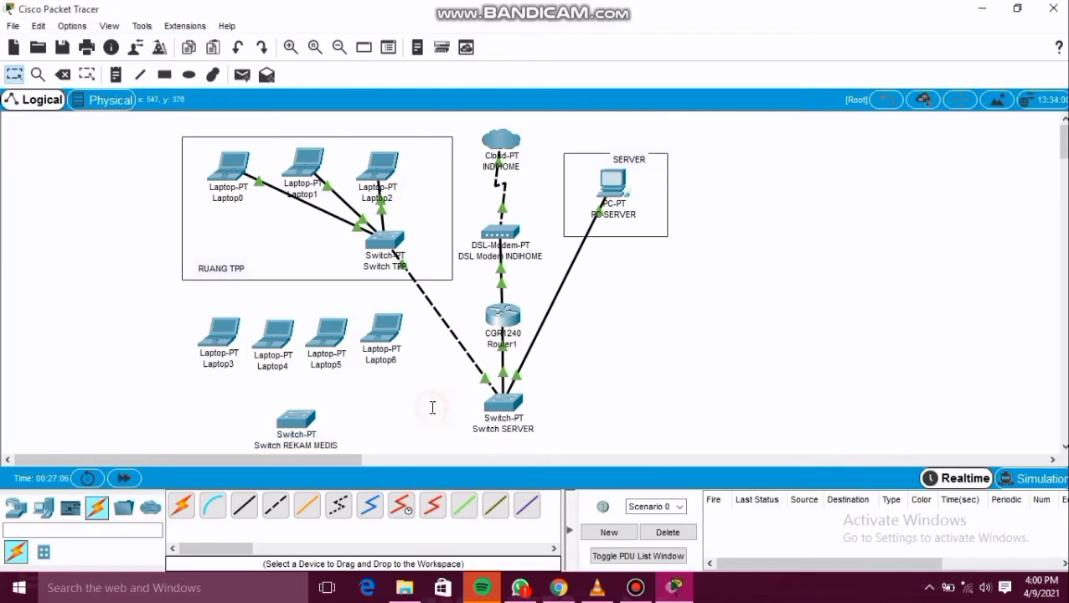
- Rename Laptop3 as Laptop RM and try to give Laptop4 the same name
left_click(237, 362)
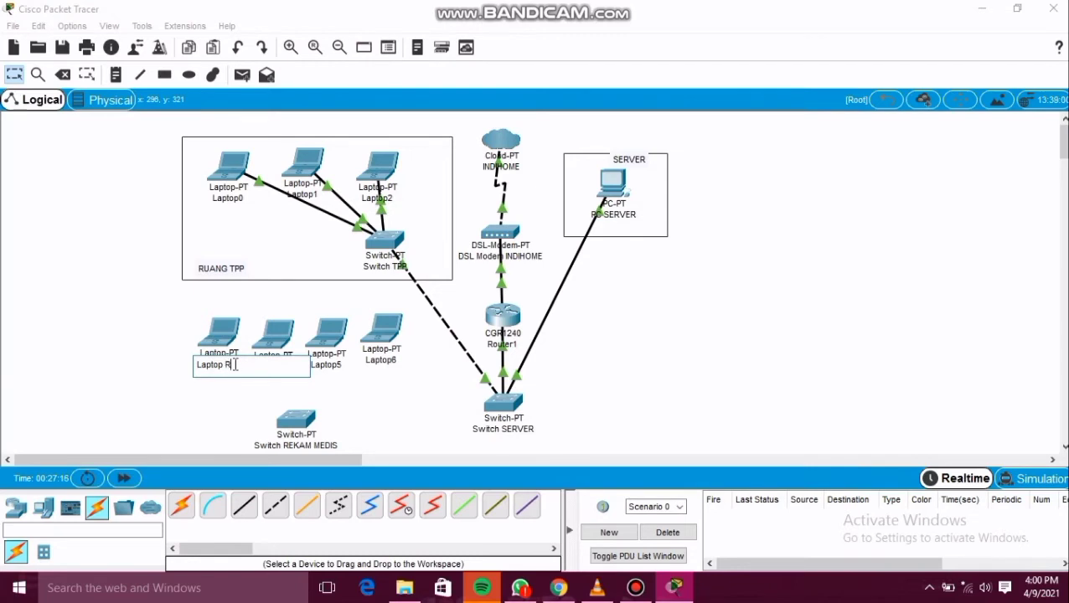
left_click(230, 406)
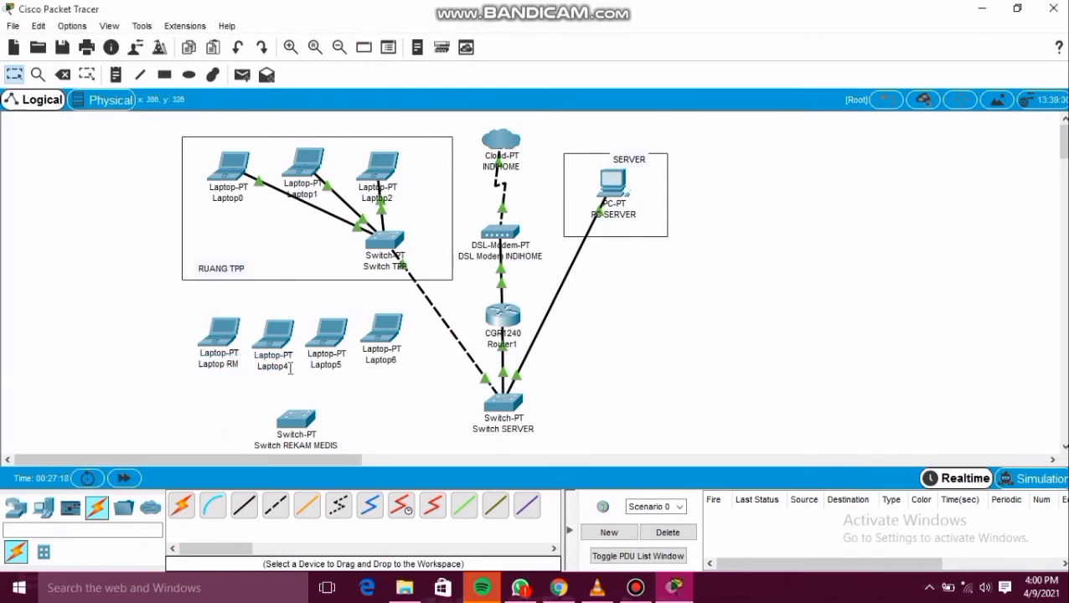
left_click(290, 370)
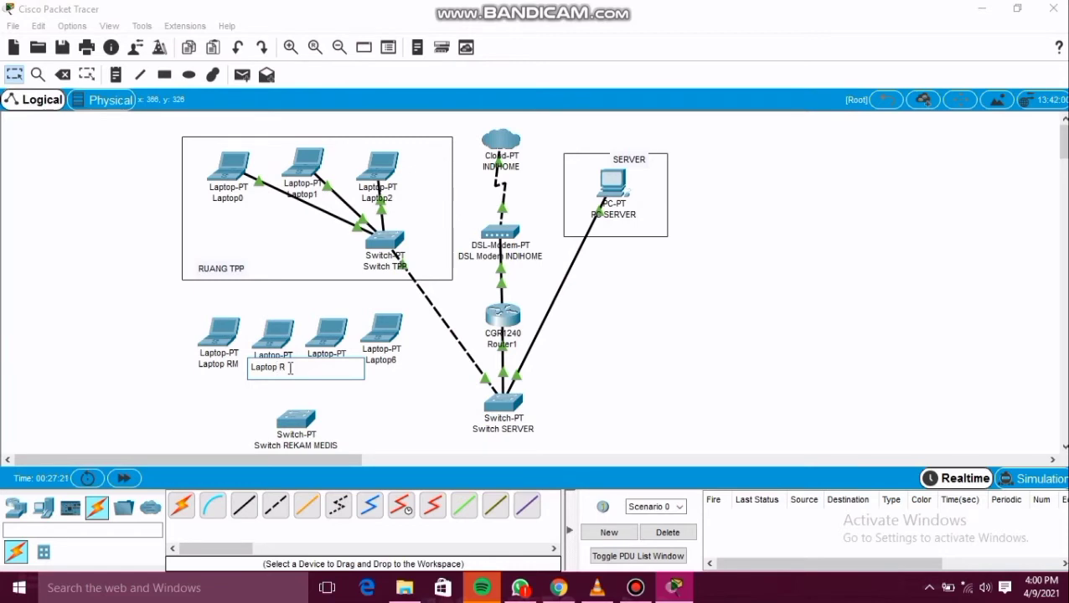
type("RM")
left_click(351, 406)
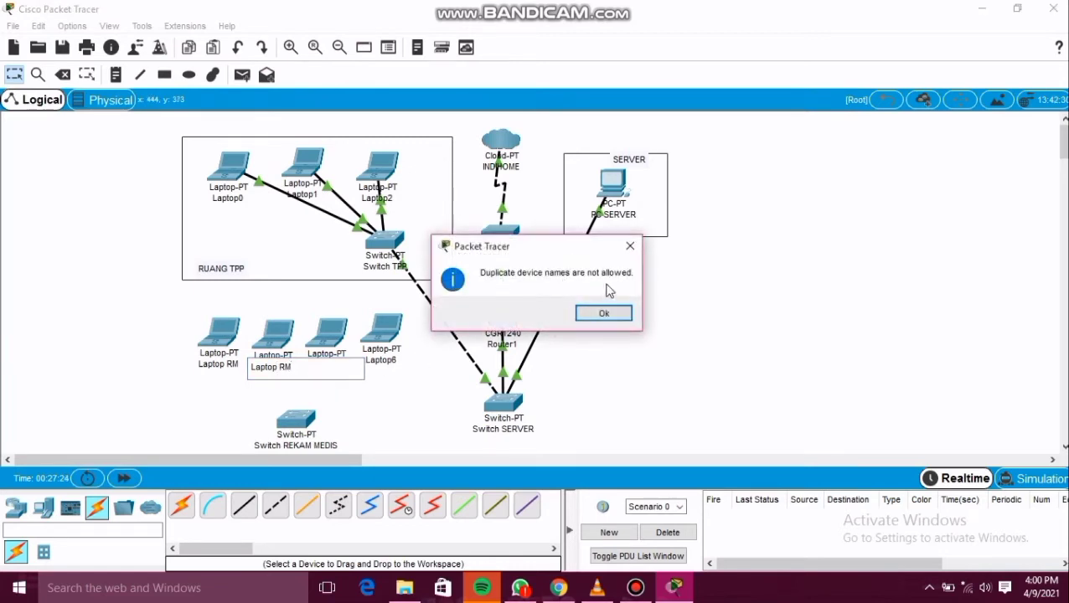
left_click(629, 245)
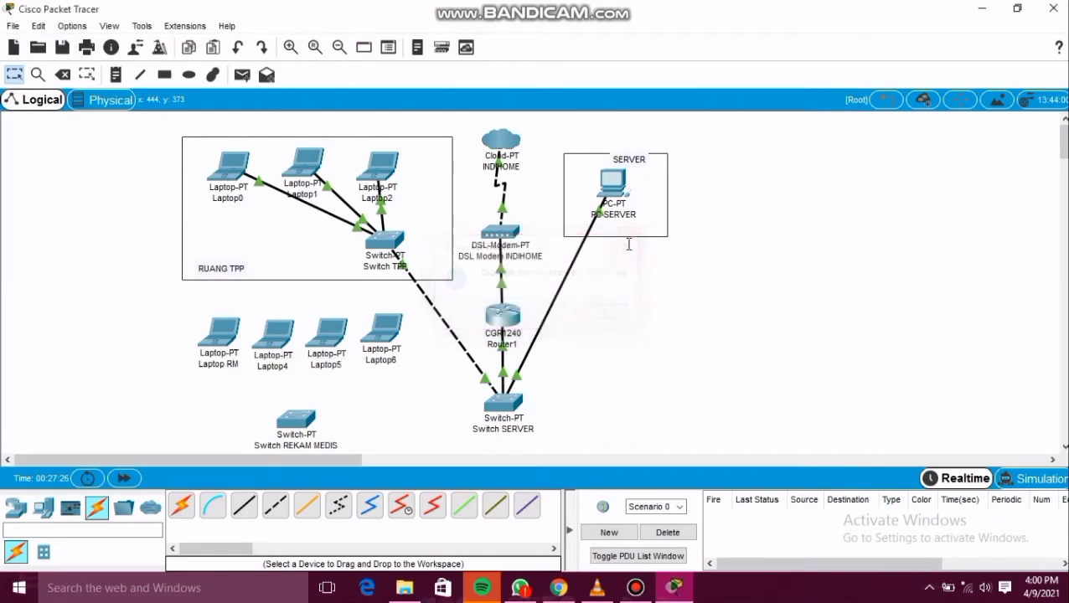
- Rename Laptop4 as Laptop RM2 and the first laptop in that row as Laptop RM1
left_click(287, 369)
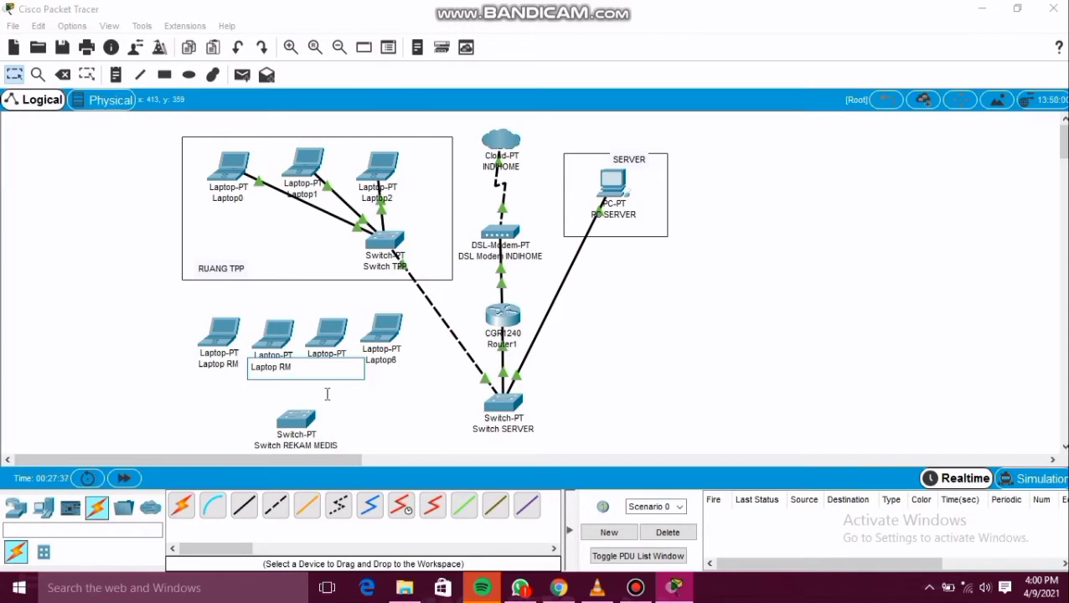
key("Return")
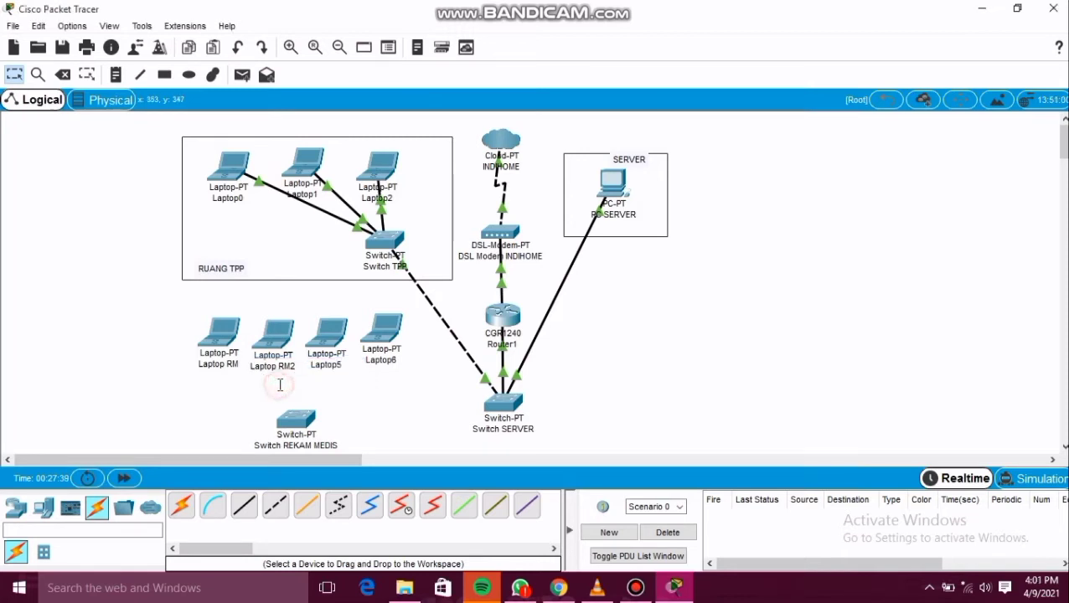
left_click(241, 364)
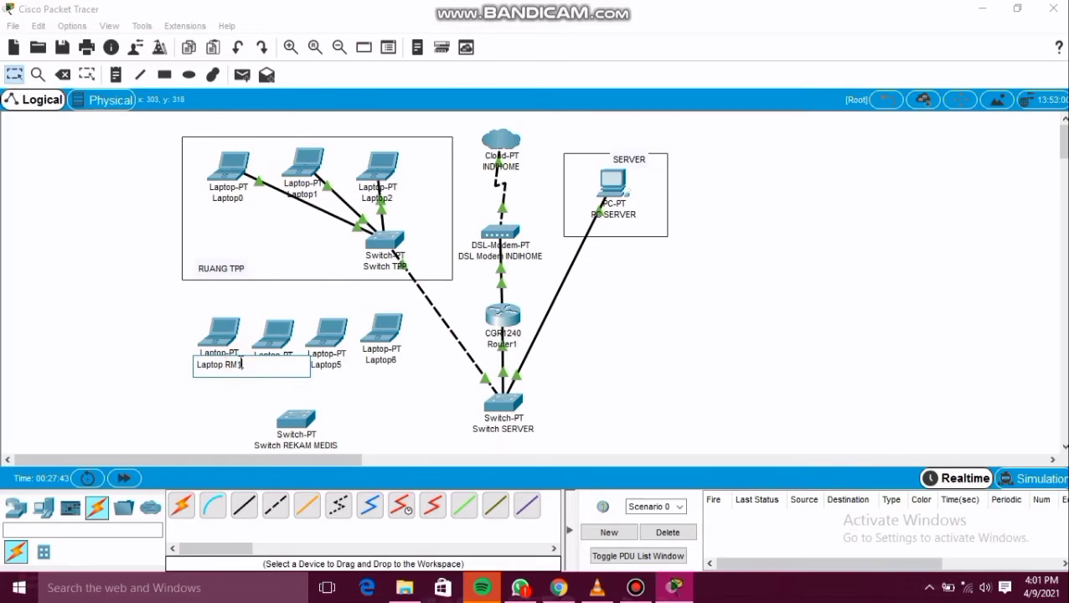
key("Return")
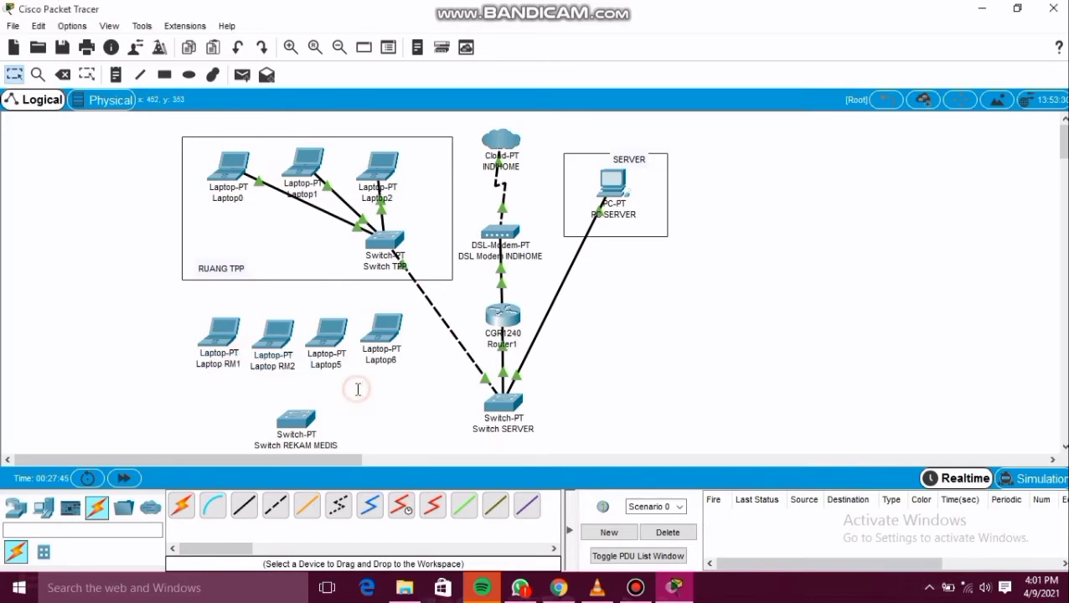
- Rename Laptop5 as Laptop RM3 and Laptop6 as Laptop RM4
left_click(344, 366)
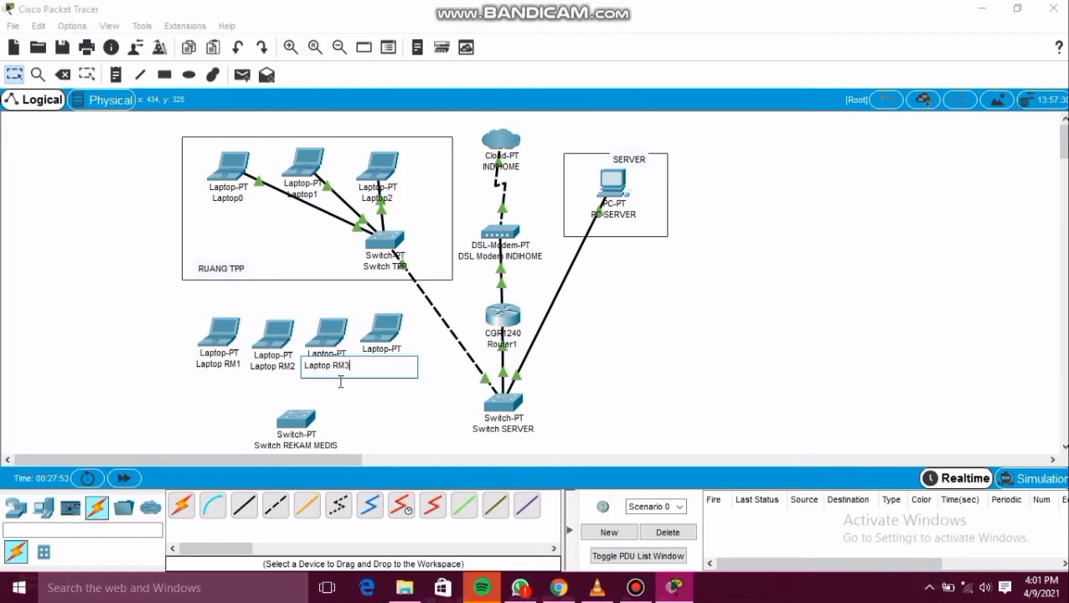
left_click(360, 408)
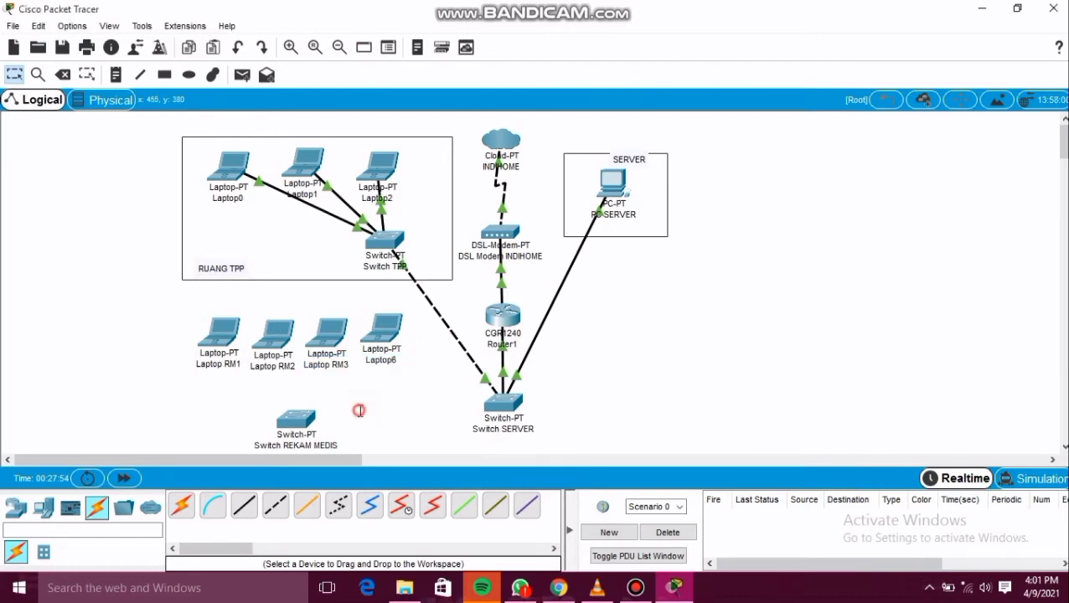
left_click(397, 361)
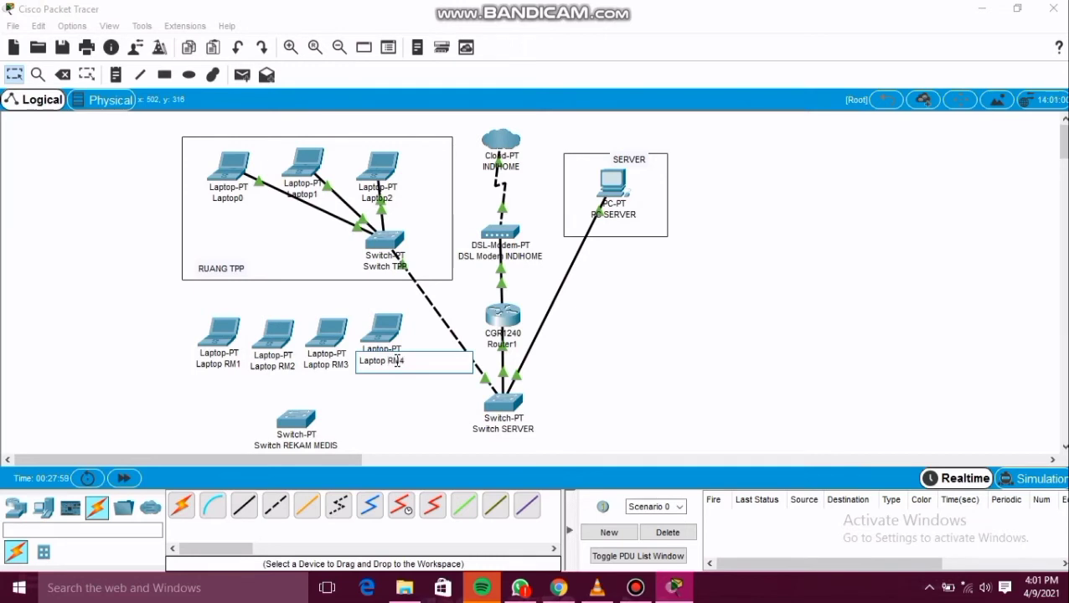
left_click(380, 419)
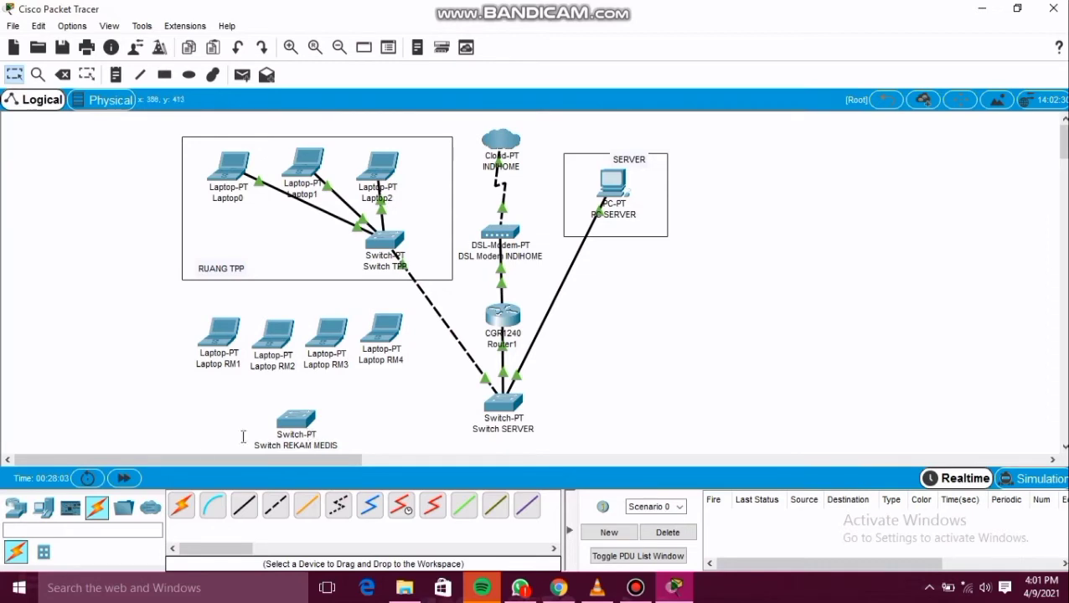
- Connect Laptop RM1's FastEthernet0 to FastEthernet0/1 on Switch REKAM MEDIS with a copper straight-through cable
left_click(243, 507)
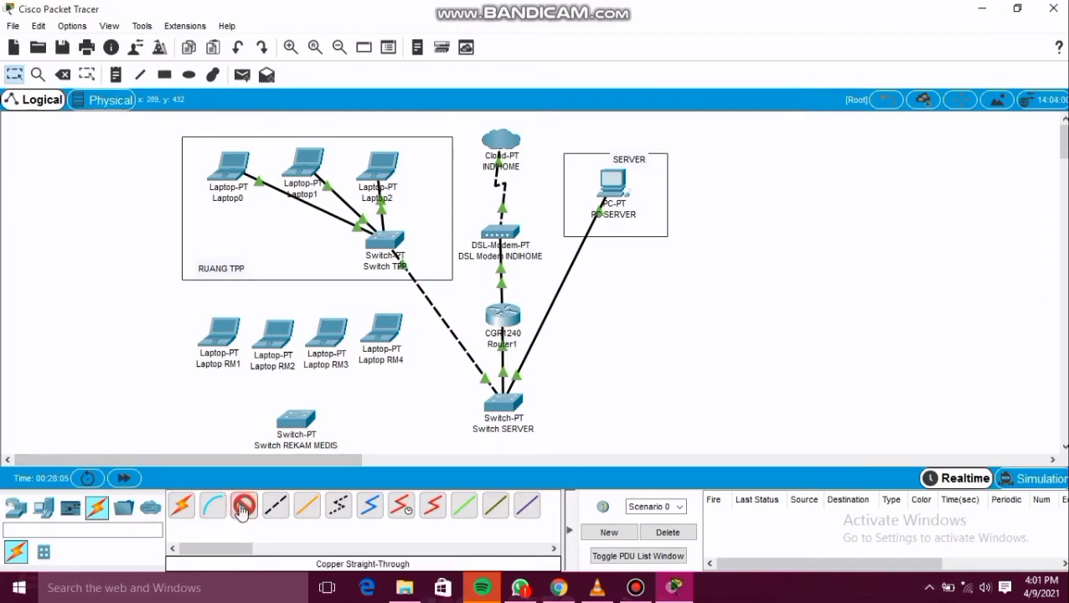
left_click(216, 340)
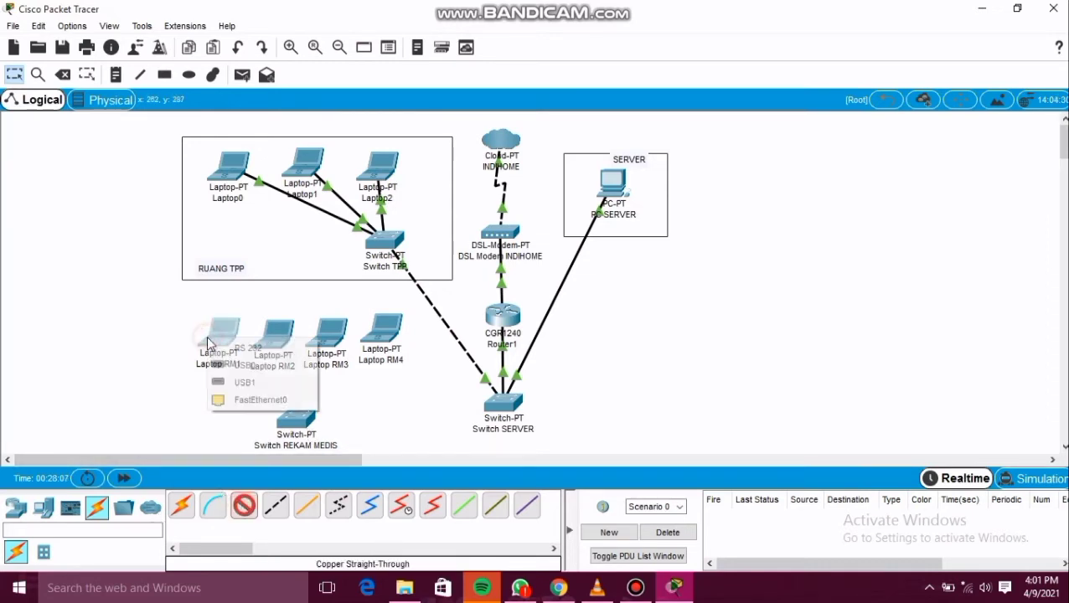
left_click(264, 401)
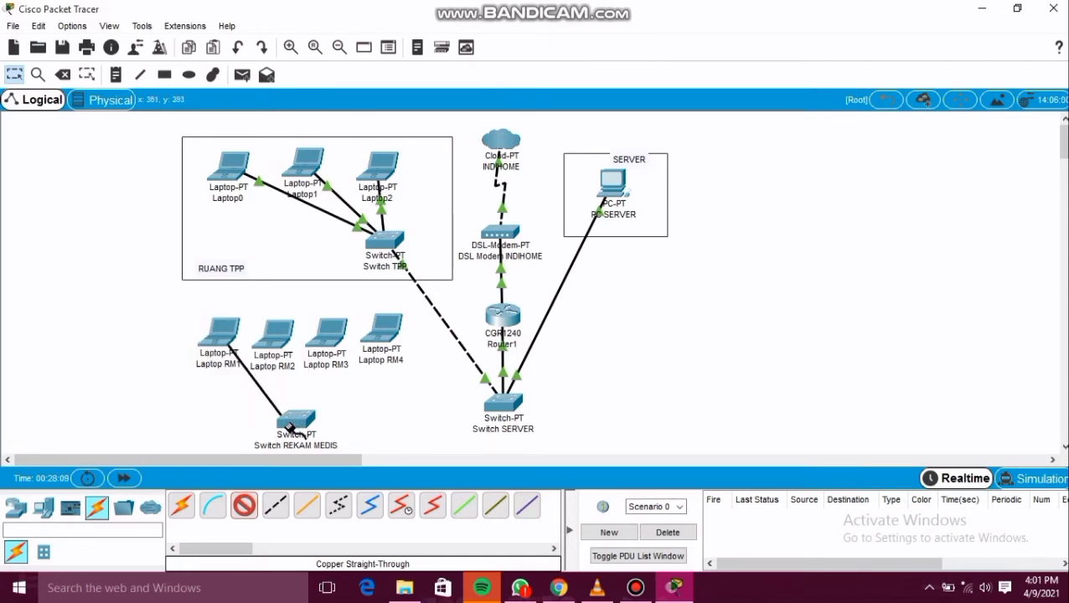
left_click(285, 422)
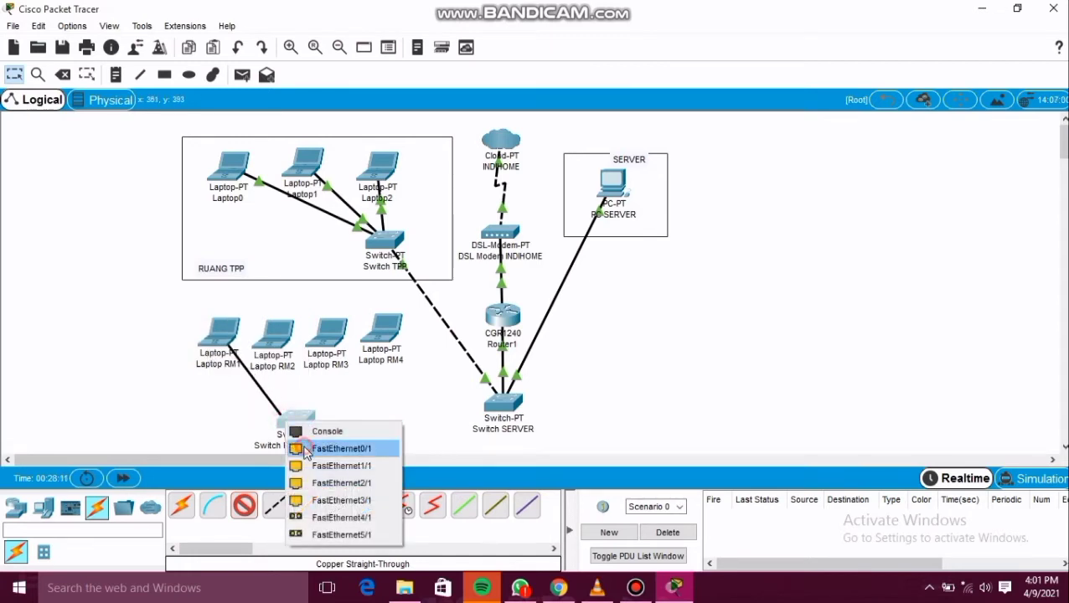
left_click(307, 451)
- Connect Laptop RM2's FastEthernet0 to FastEthernet1/1 on Switch REKAM MEDIS with a copper straight-through cable
left_click(244, 506)
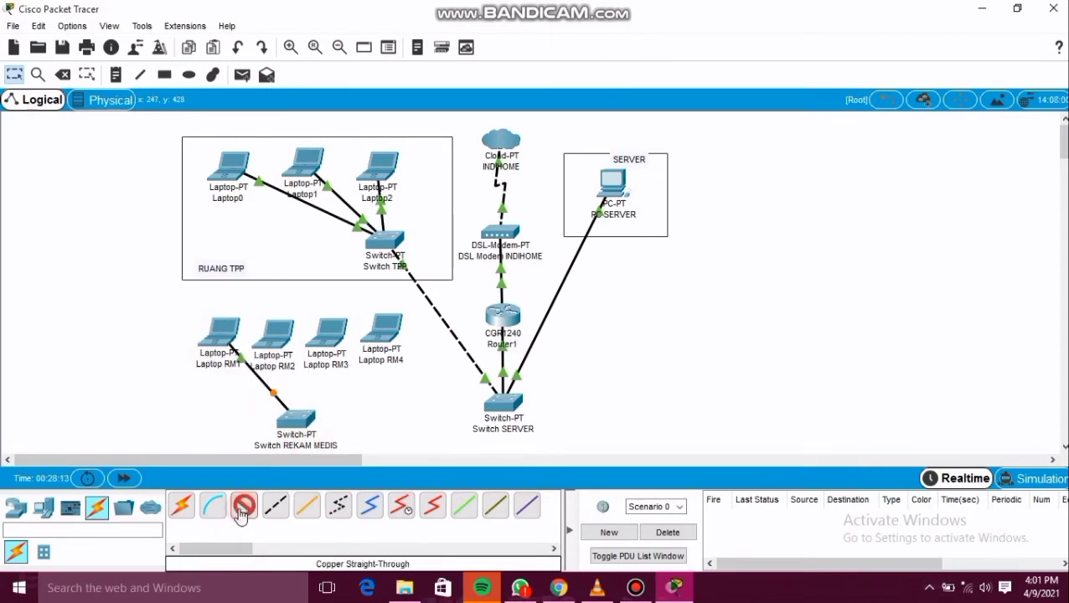
left_click(279, 332)
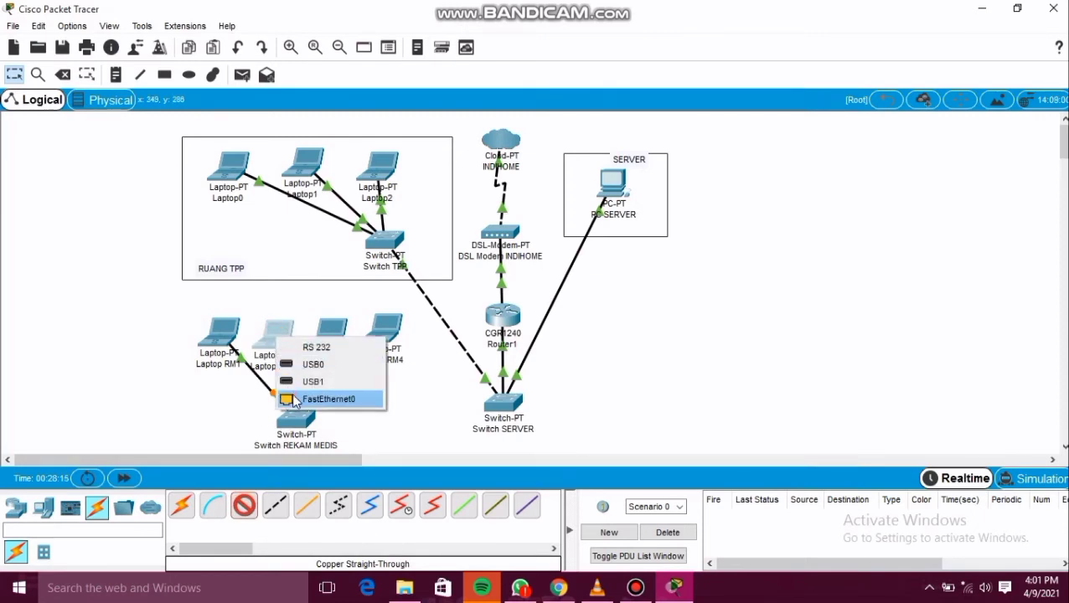
left_click(304, 398)
left_click(297, 411)
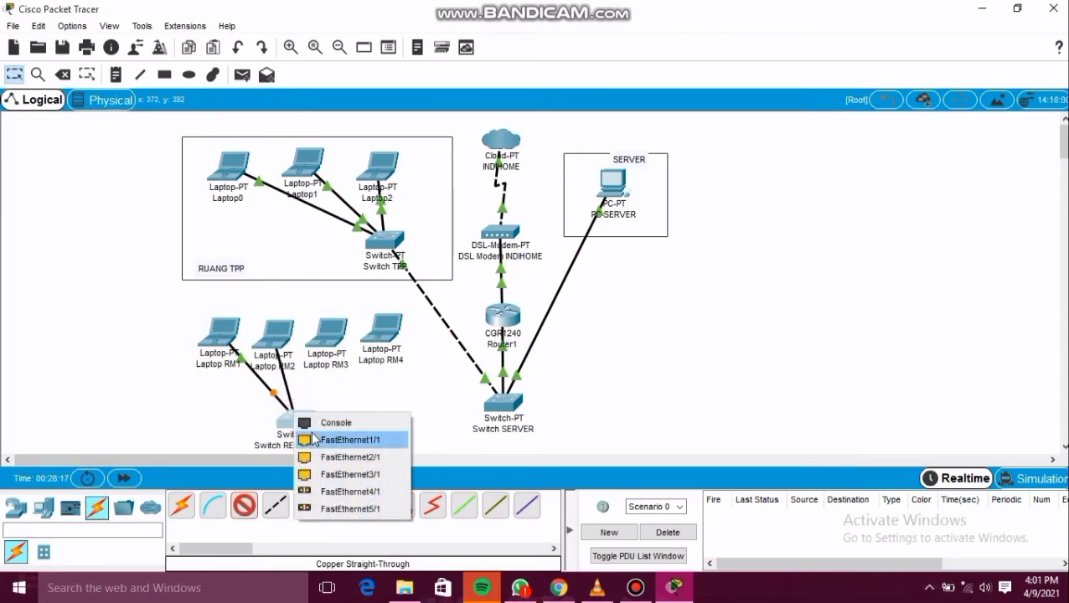
left_click(314, 438)
- Connect Laptop RM3's FastEthernet0 to FastEthernet2/1 on Switch REKAM MEDIS with a copper straight-through cable
left_click(244, 505)
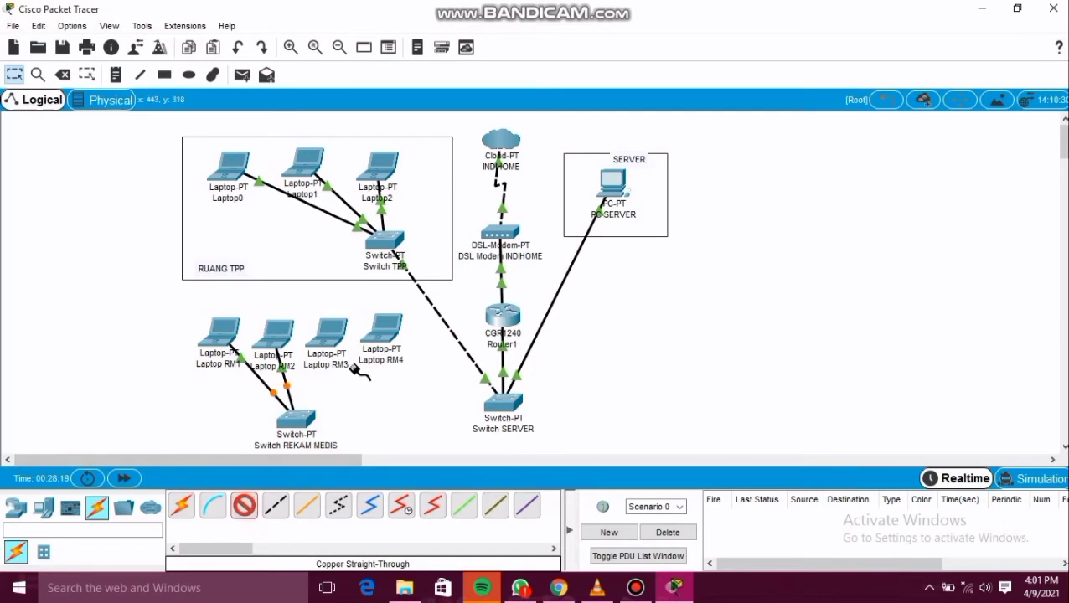
left_click(333, 336)
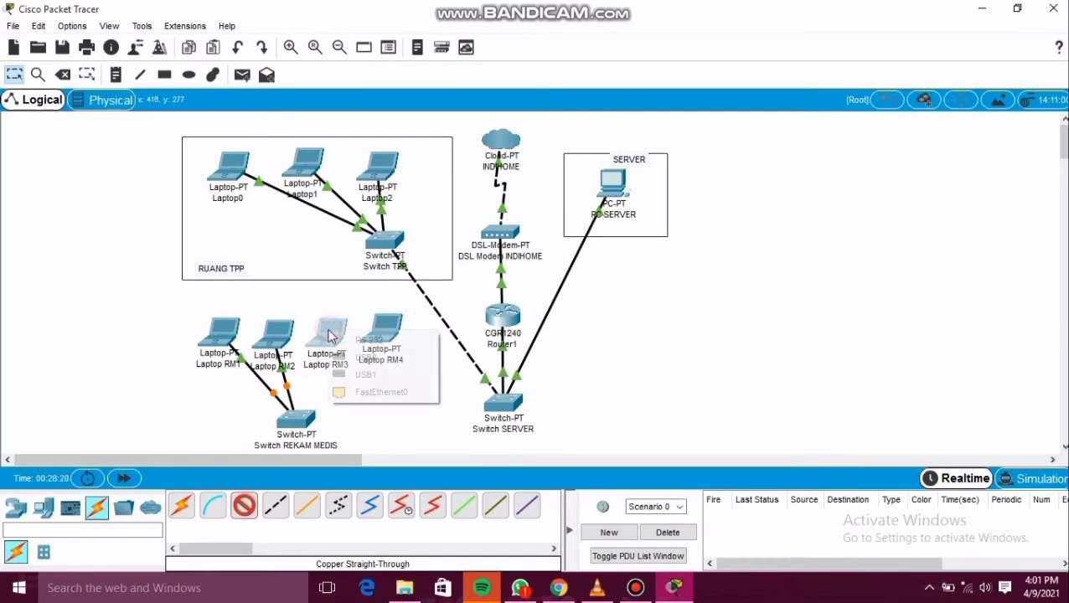
left_click(360, 392)
left_click(299, 416)
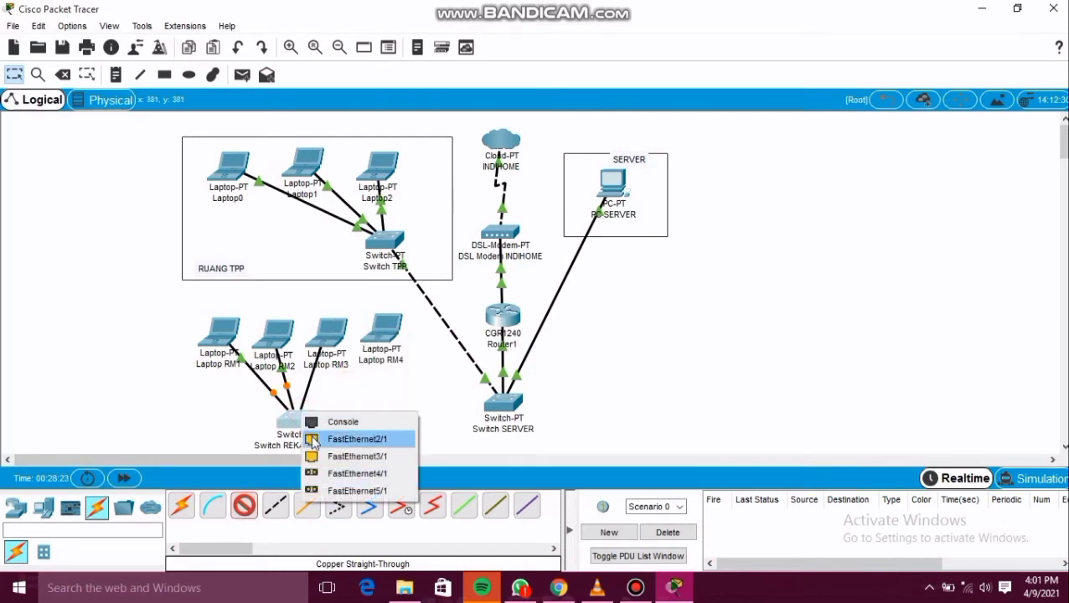
left_click(312, 439)
- Connect Laptop RM4's FastEthernet0 to FastEthernet3/1 on Switch REKAM MEDIS with a copper straight-through cable
left_click(244, 506)
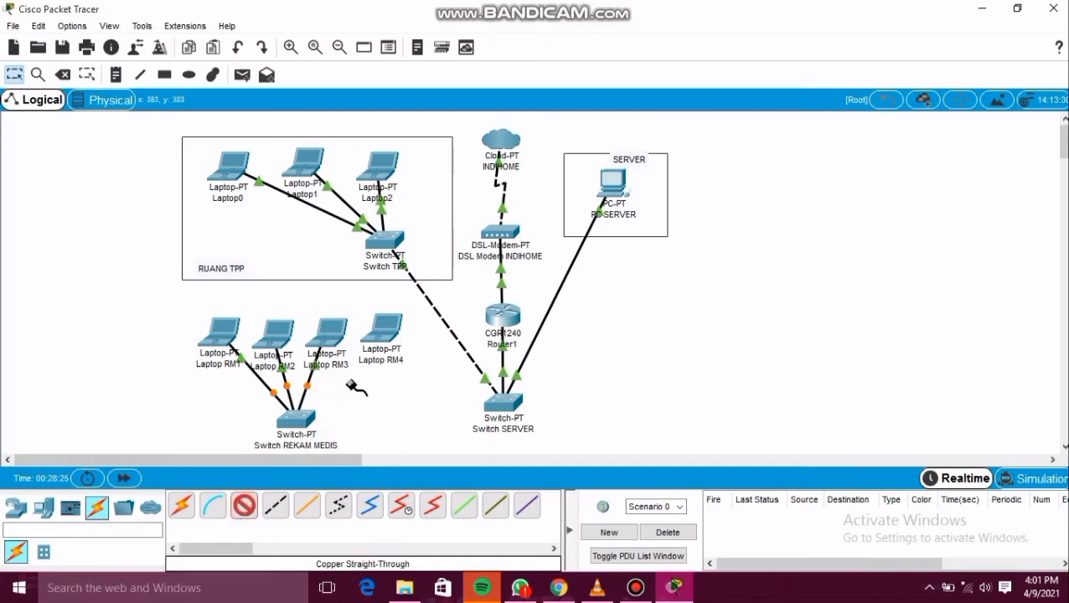
left_click(389, 335)
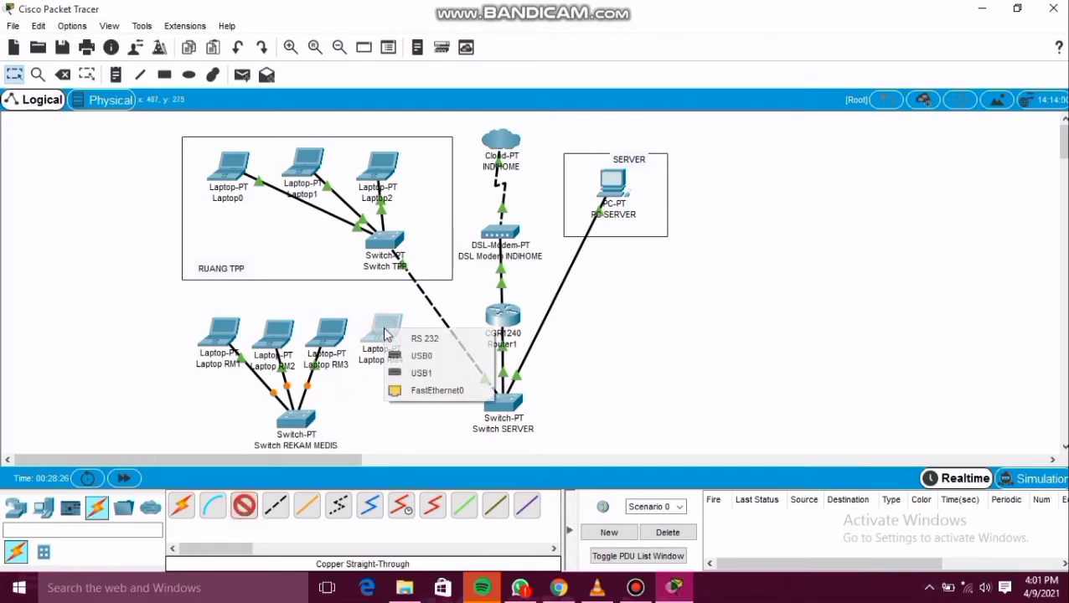
left_click(410, 391)
left_click(299, 416)
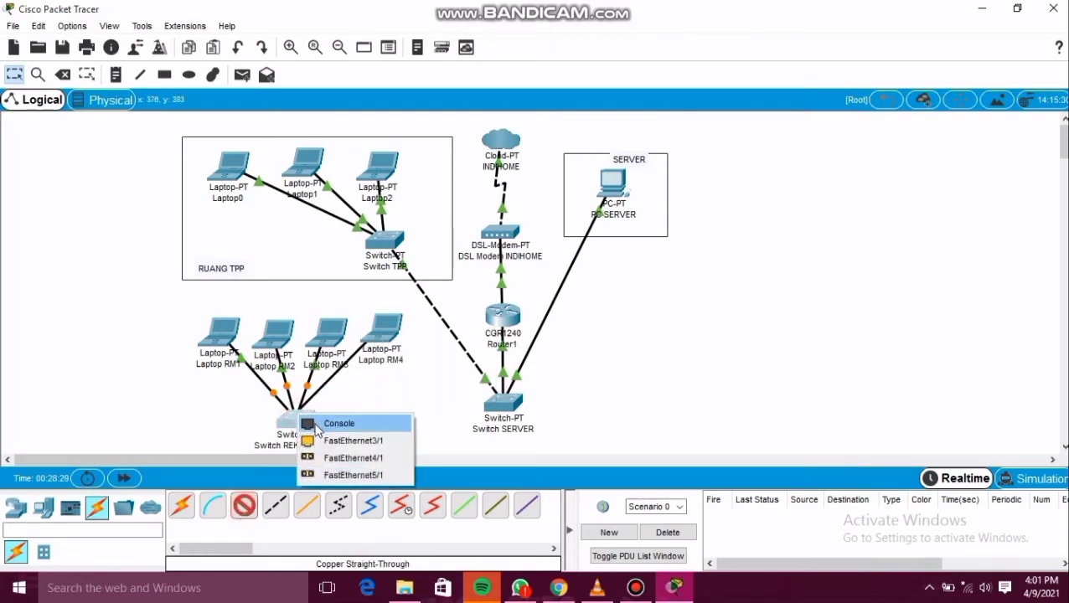
left_click(319, 440)
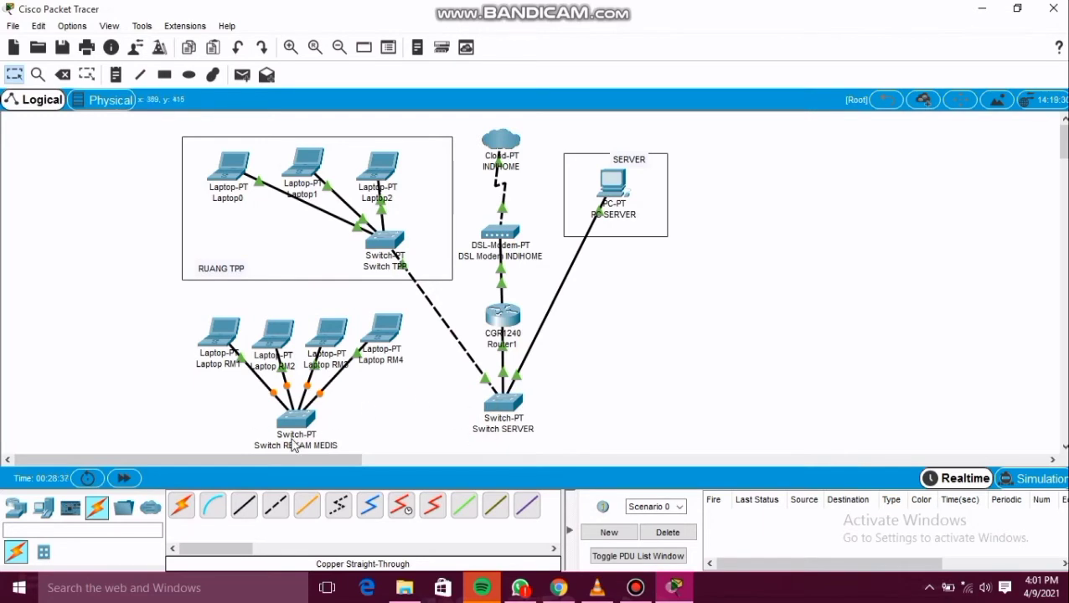
- Open the physical device view of Switch REKAM MEDIS and power the switch off
mouse_move(296, 426)
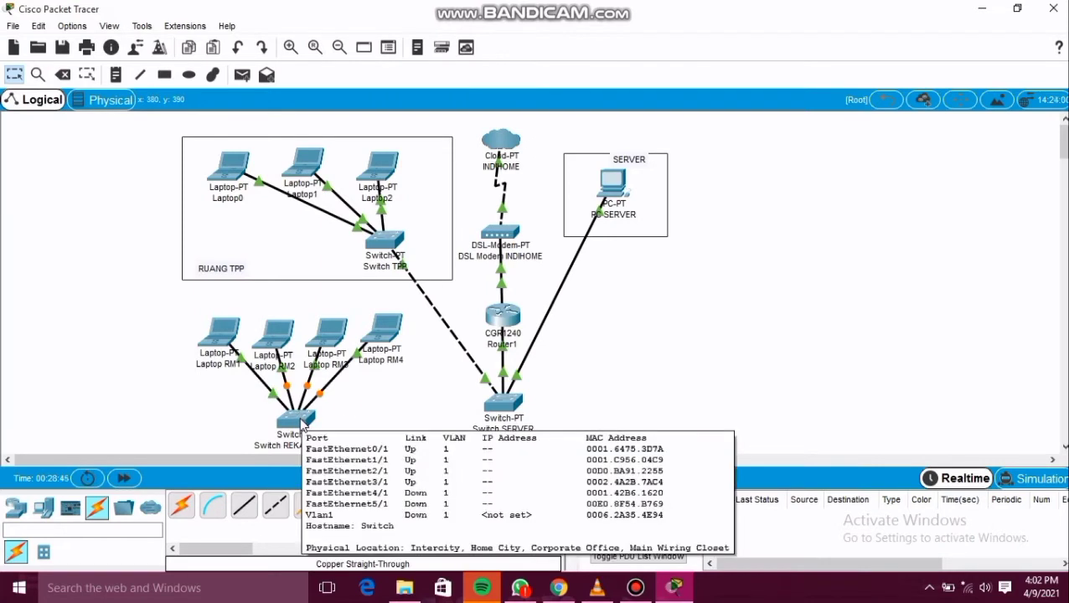
left_click(300, 424)
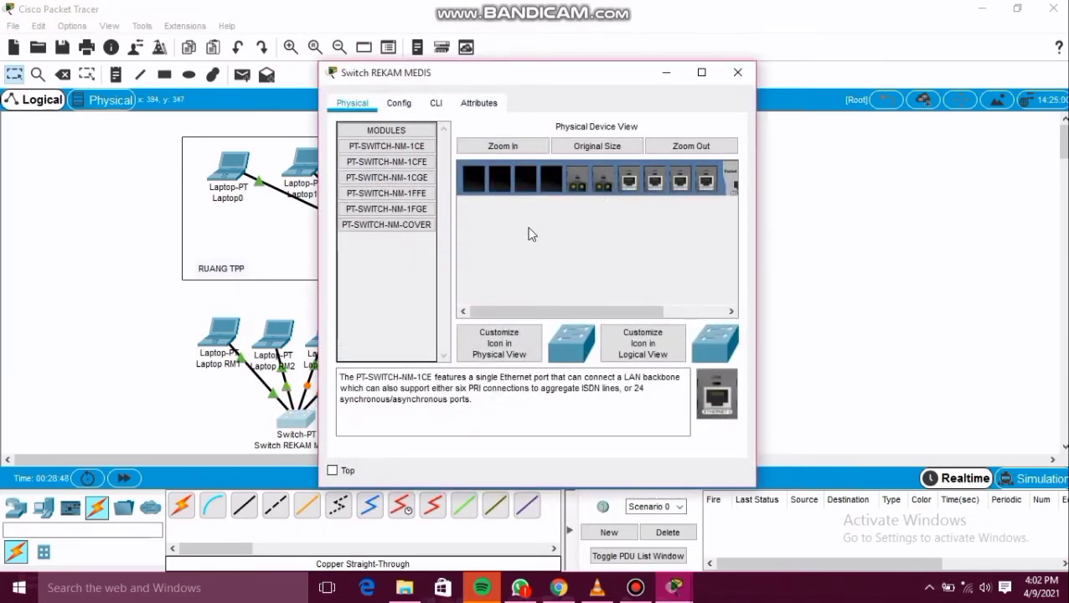
left_click(598, 315)
left_click_drag(598, 315, 709, 180)
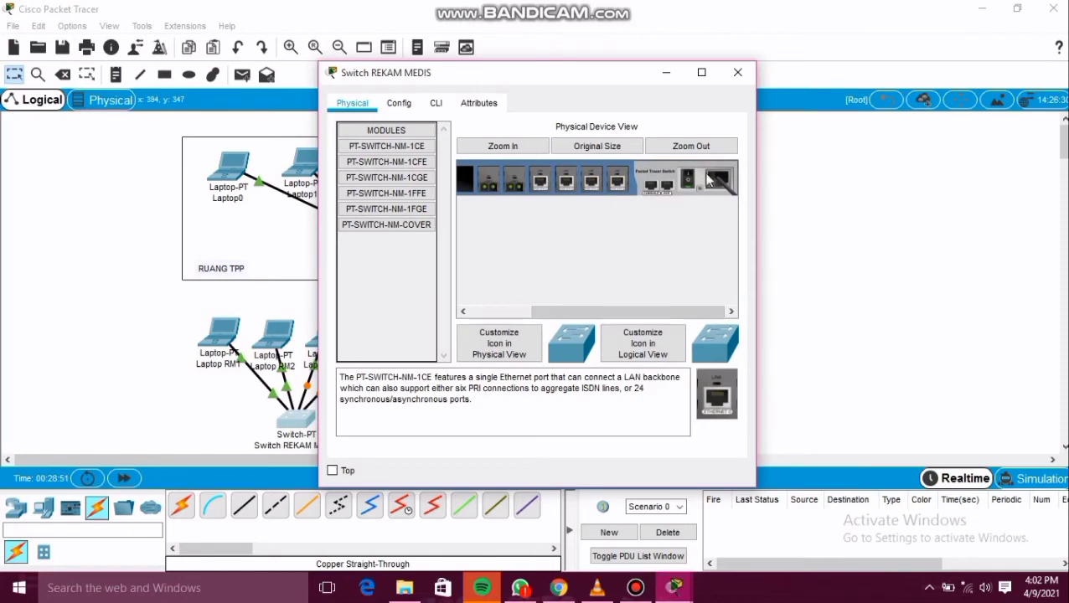
left_click(688, 179)
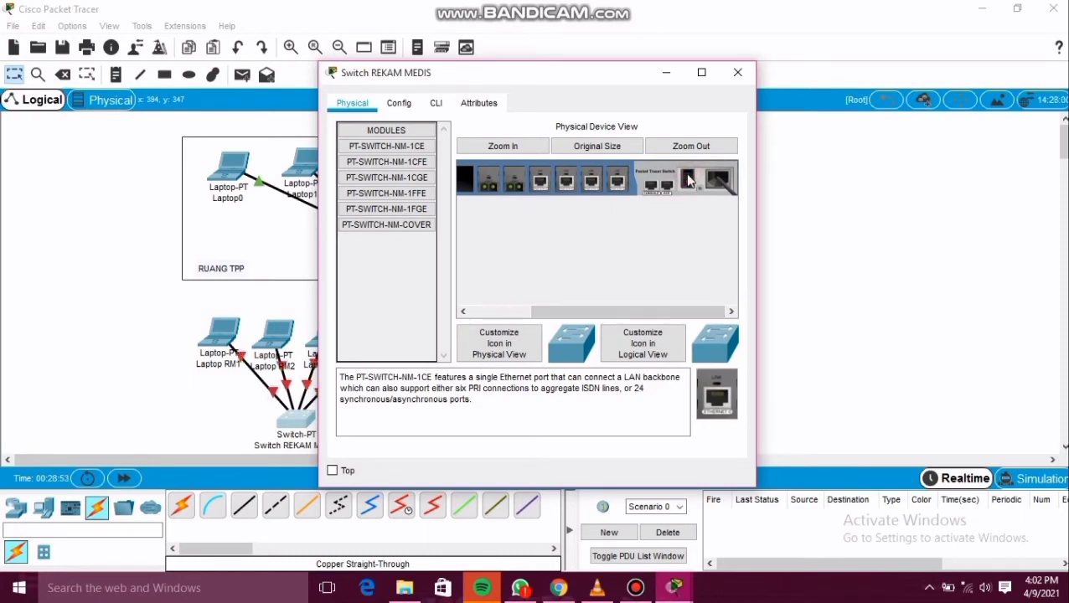
- Install two PT-SWITCH-NM-1CE modules in empty slots of Switch REKAM MEDIS, power it back on and close its window
left_click_drag(606, 308, 518, 308)
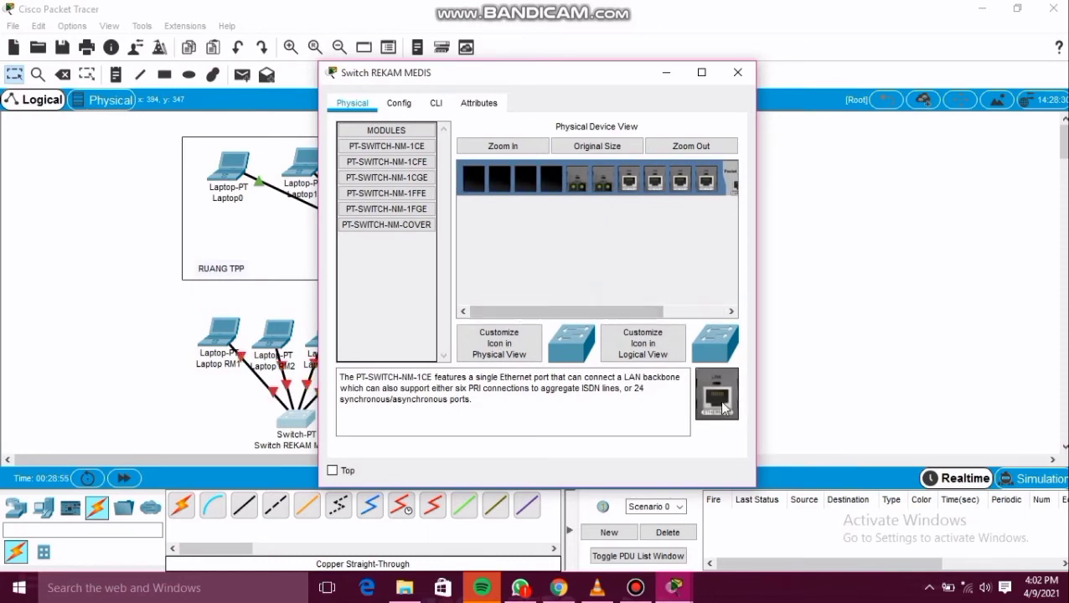
left_click_drag(722, 406, 547, 180)
left_click_drag(710, 423, 527, 182)
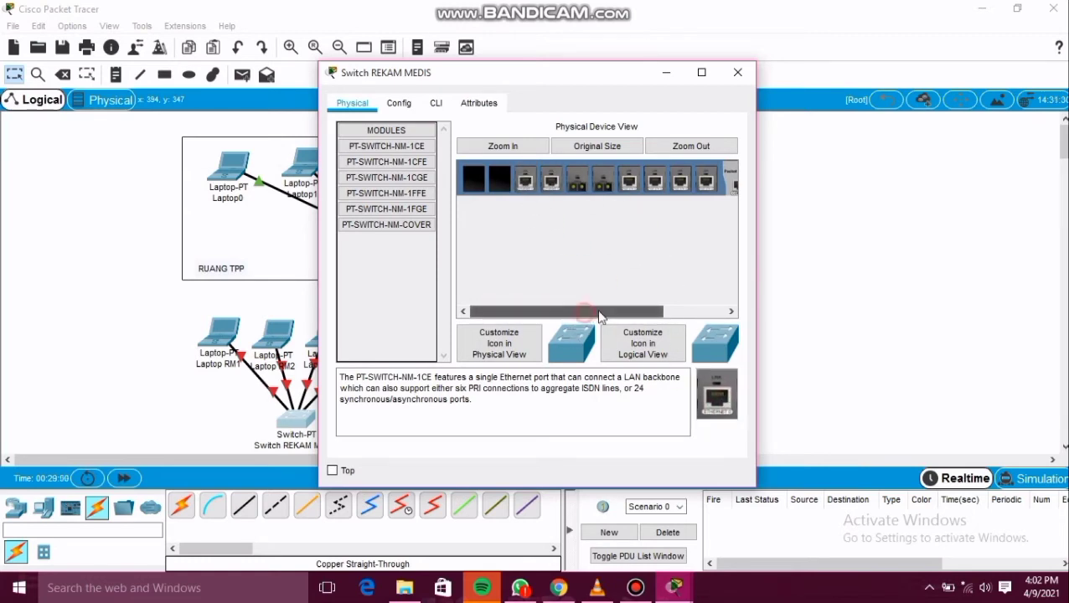
left_click_drag(592, 310, 694, 307)
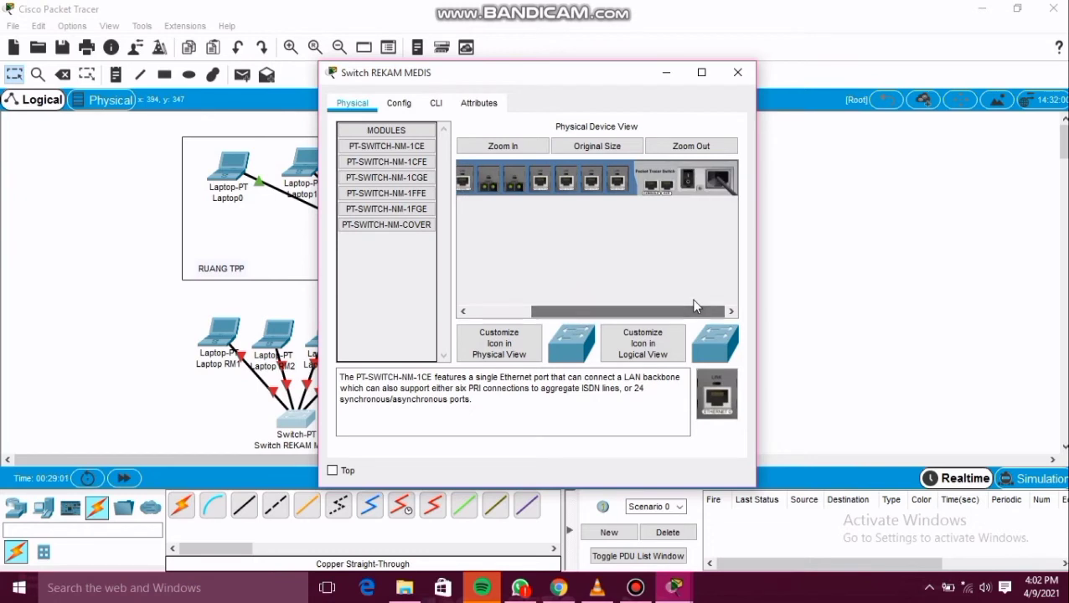
left_click(686, 180)
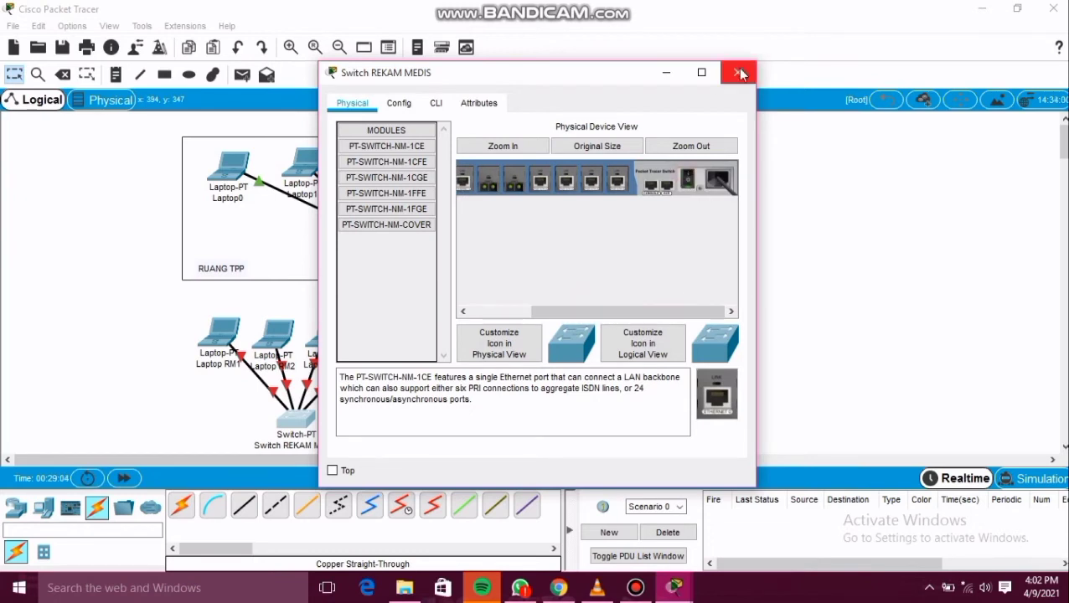
left_click(741, 73)
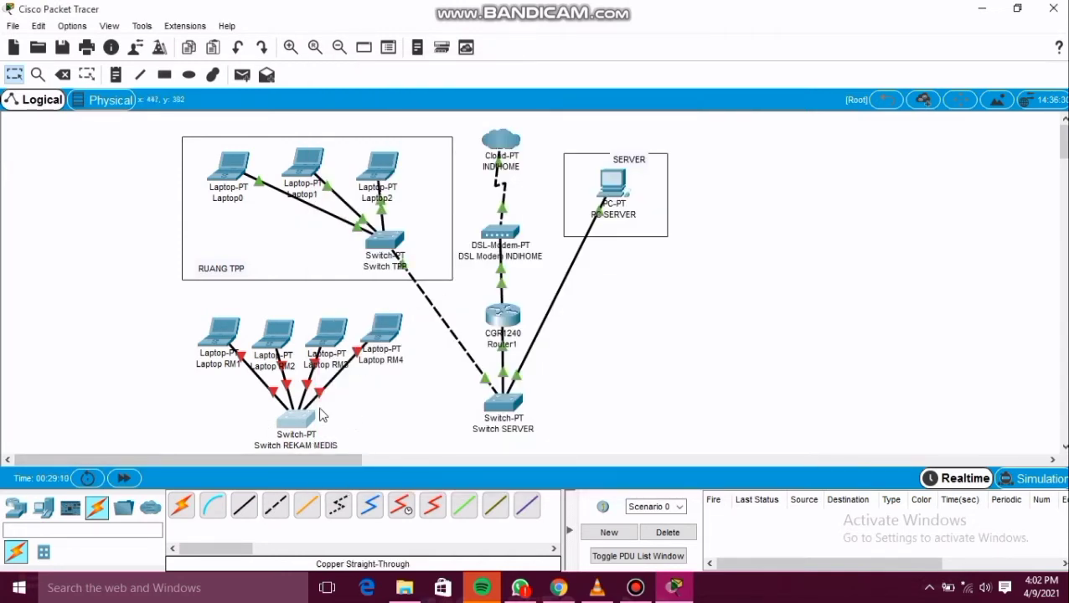
- Connect Ethernet6/1 on Switch REKAM MEDIS to Switch SERVER with a copper cross-over cable
left_click(268, 508)
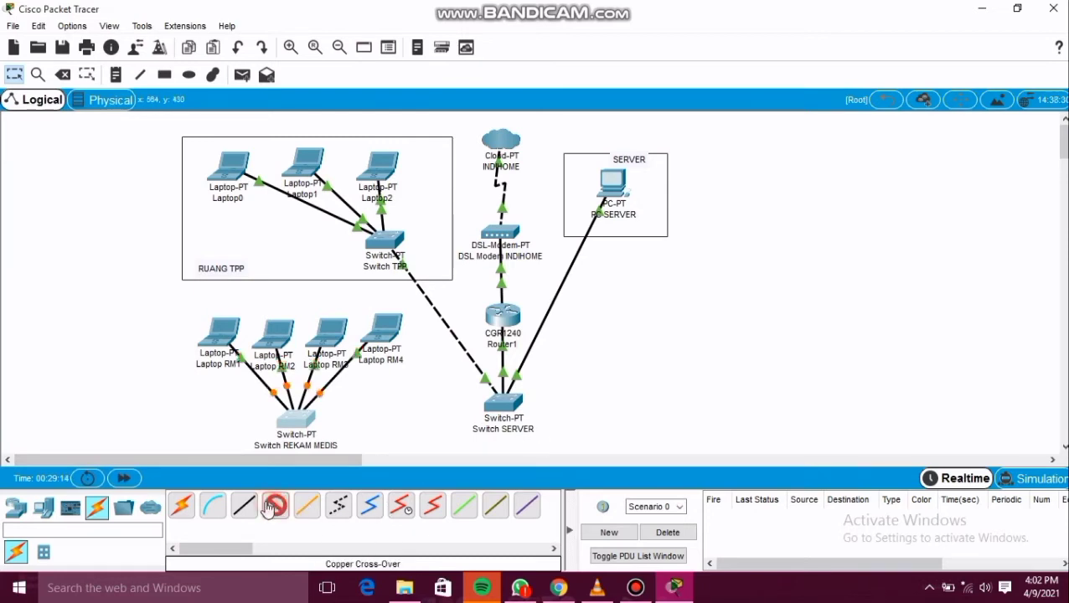
left_click(308, 419)
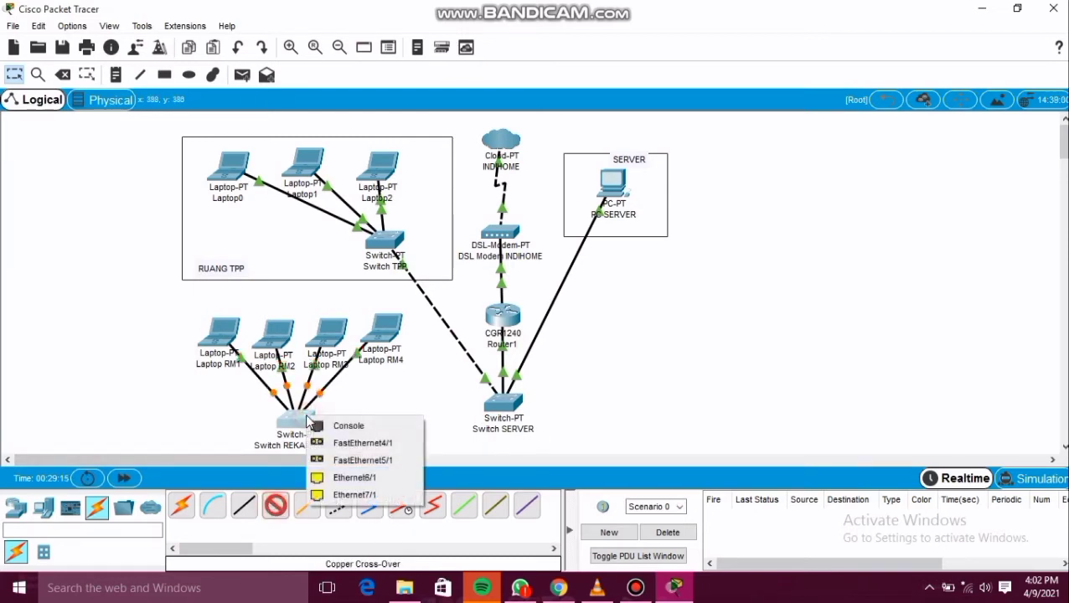
left_click(355, 477)
left_click(492, 407)
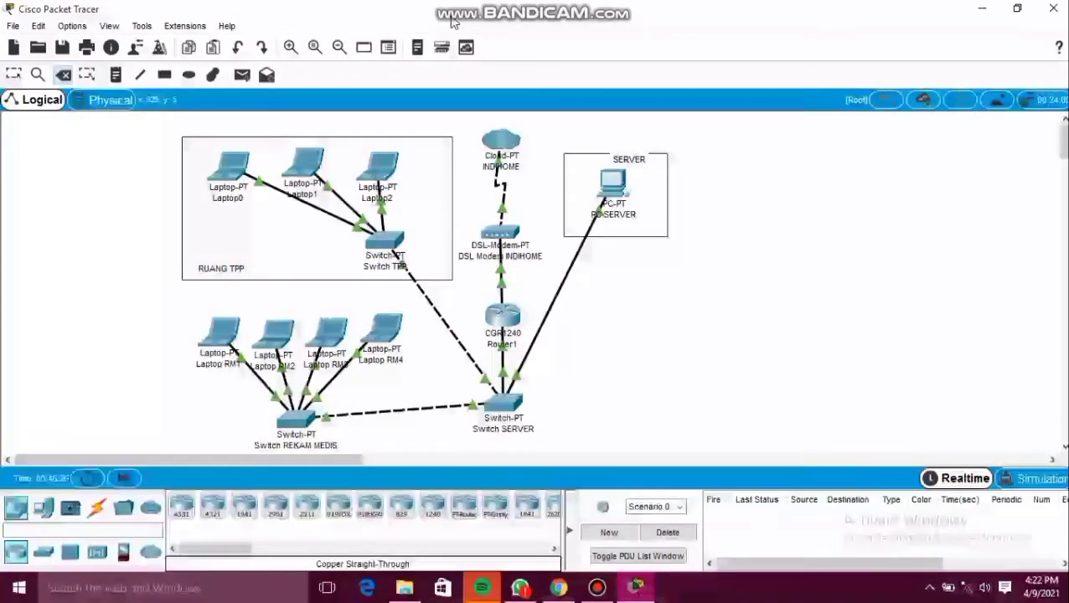
- Draw an unfilled rectangle around the four RM laptops and Switch REKAM MEDIS, below the RUANG TPP area
left_click(166, 75)
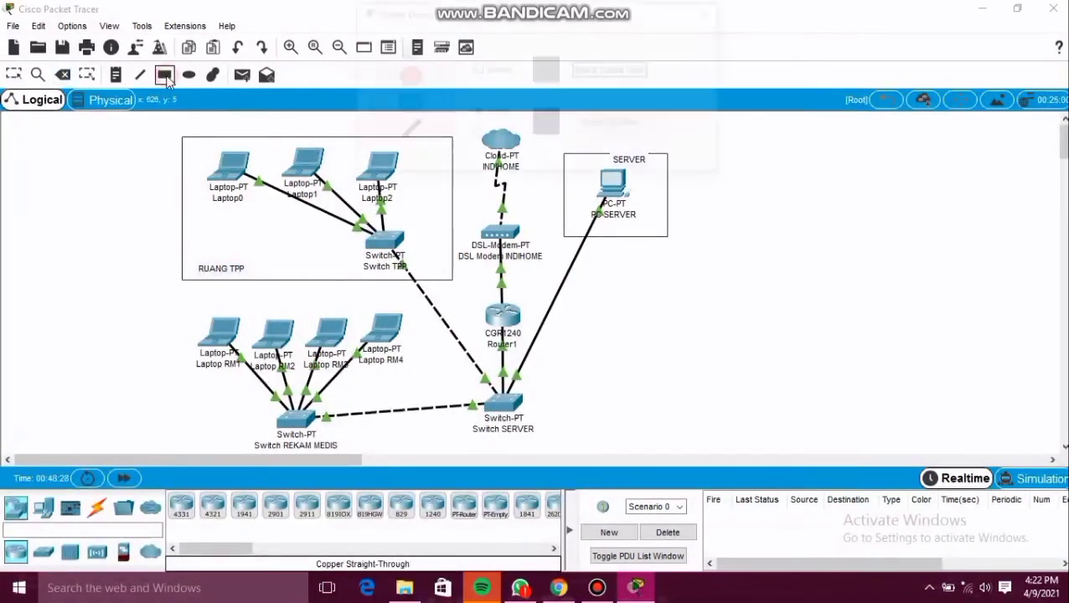
left_click(713, 13)
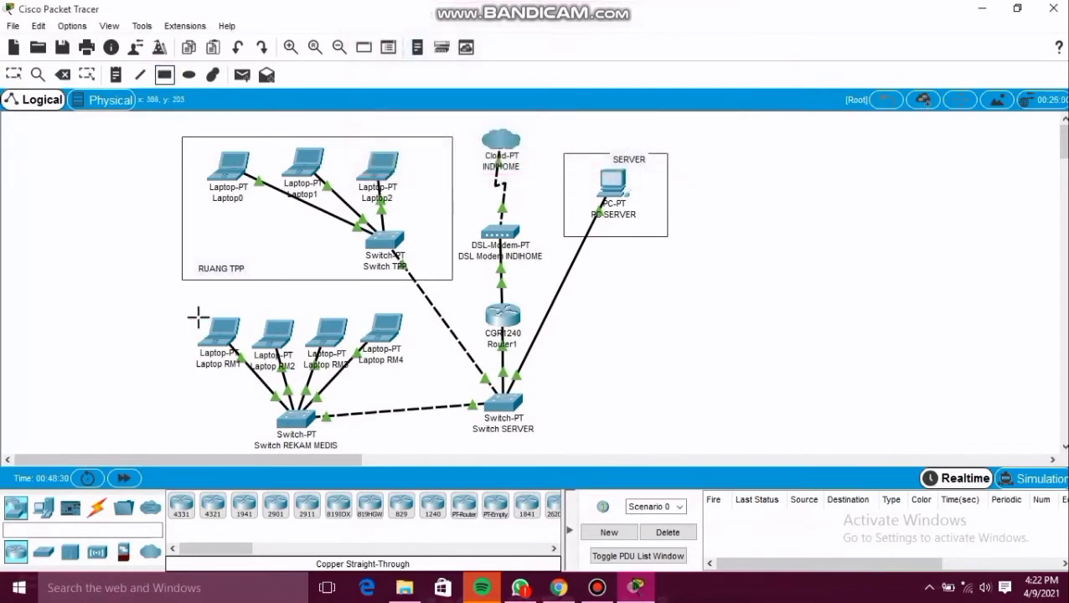
left_click_drag(179, 313, 452, 461)
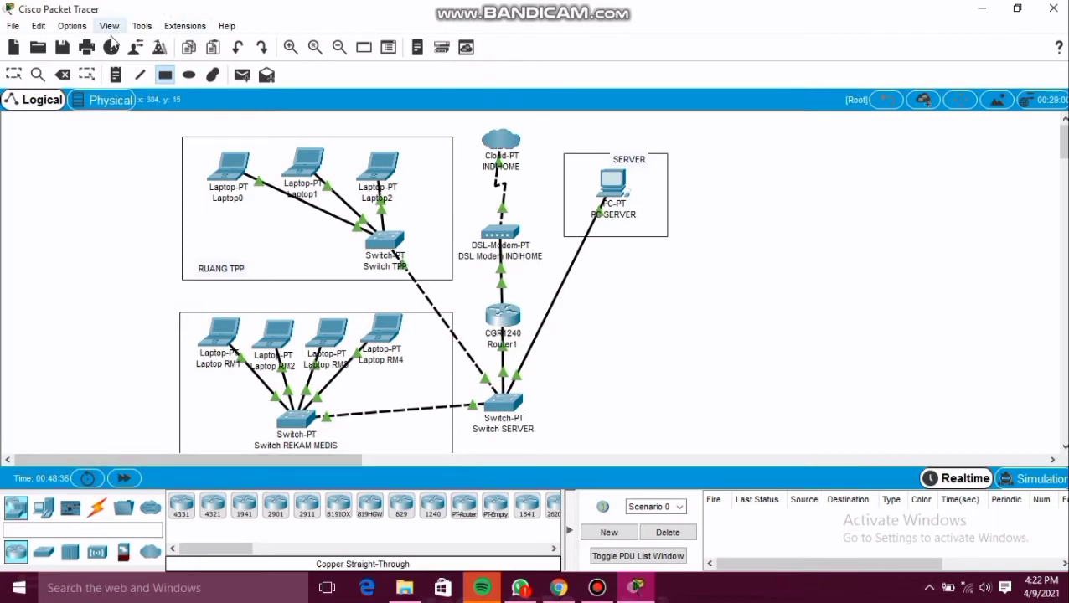
- Add a text note reading RUANG RM inside the lower edge of the new rectangle
left_click(117, 74)
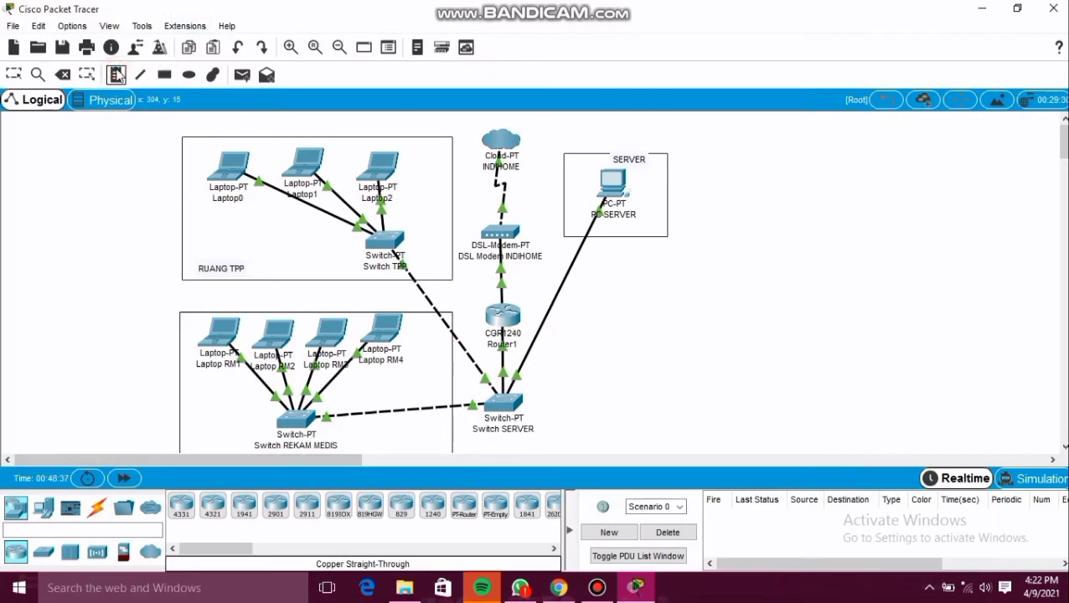
left_click(366, 442)
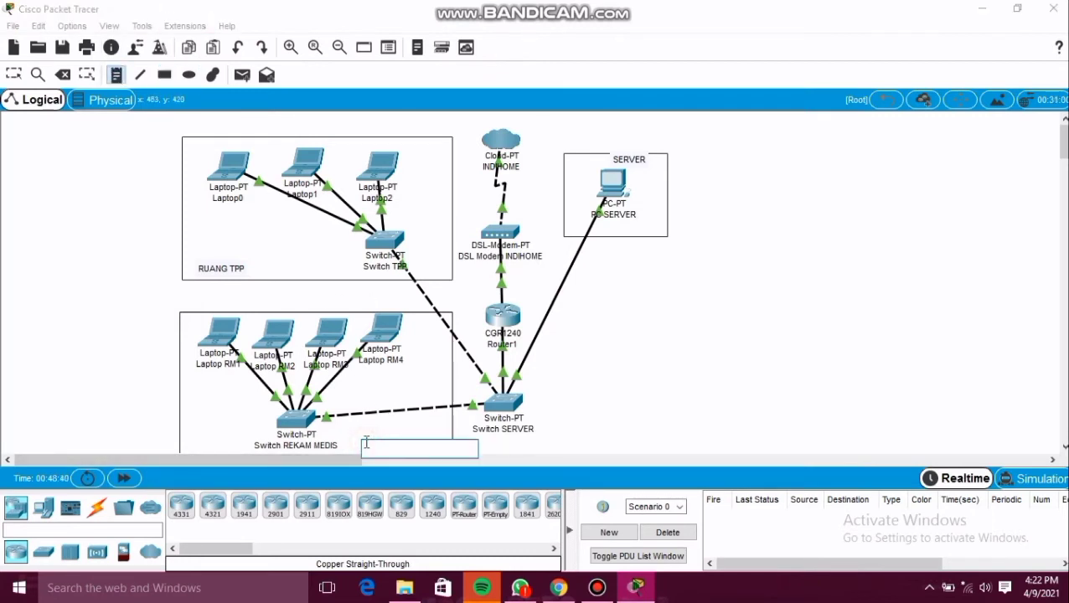
type("RUANG RM")
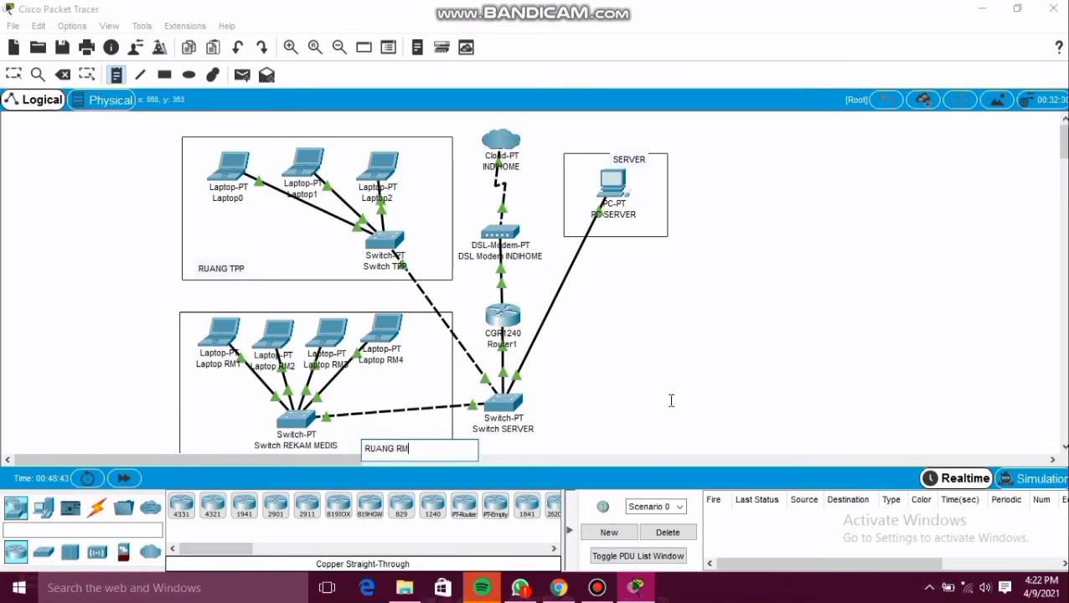
left_click(672, 401)
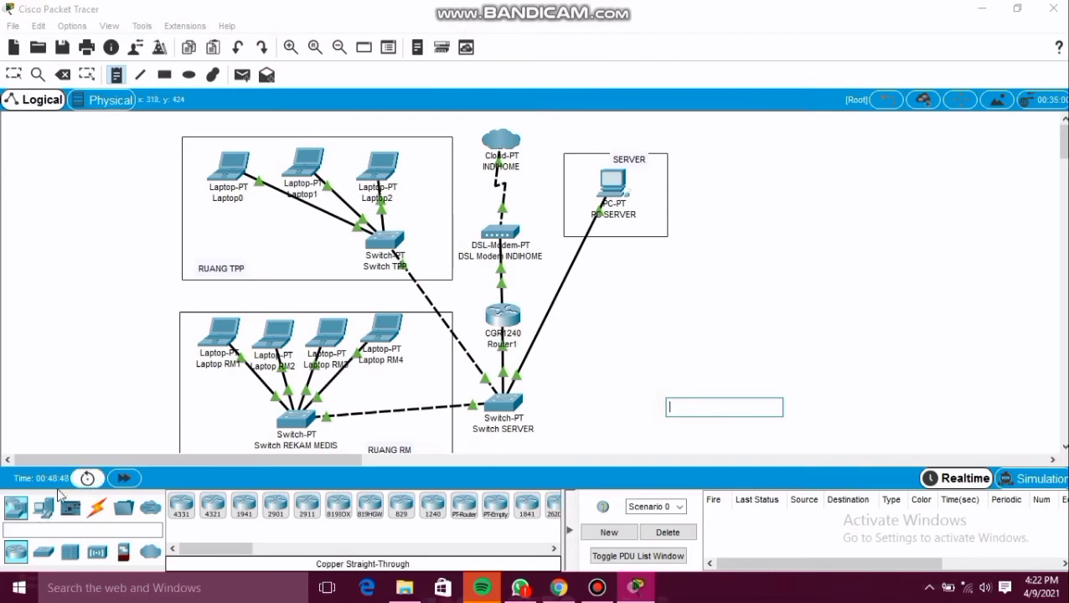
- Place four new laptops in a two-by-two group in the empty area below and to the right of the SERVER box
left_click(47, 509)
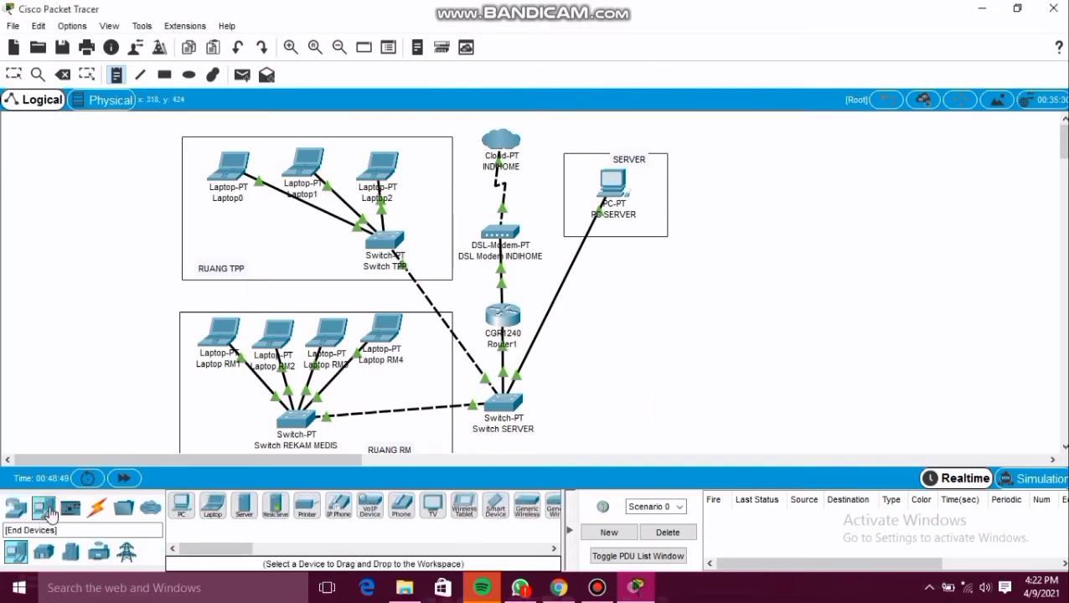
left_click(213, 505)
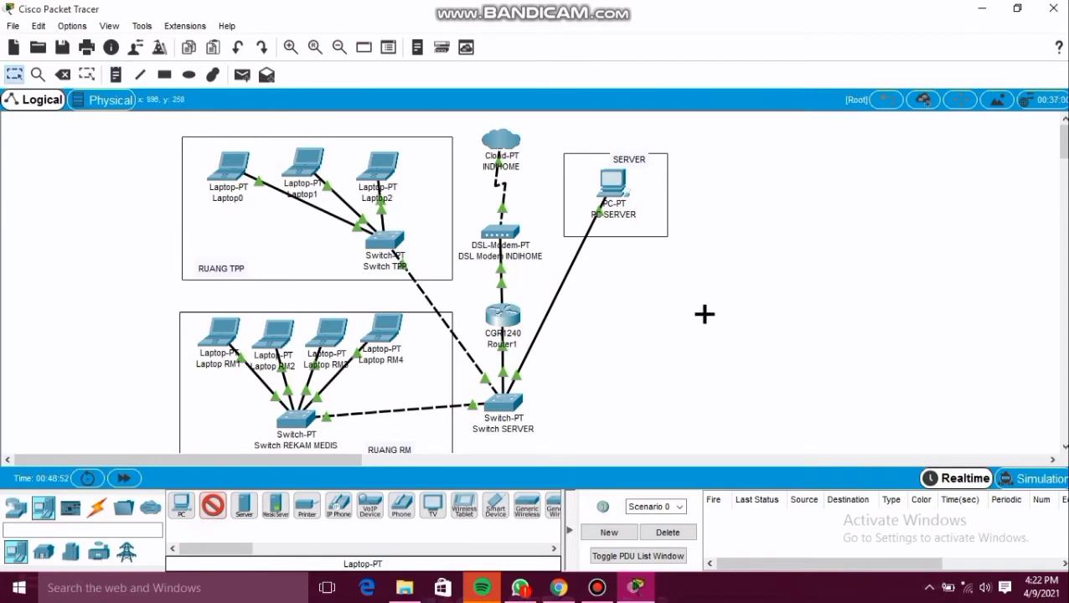
left_click(729, 306)
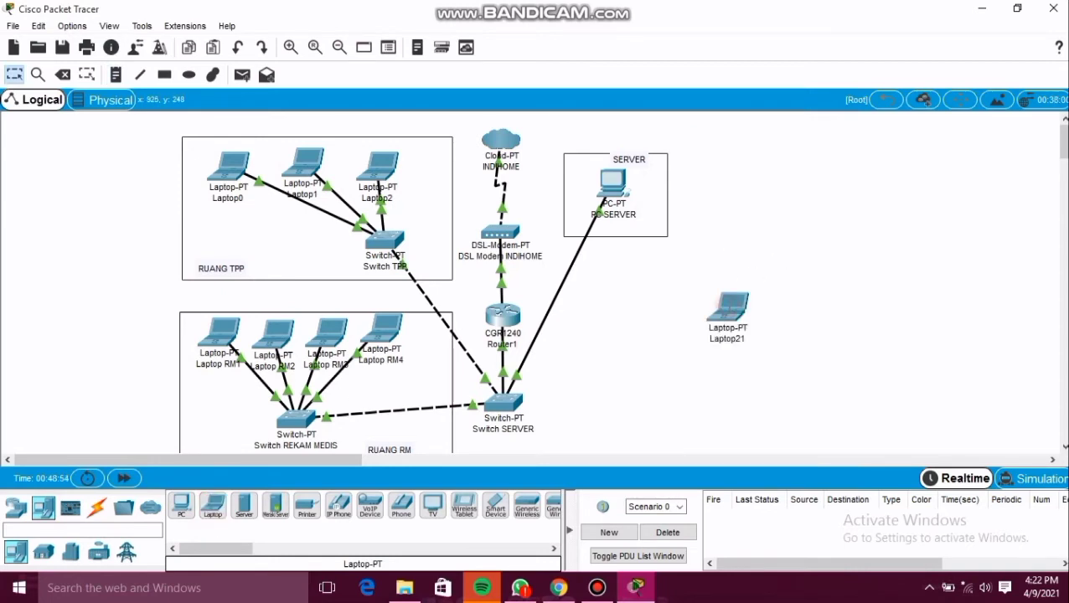
left_click(212, 507)
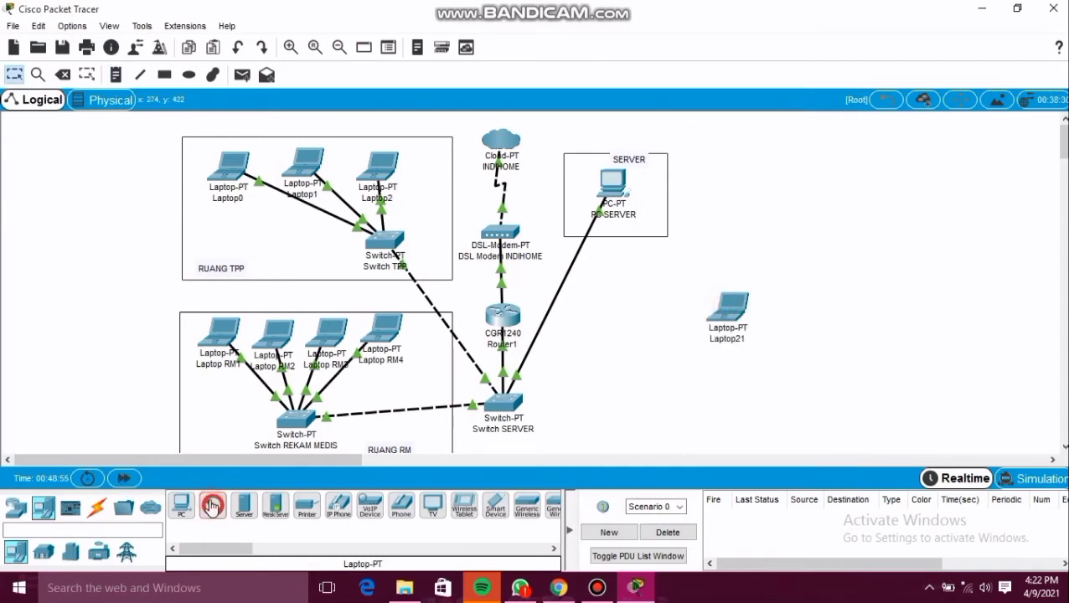
left_click(808, 302)
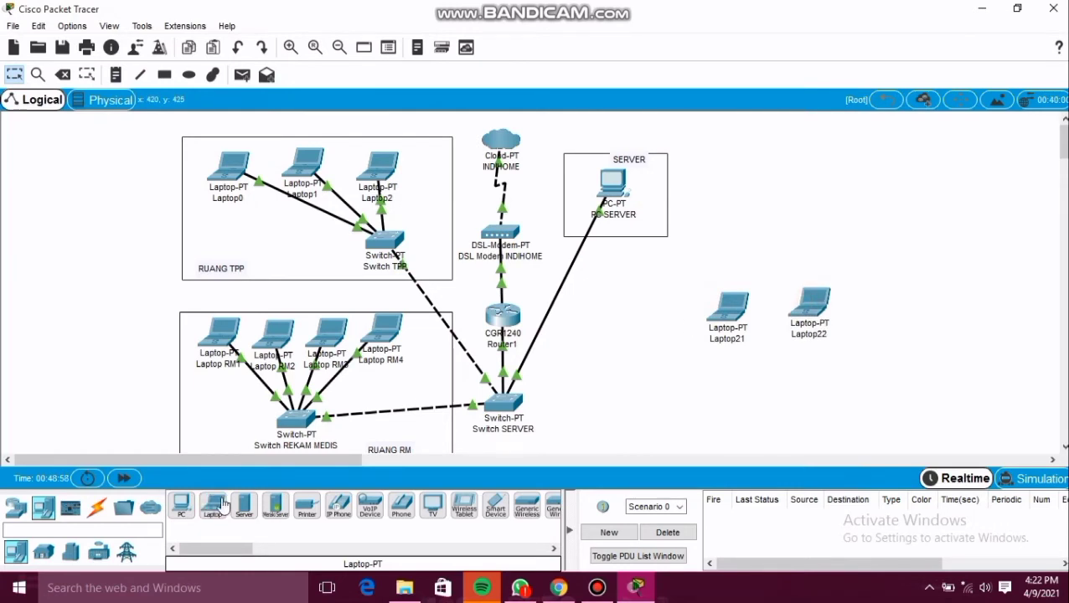
left_click_drag(214, 505, 722, 411)
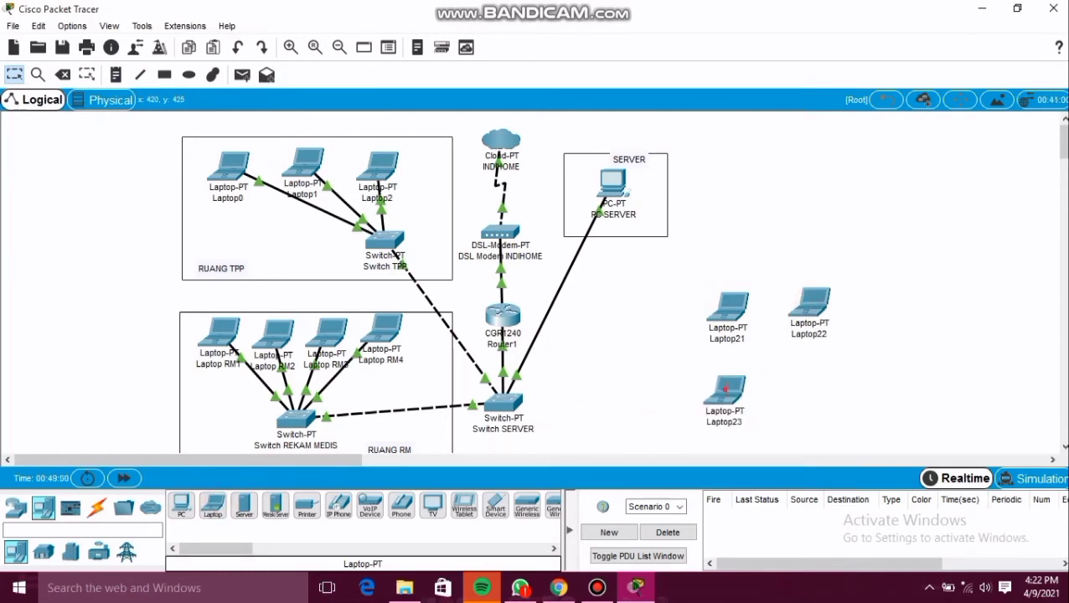
left_click(724, 399)
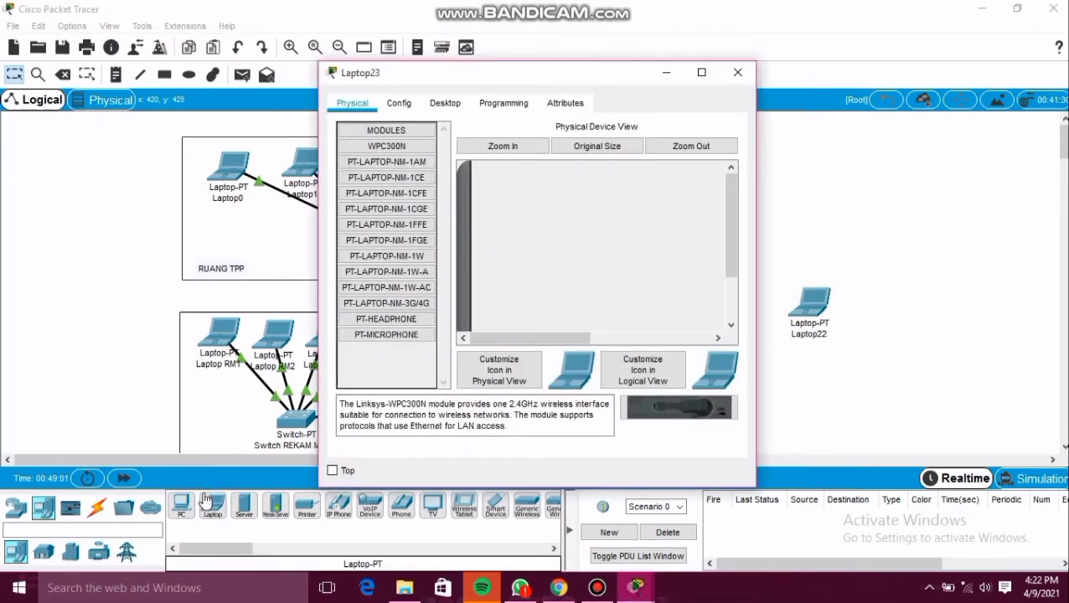
left_click(738, 74)
left_click(213, 506)
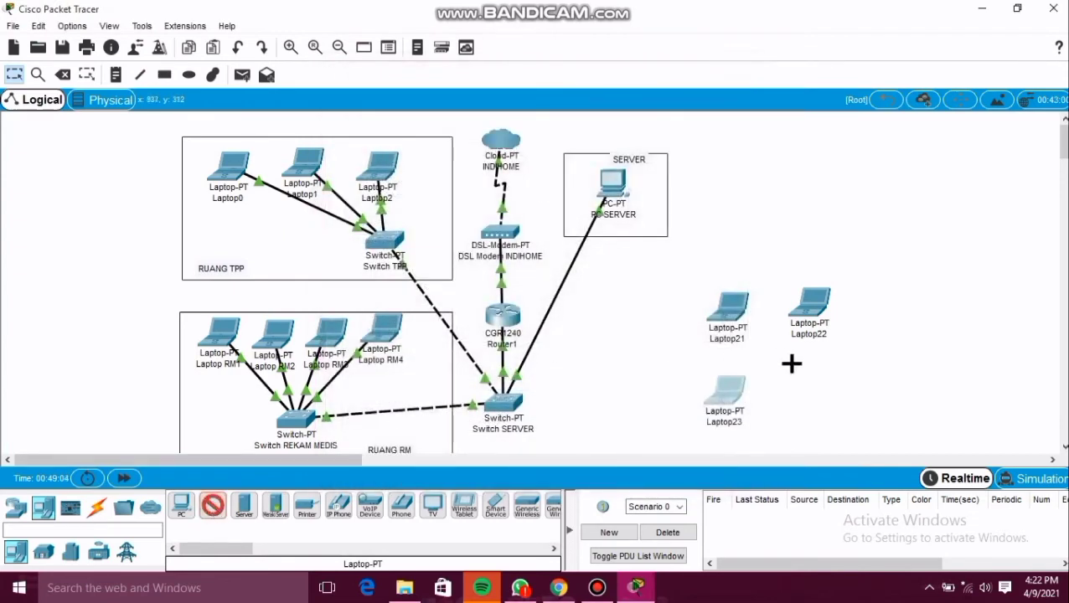
left_click(807, 399)
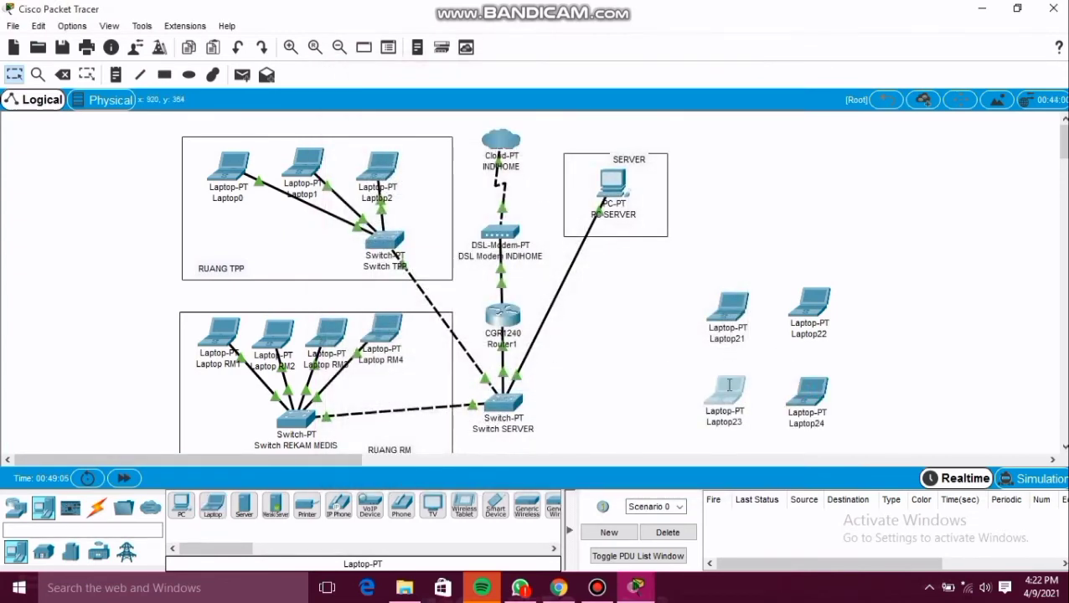
- Rename the upper-left laptop of the new group as POLI UMUM
left_click(745, 338)
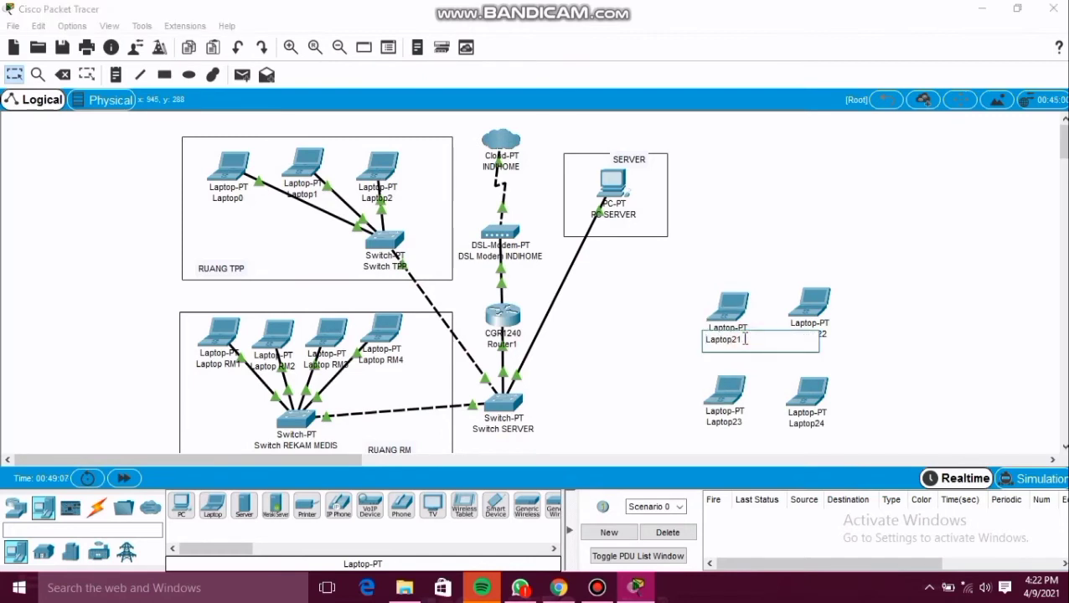
double_click(737, 339)
key("BackSpace")
type("POLI UMUM")
left_click(848, 347)
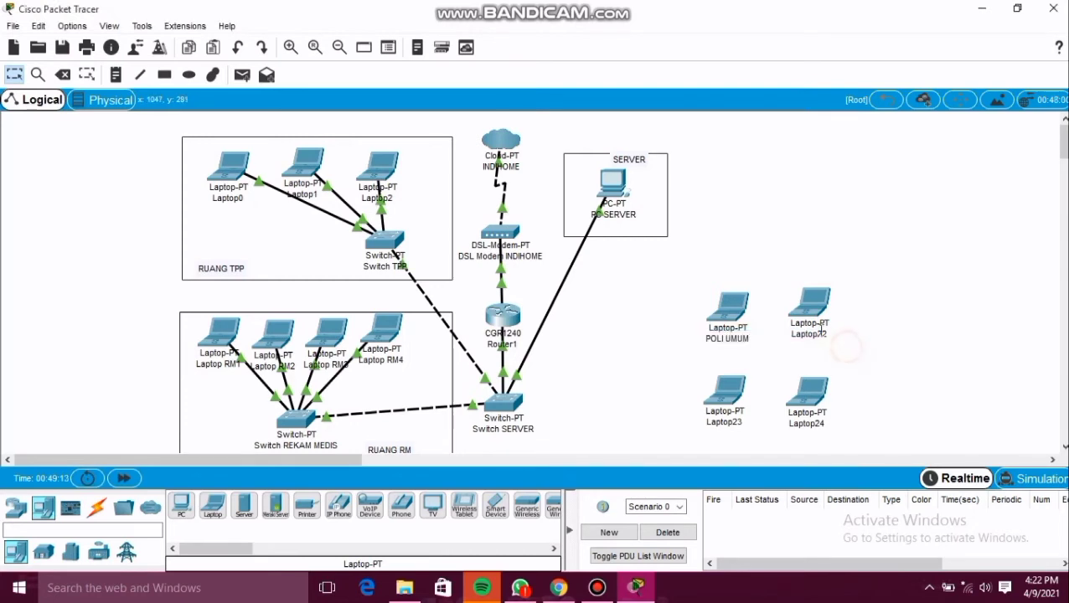
- Rename the upper-right new laptop as POLI GIGI and the lower-left one as POLI GIZI
left_click(831, 337)
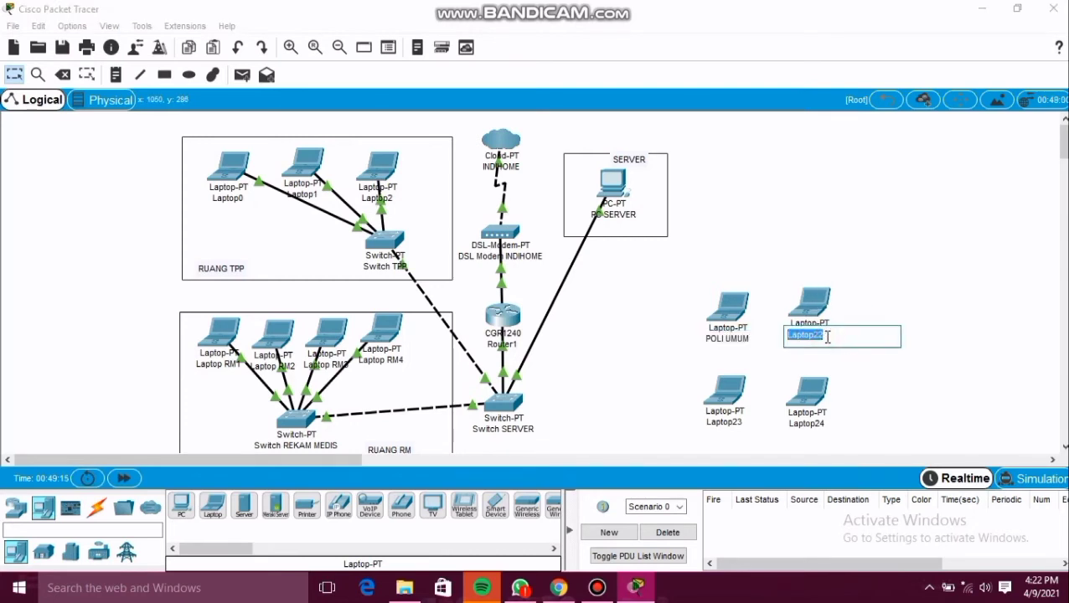
key("BackSpace")
left_click(741, 422)
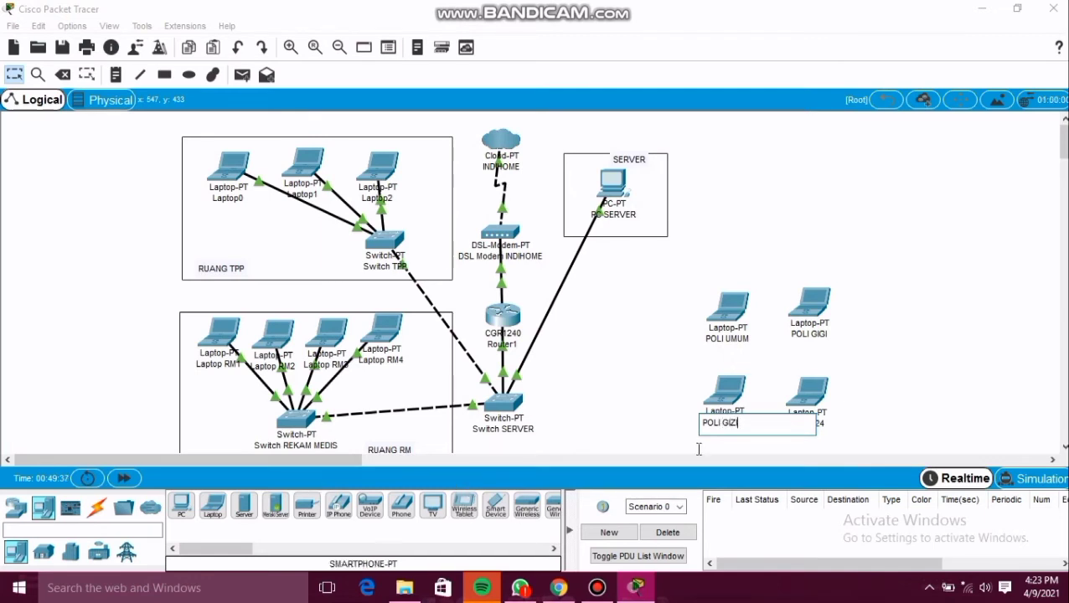
left_click(862, 429)
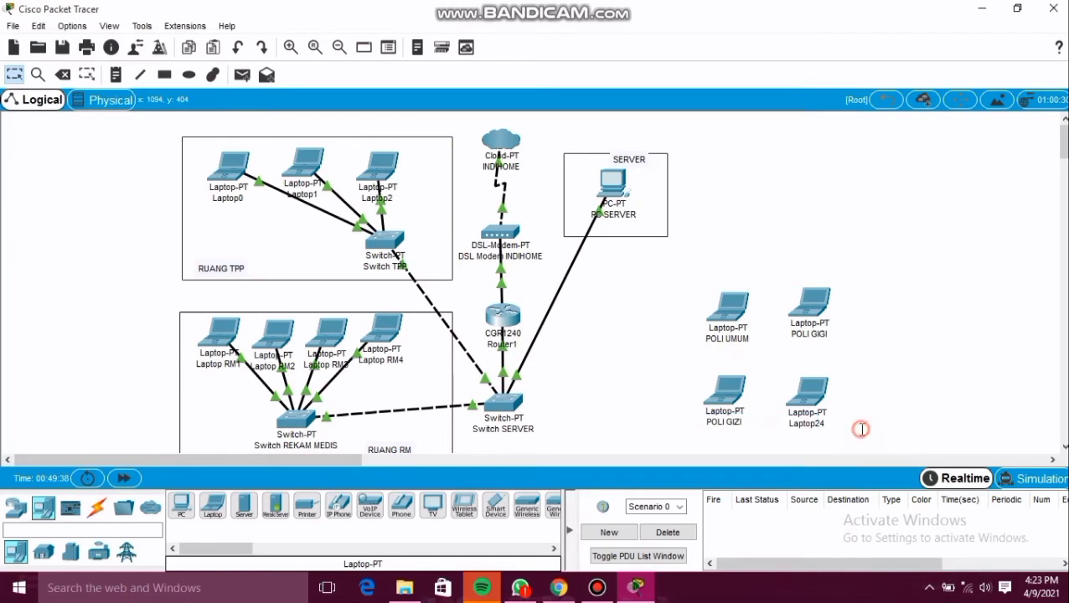
- Rename the lower-right laptop of the new group as POLI KIA/KB
left_click(811, 423)
key("BackSpace")
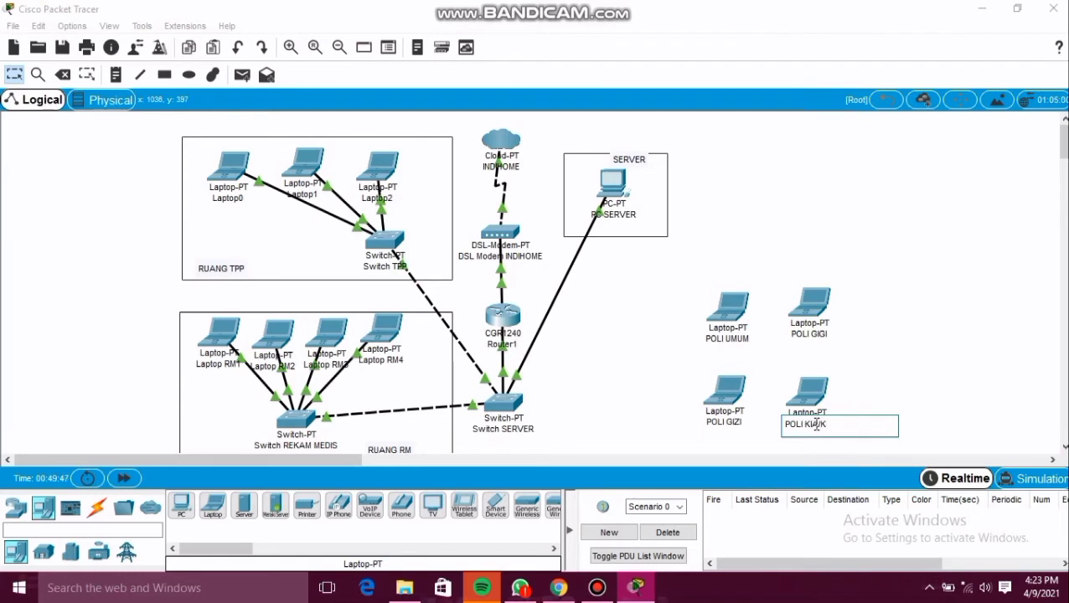
left_click(885, 352)
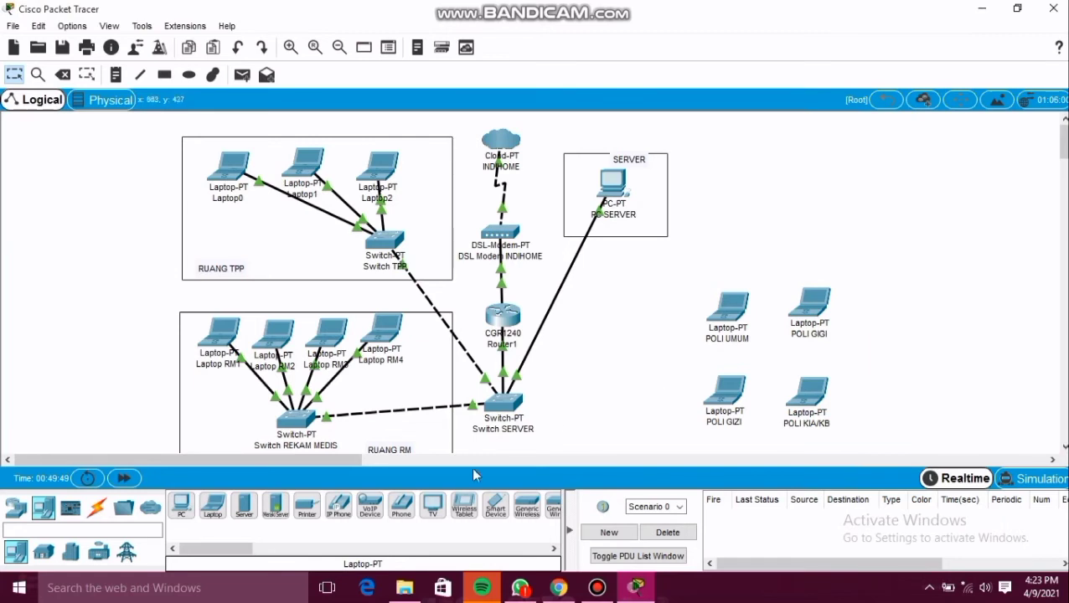
- Place a PT-Switch between Switch SERVER and the four POLI laptops
left_click(98, 509)
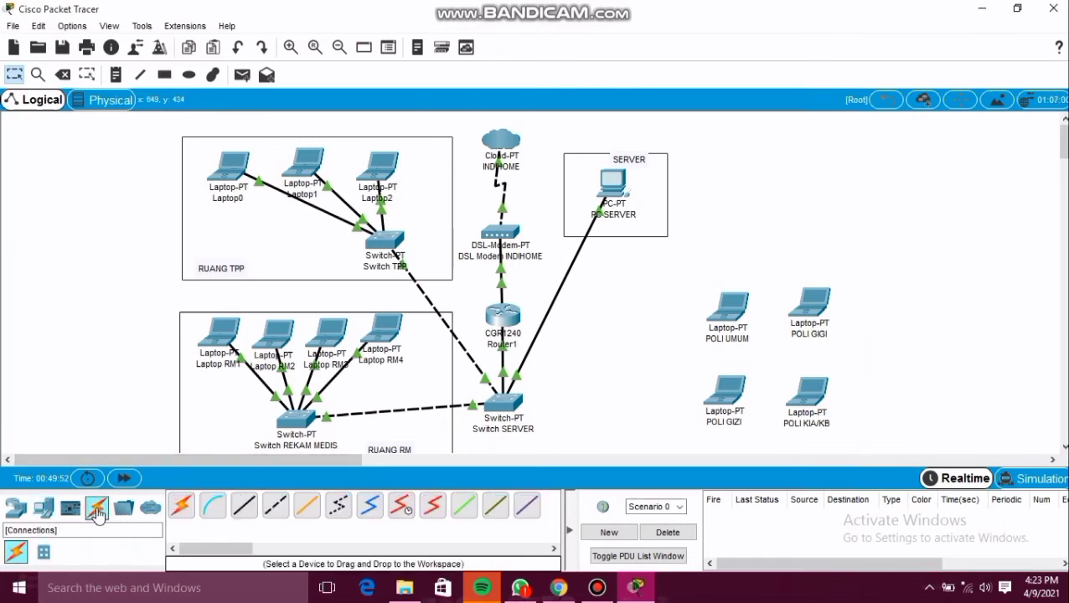
left_click(15, 511)
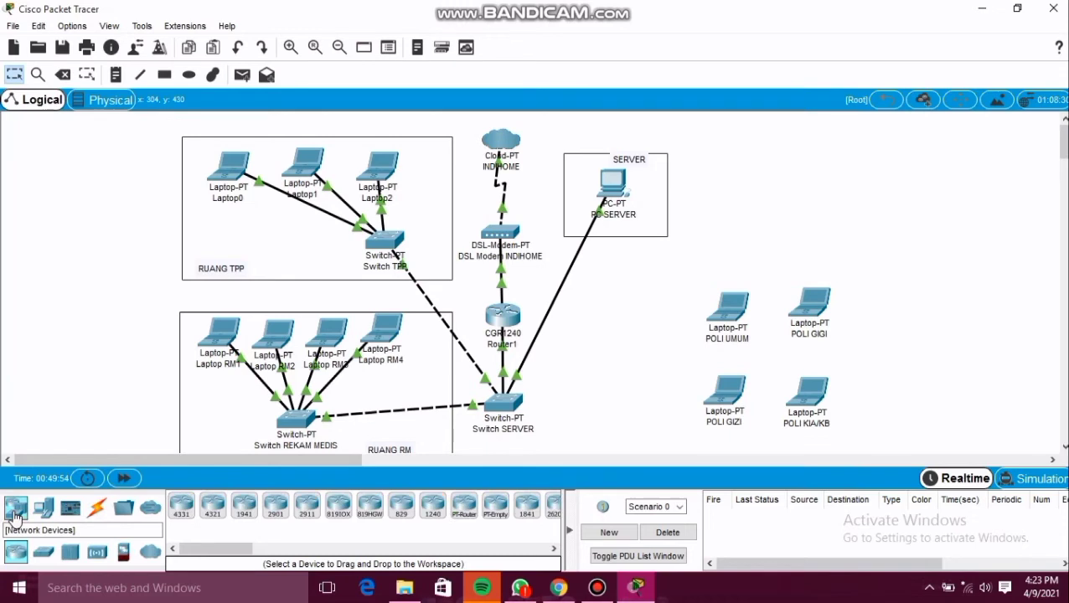
left_click(43, 551)
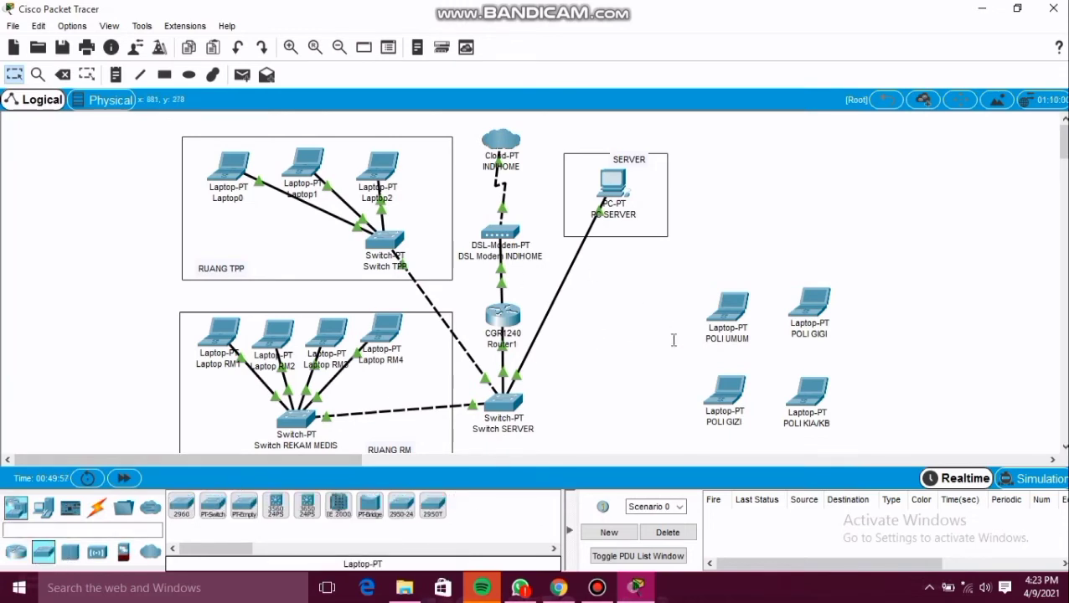
left_click(213, 505)
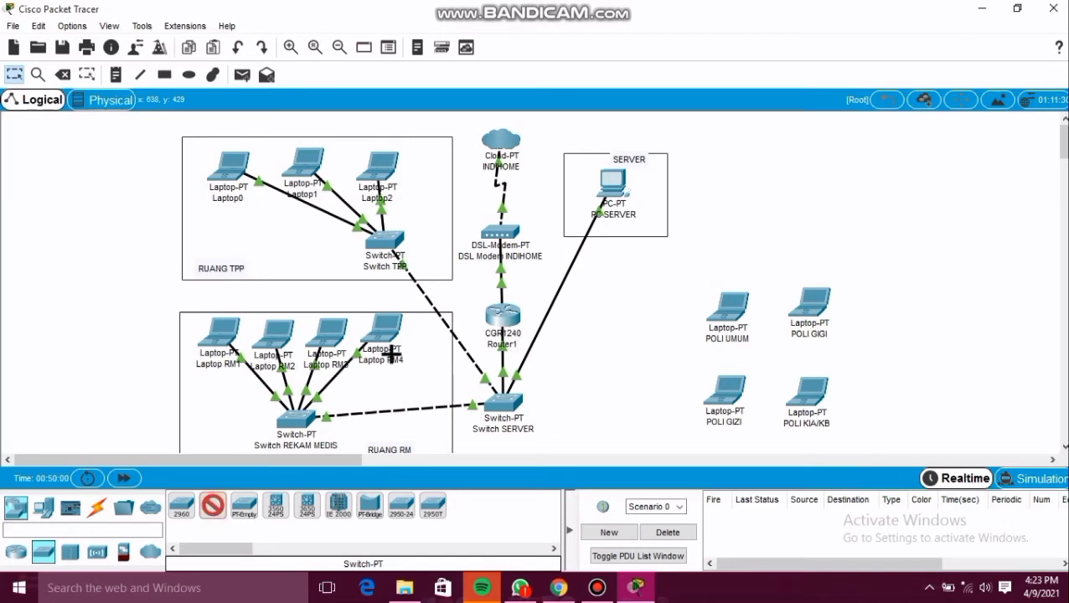
left_click(644, 352)
- Rename the new switch beside the POLI laptops as POLIKLINIK
left_click(660, 383)
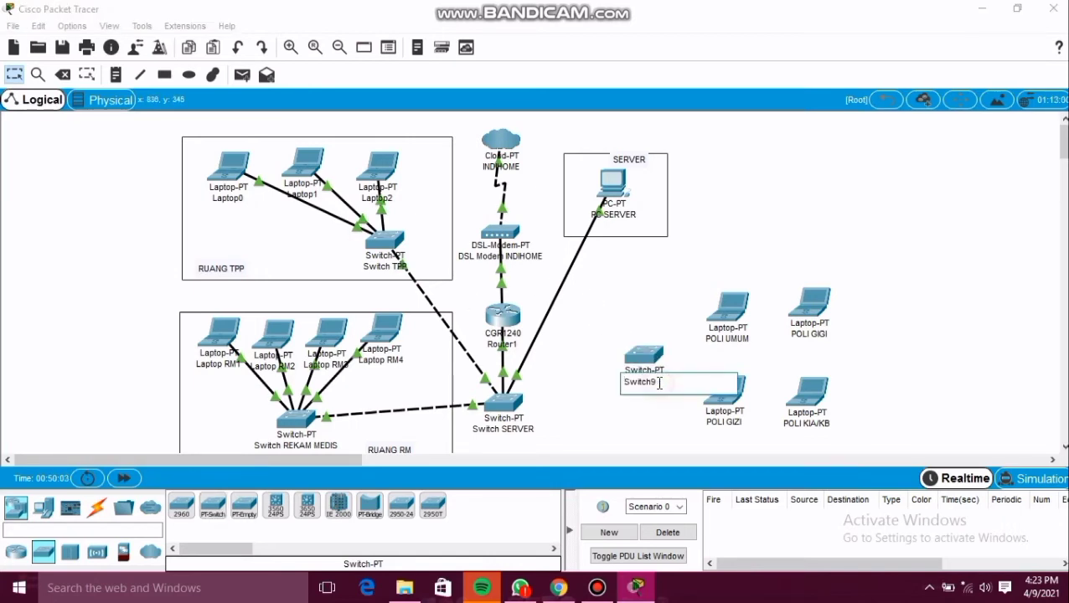
key("BackSpace")
type("POLIKLINIK")
left_click(634, 406)
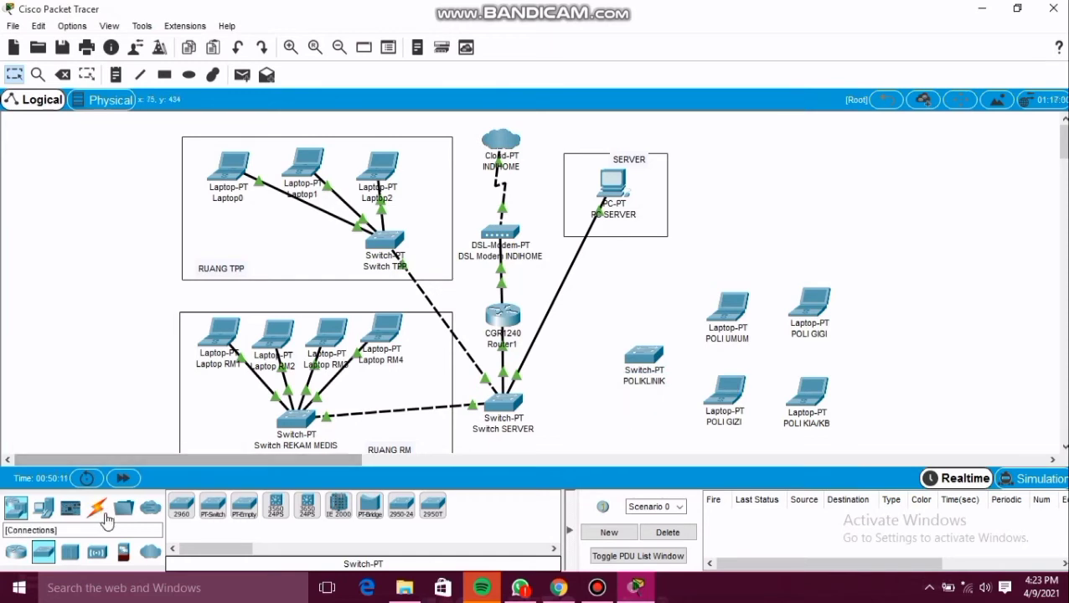
- Connect FastEthernet0 on laptop POLI UMUM to FastEthernet0/1 on switch POLIKLINIK with a copper straight-through cable
left_click(98, 508)
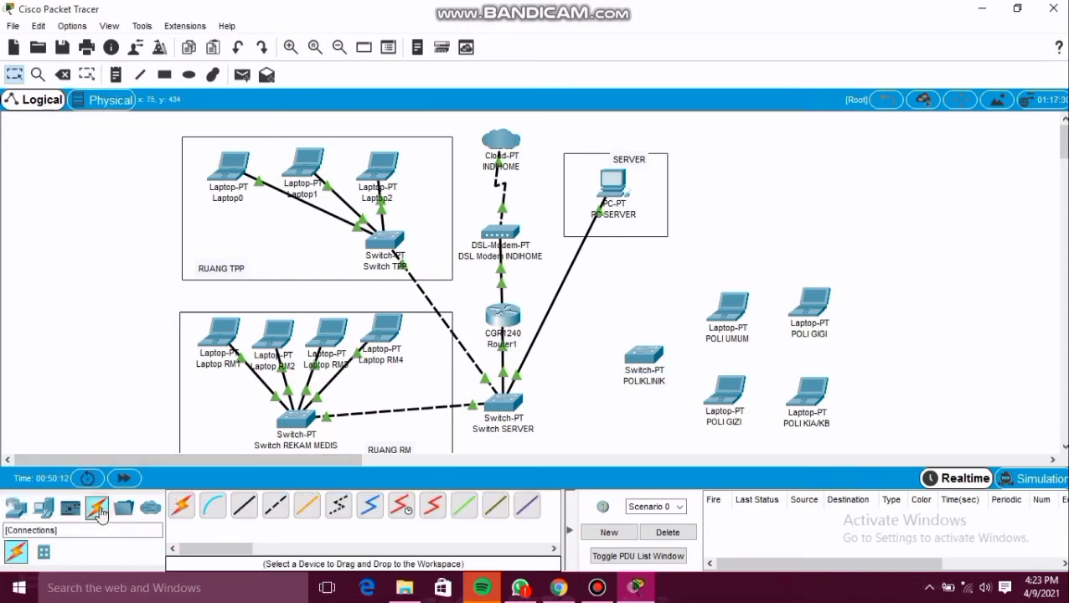
left_click(244, 506)
left_click(726, 312)
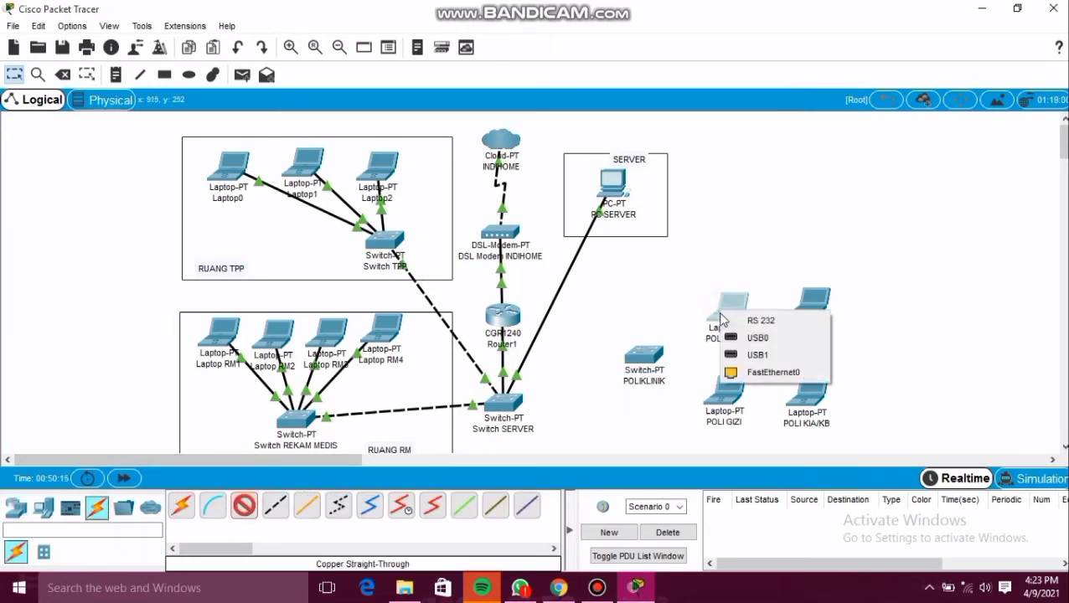
left_click(750, 373)
left_click(644, 360)
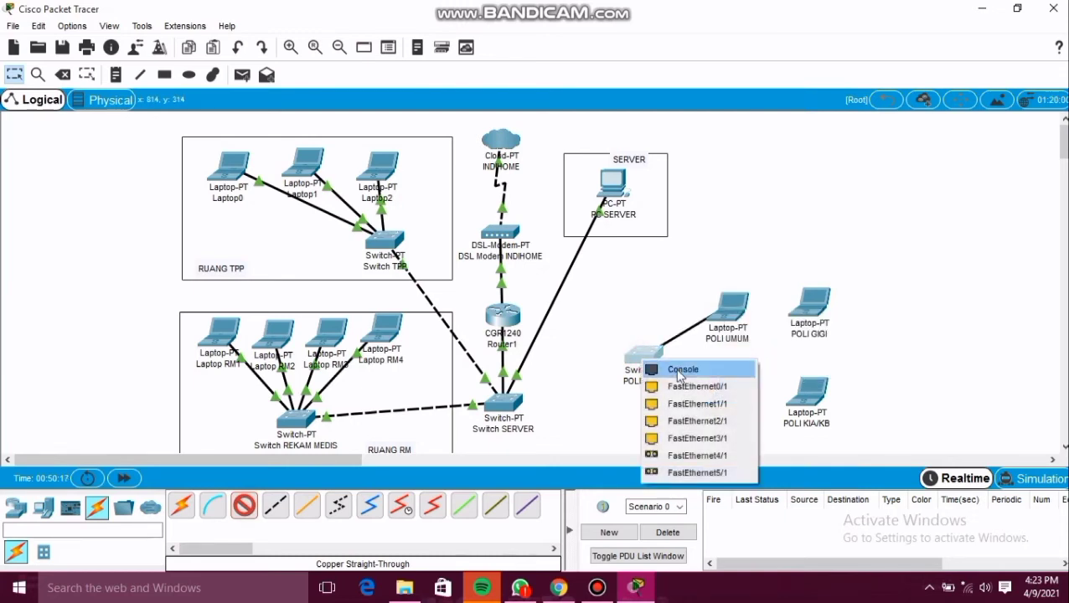
left_click(683, 387)
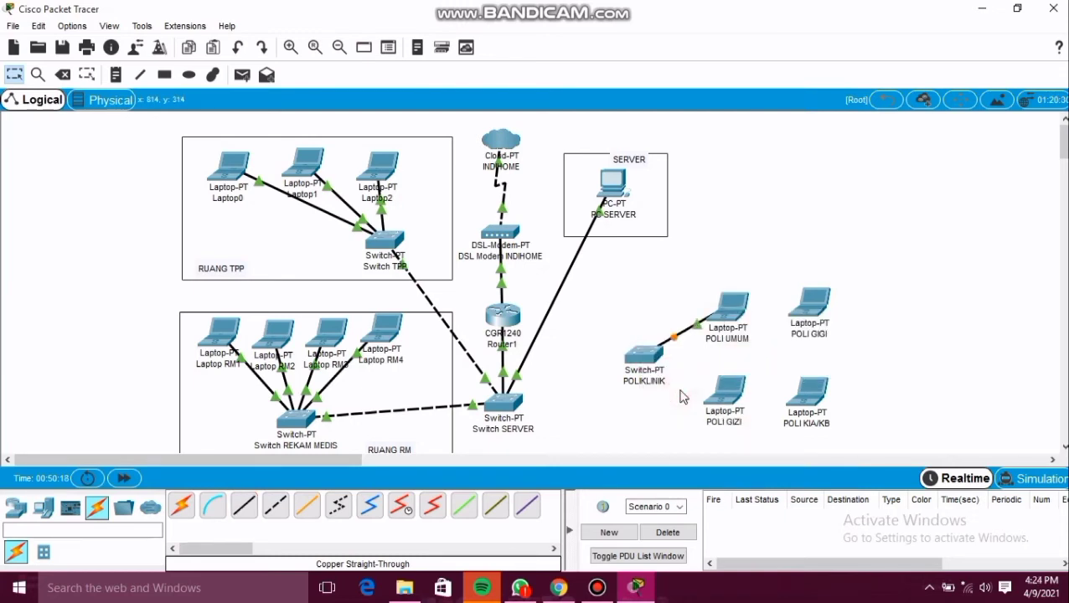
- Connect FastEthernet0 on laptop POLI GIZI to a free FastEthernet port on switch POLIKLINIK with a copper straight-through cable
left_click(244, 505)
left_click(731, 392)
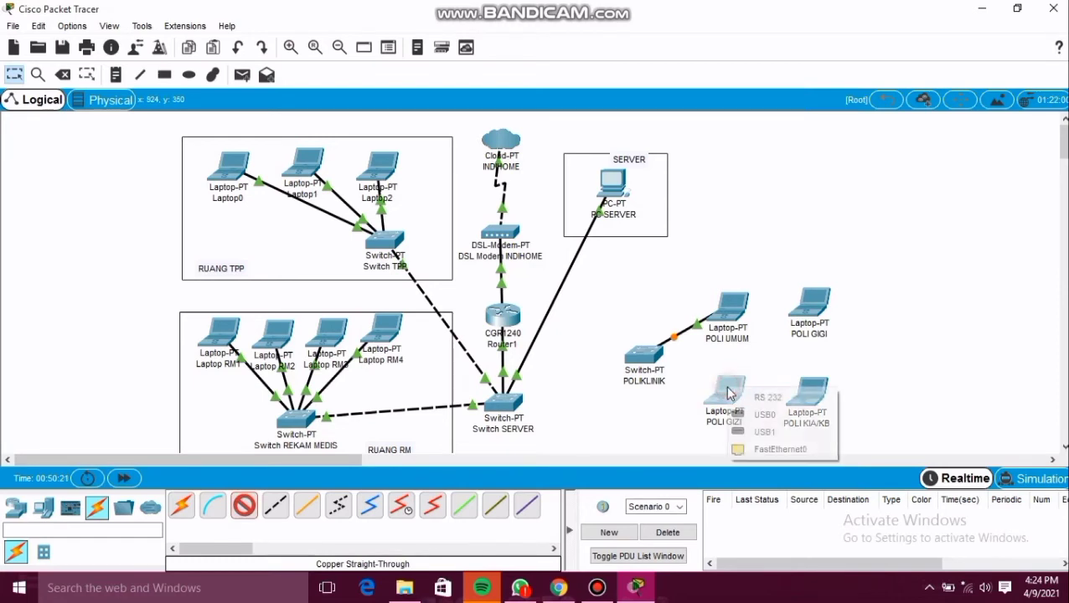
left_click(748, 449)
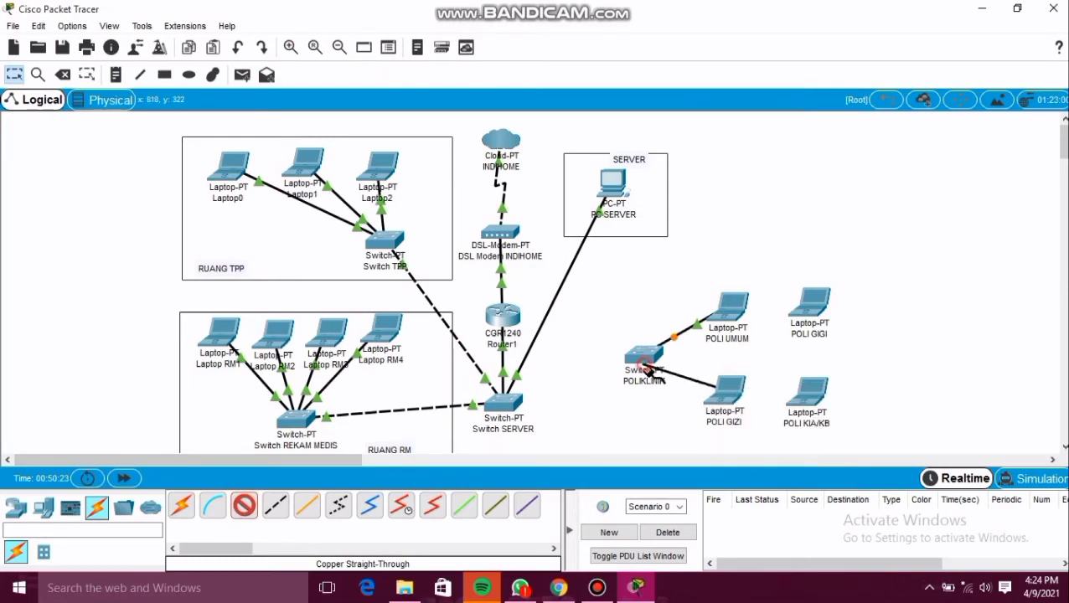
left_click(646, 367)
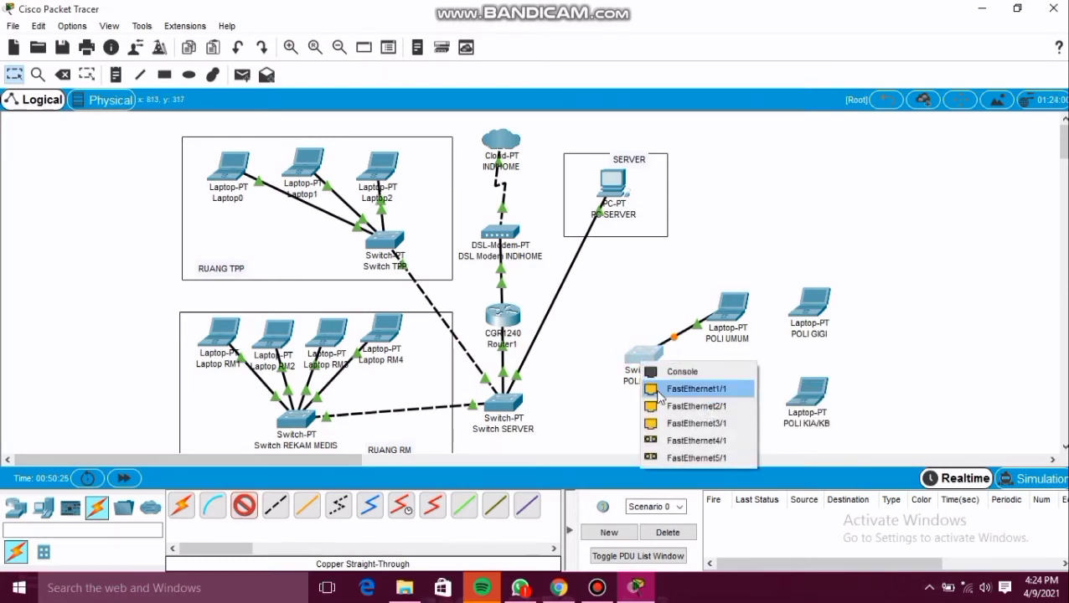
left_click(659, 407)
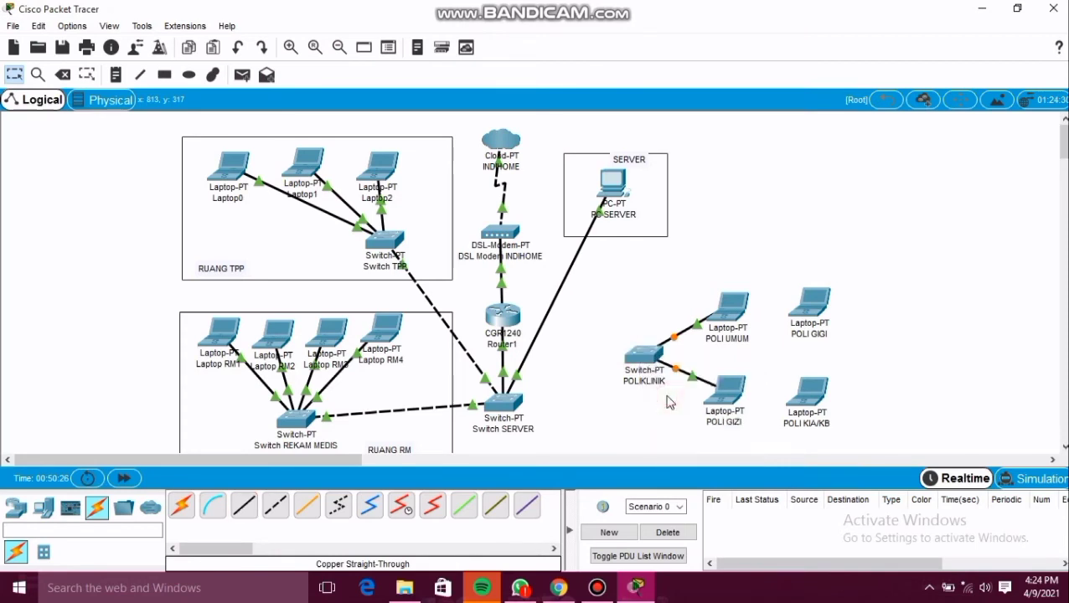
- Connect laptop POLI GIGI to a free FastEthernet port on switch POLIKLINIK with a copper straight-through cable
left_click(242, 513)
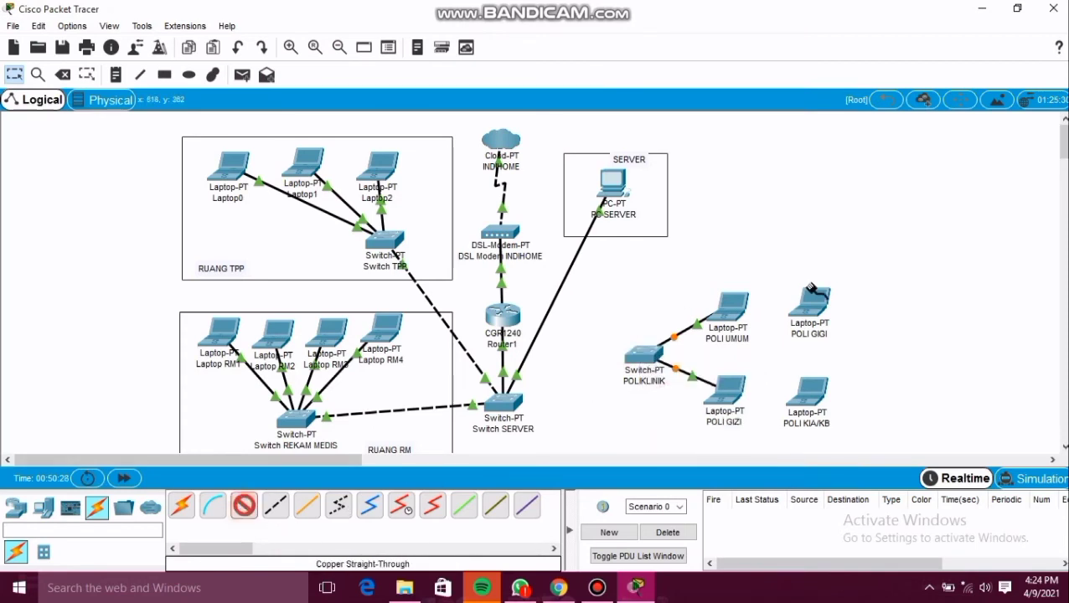
left_click(791, 326)
left_click(854, 377)
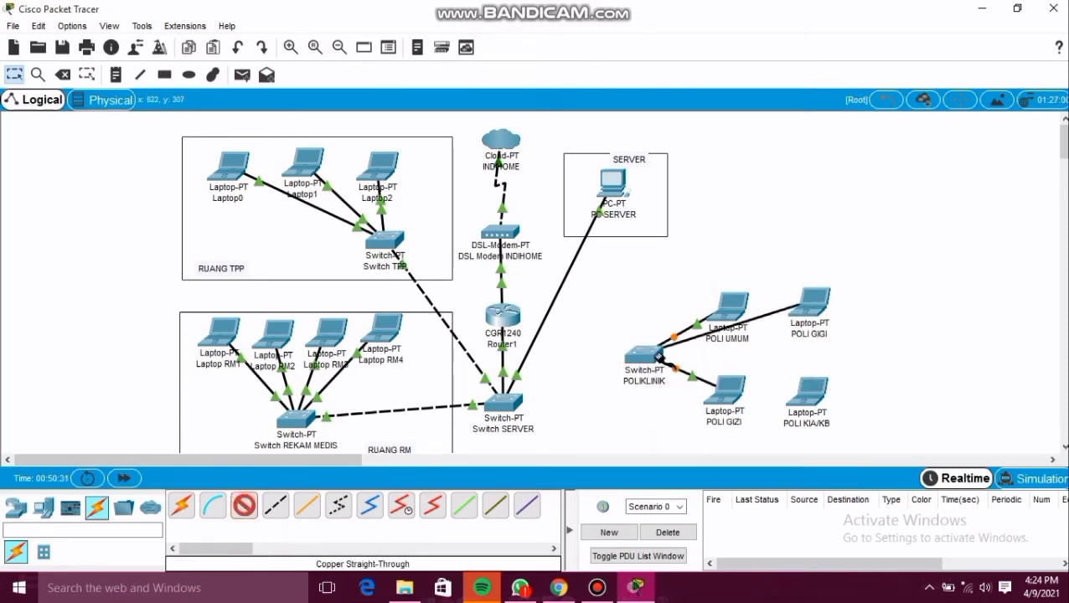
left_click(655, 352)
left_click(692, 379)
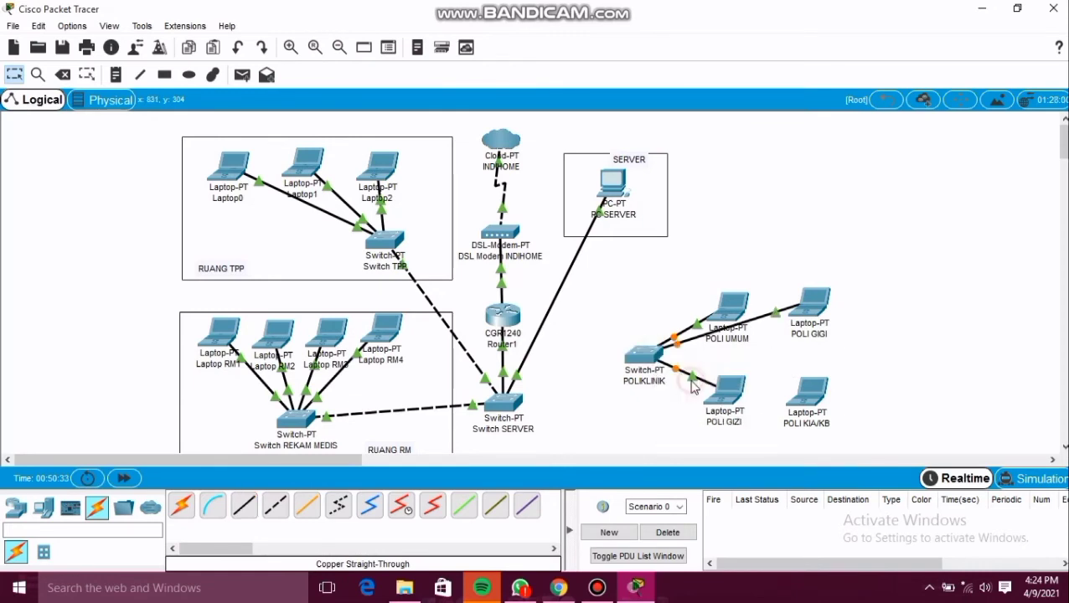
- Connect FastEthernet0 on laptop POLI KIA/KB to FastEthernet3/1 on switch POLIKLINIK with a copper straight-through cable
left_click(244, 503)
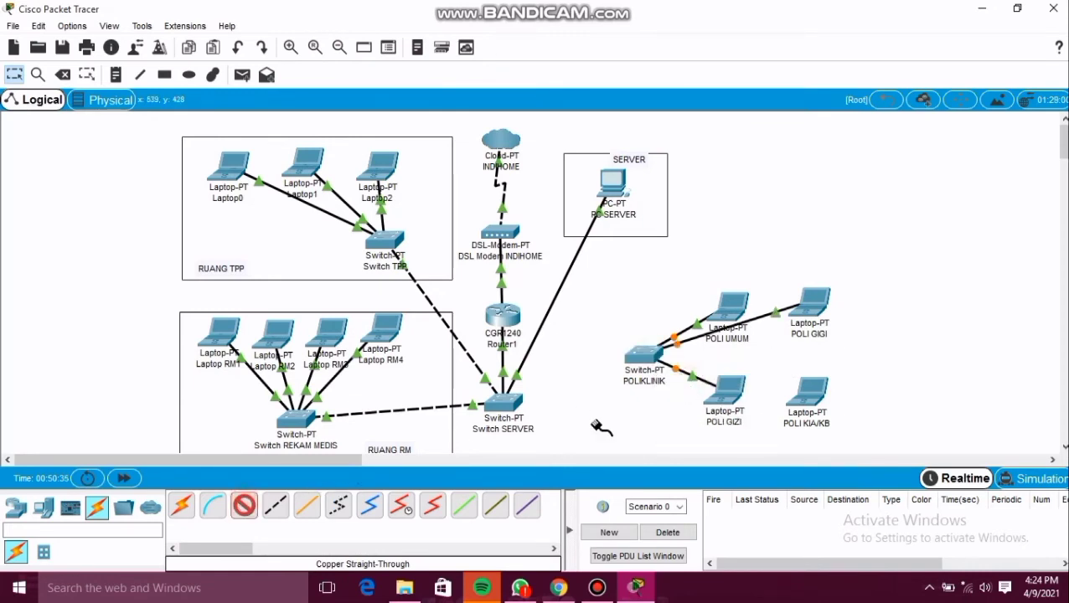
left_click(807, 394)
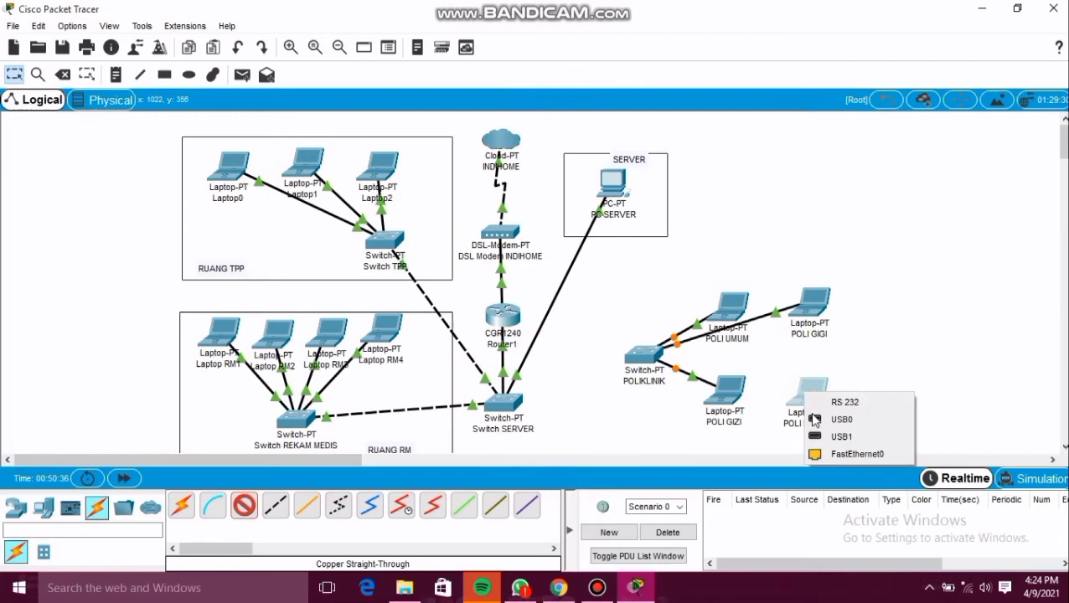
left_click(846, 453)
left_click(650, 359)
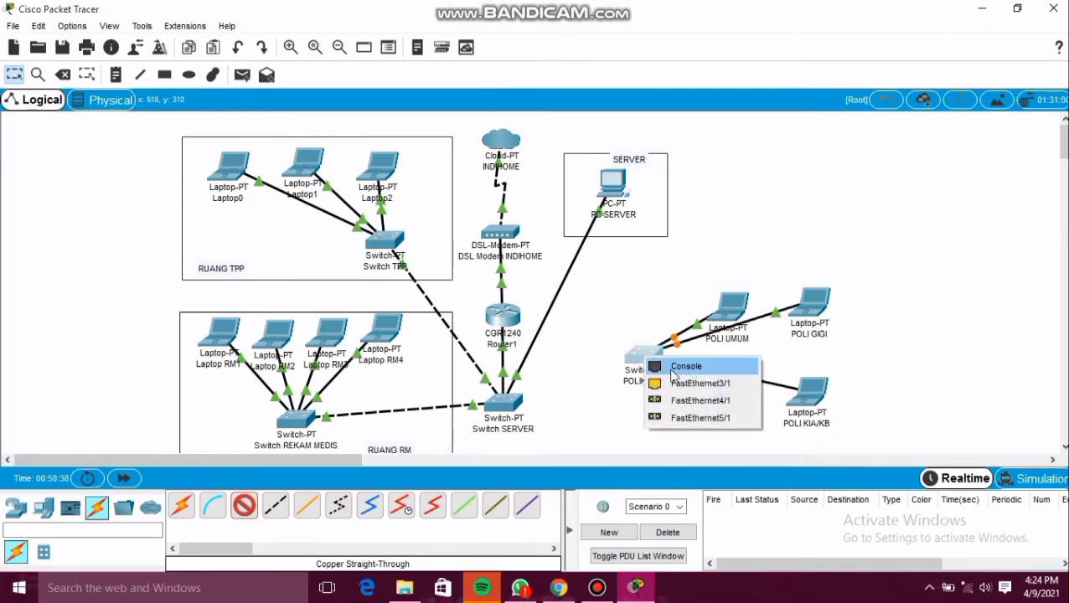
left_click(675, 384)
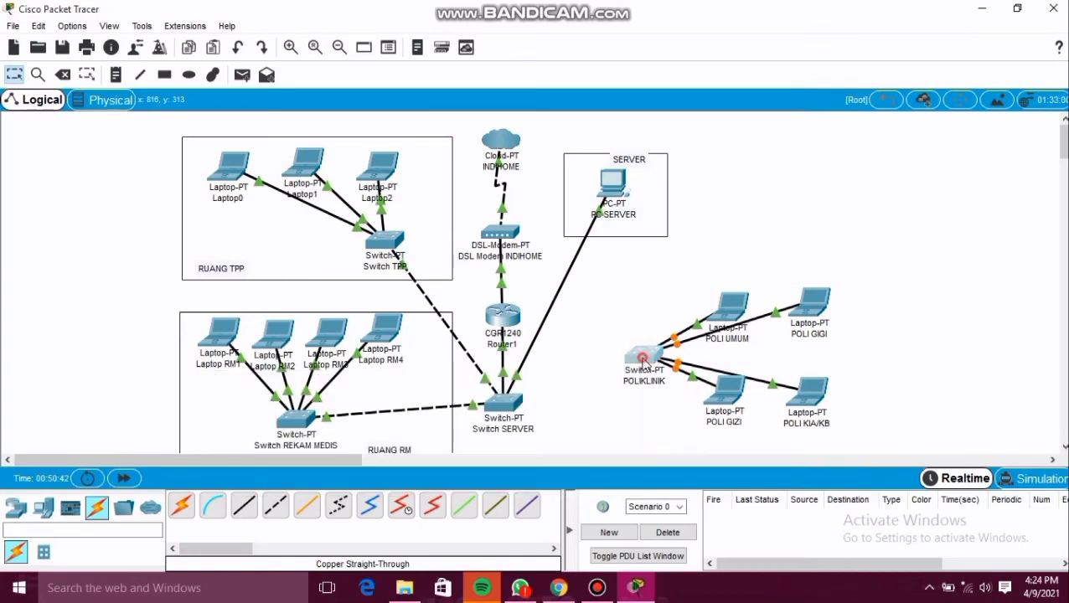
- Power off switch POLIKLINIK, install a PT-SWITCH-NM-1CE module in the empty slot beside the fiber ports, and power it back on
left_click(644, 359)
left_click_drag(646, 306, 707, 309)
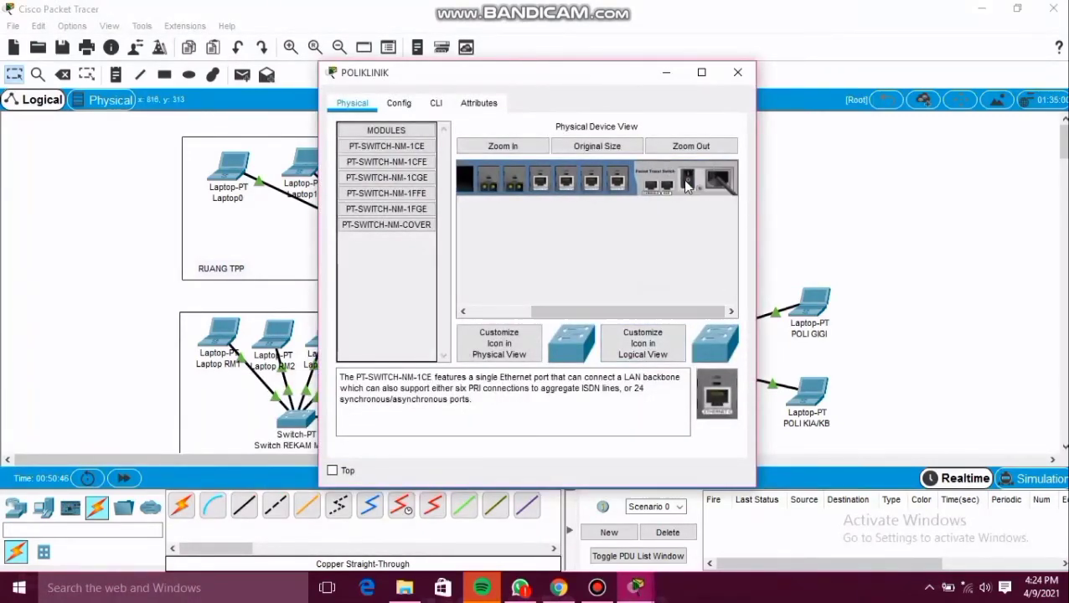
left_click(687, 179)
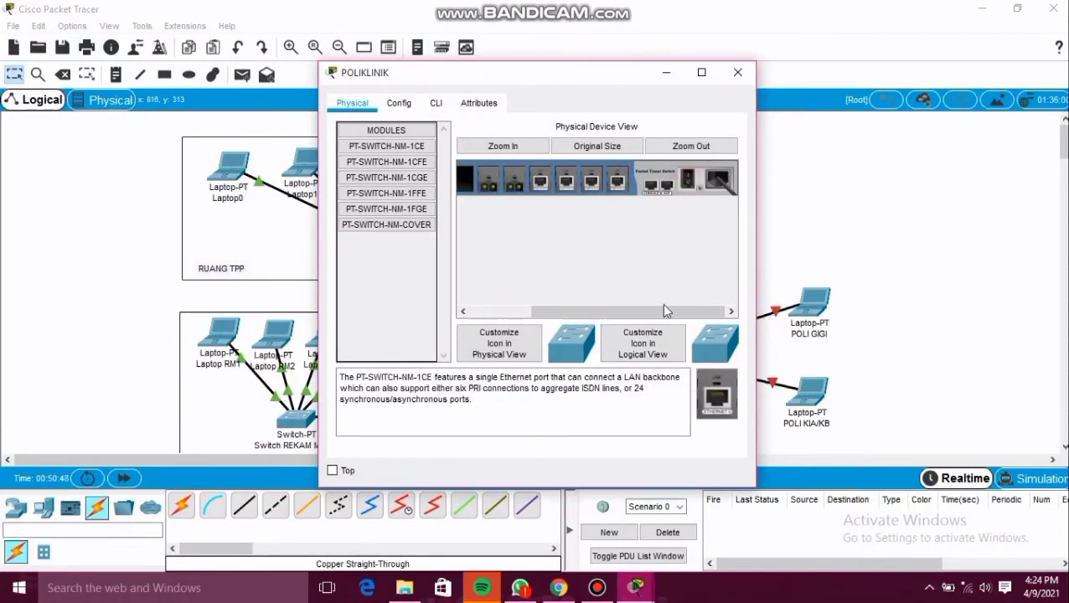
left_click_drag(666, 312, 605, 311)
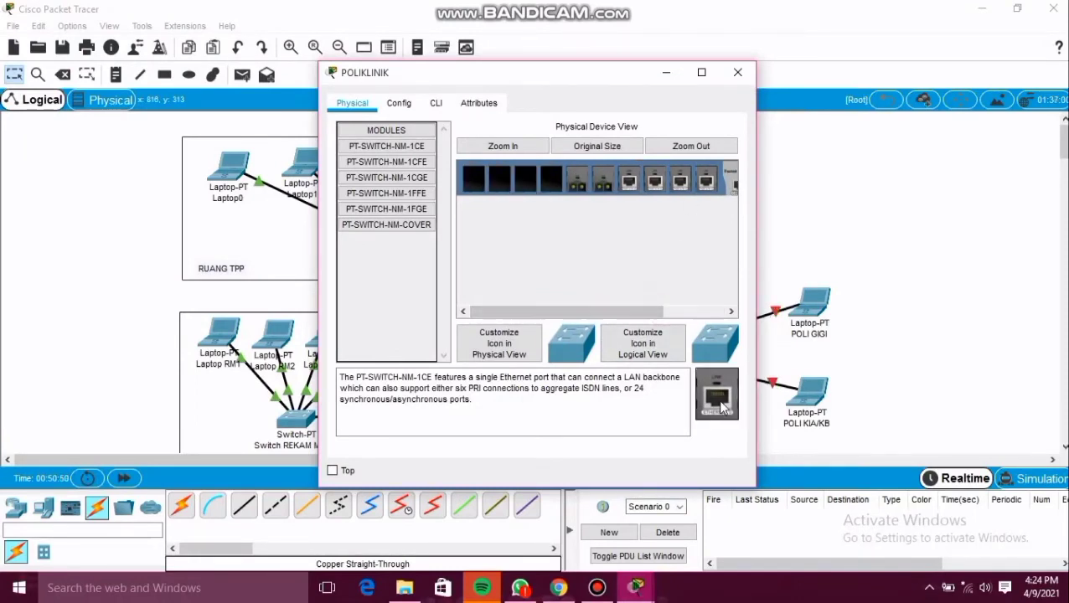
left_click_drag(717, 394, 549, 177)
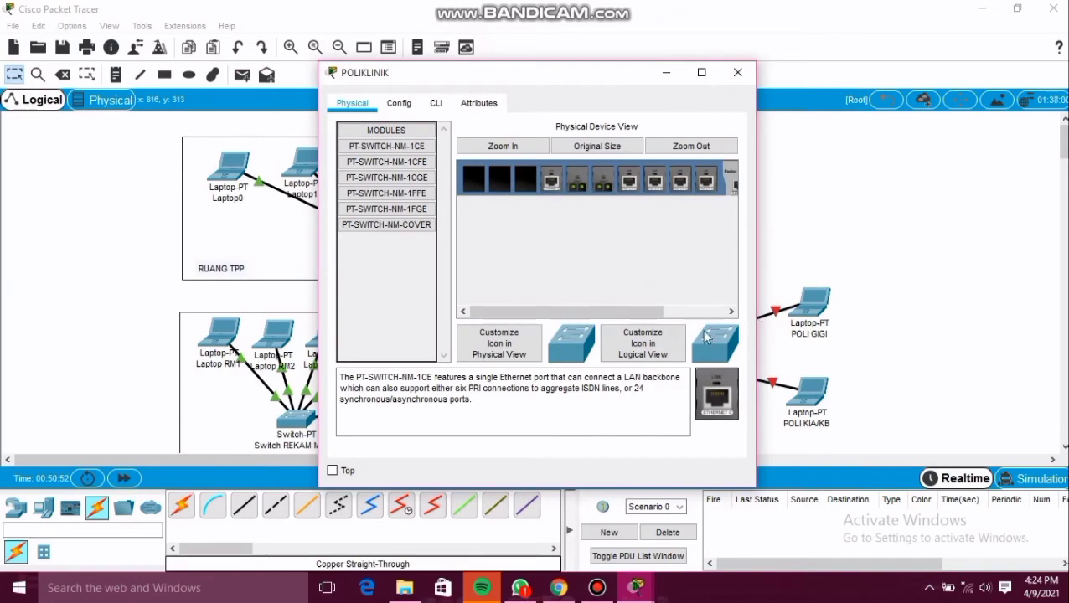
left_click_drag(656, 311, 752, 301)
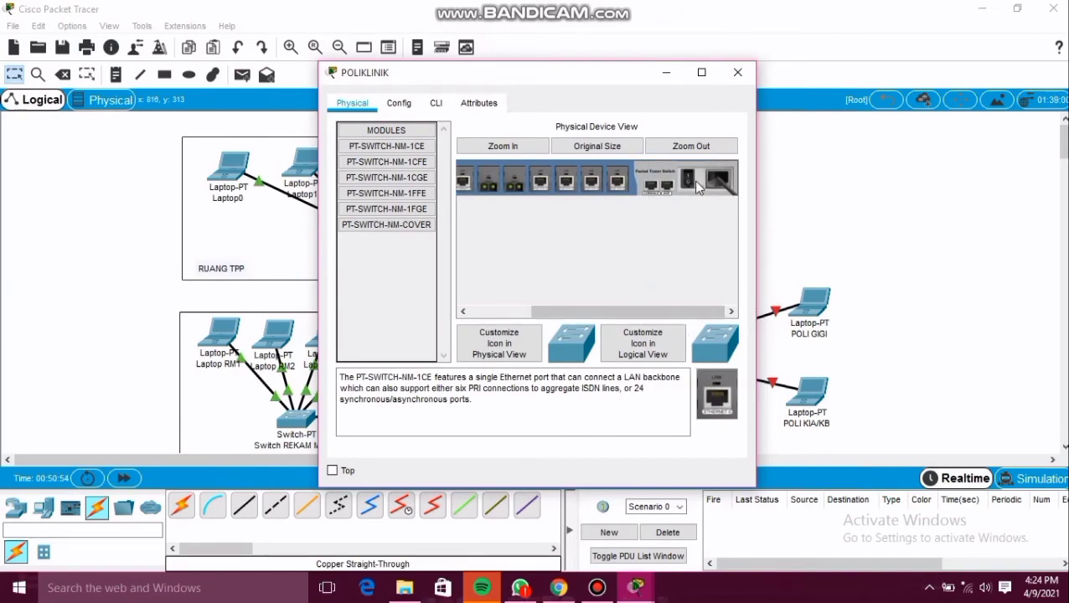
left_click(738, 72)
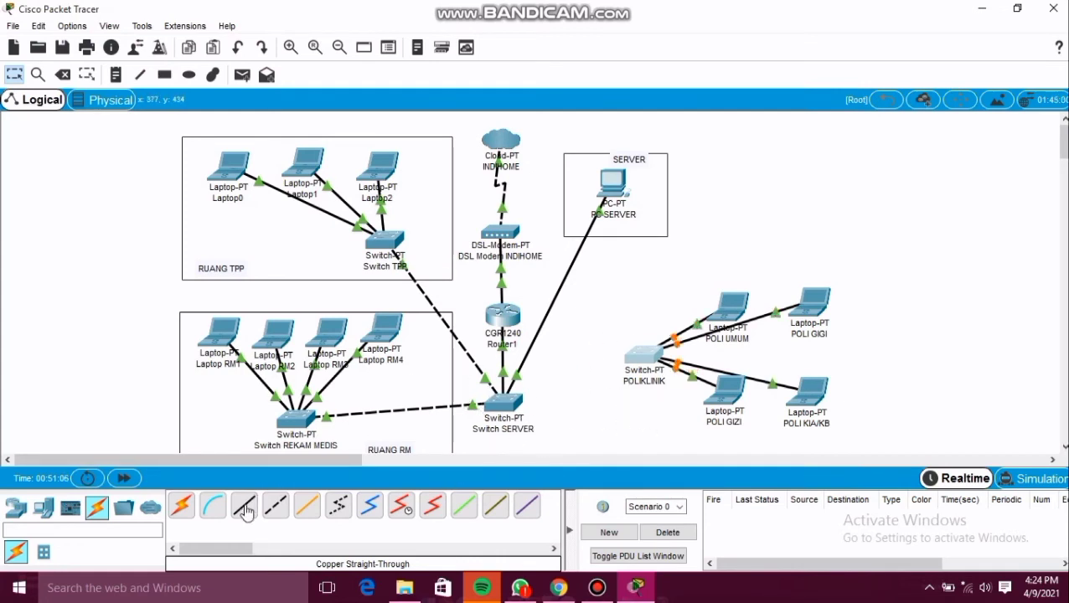
- Connect Ethernet6/1 on switch POLIKLINIK to Ethernet6/1 on Switch SERVER with a copper cross-over cable
left_click(276, 505)
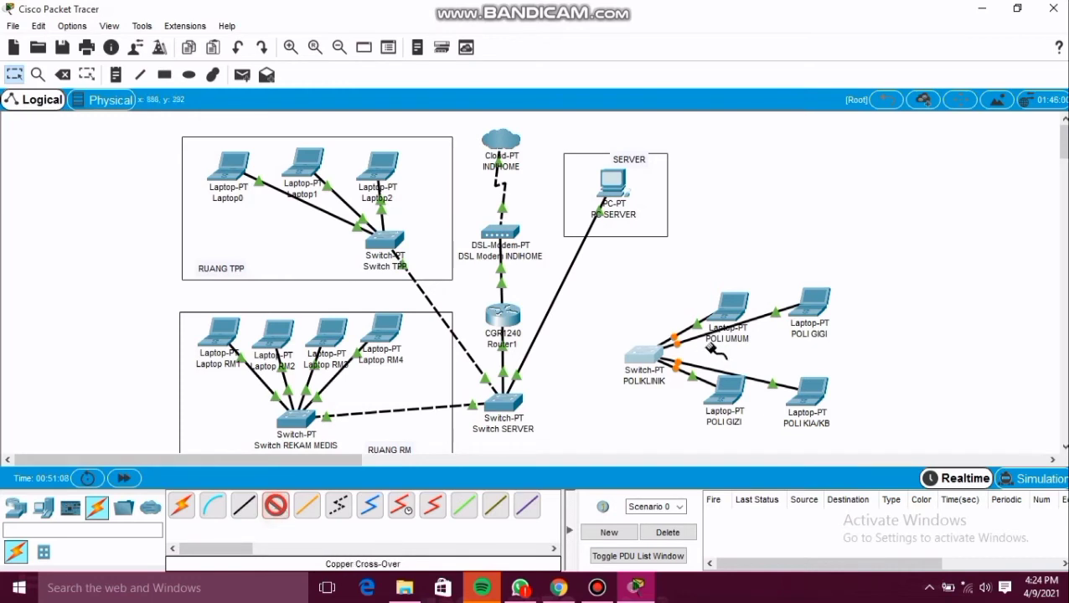
left_click(636, 355)
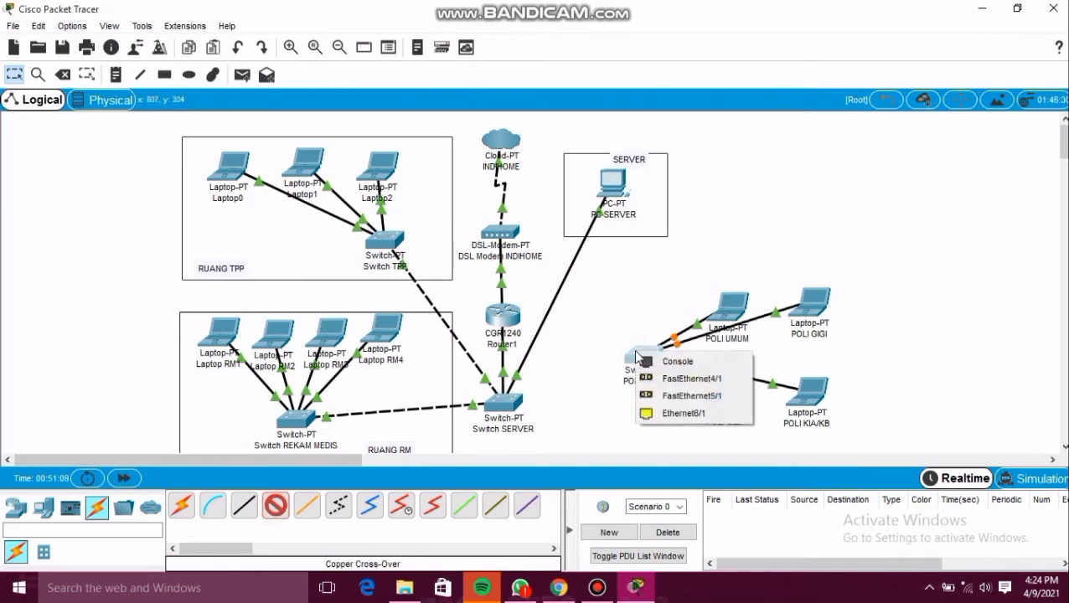
left_click(660, 414)
left_click(503, 405)
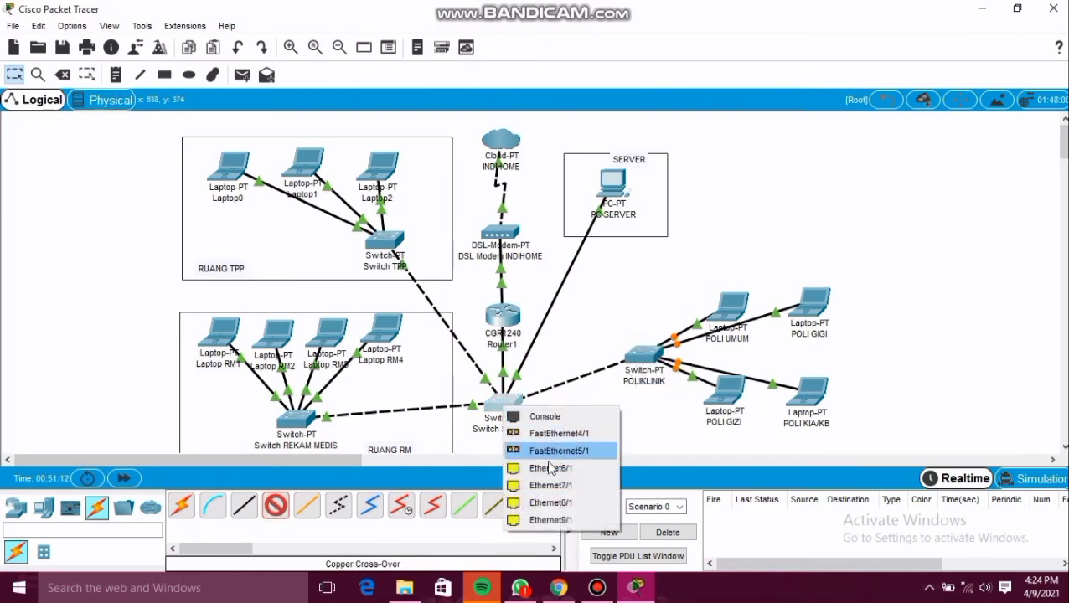
left_click(550, 467)
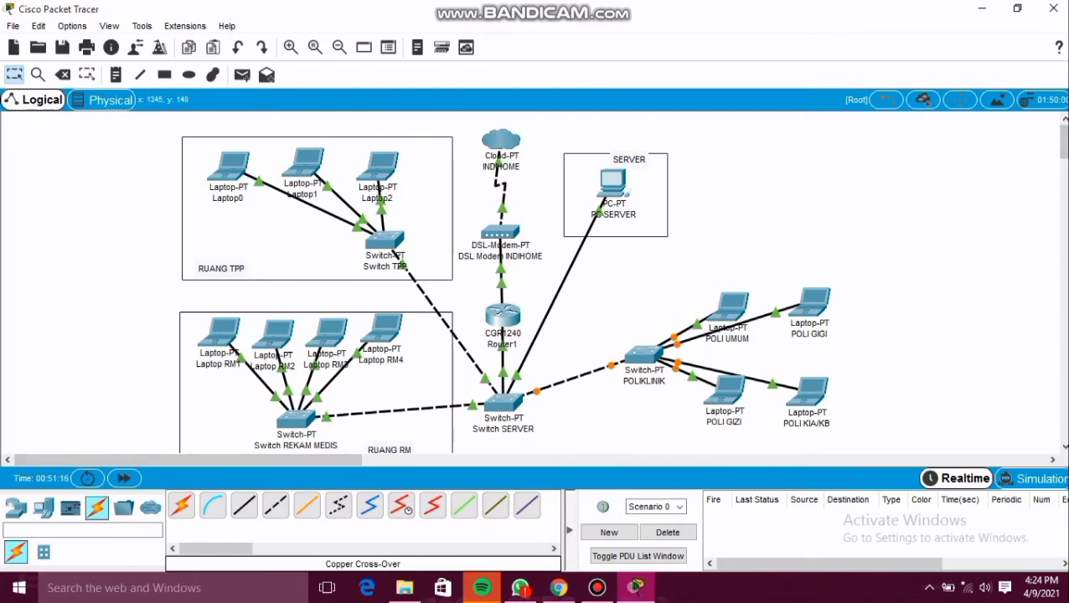
- Draw an unfilled outlined rectangle around switch POLIKLINIK and its four POLI laptops
left_click_drag(1064, 147, 1063, 154)
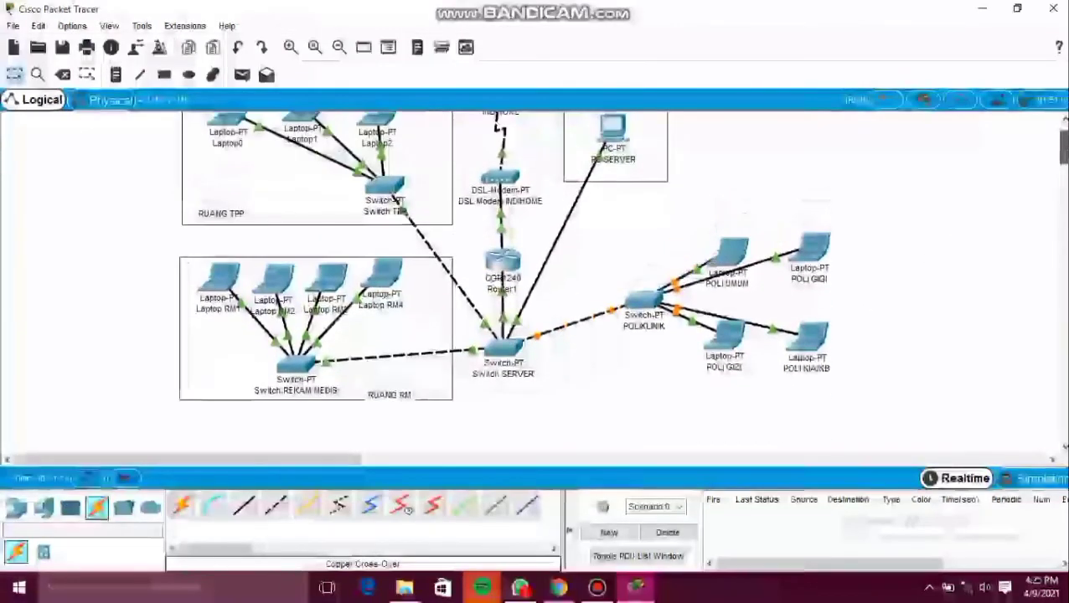
left_click(163, 76)
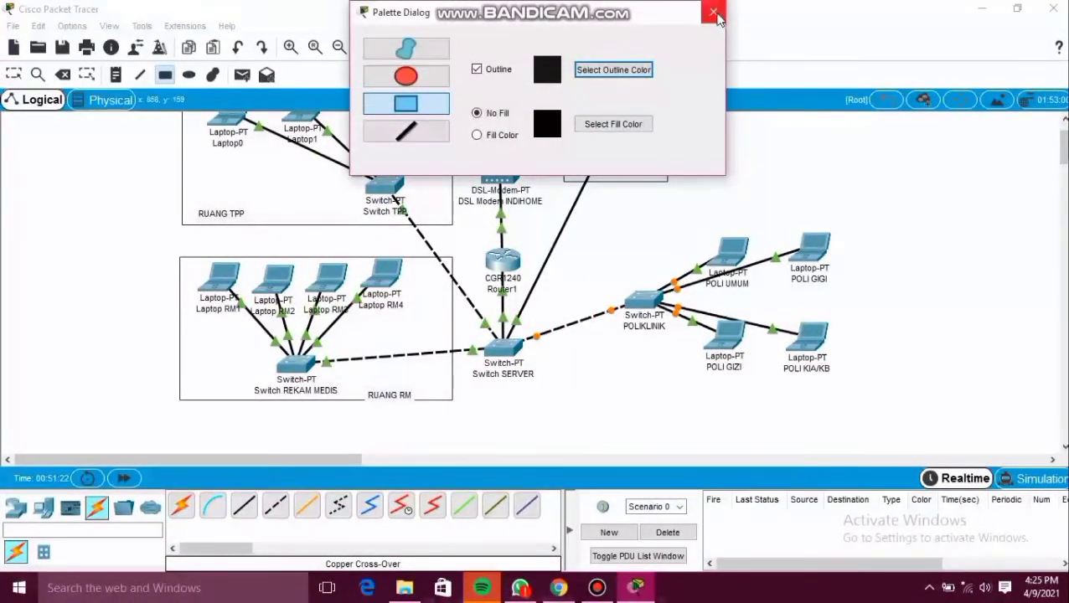
left_click(713, 14)
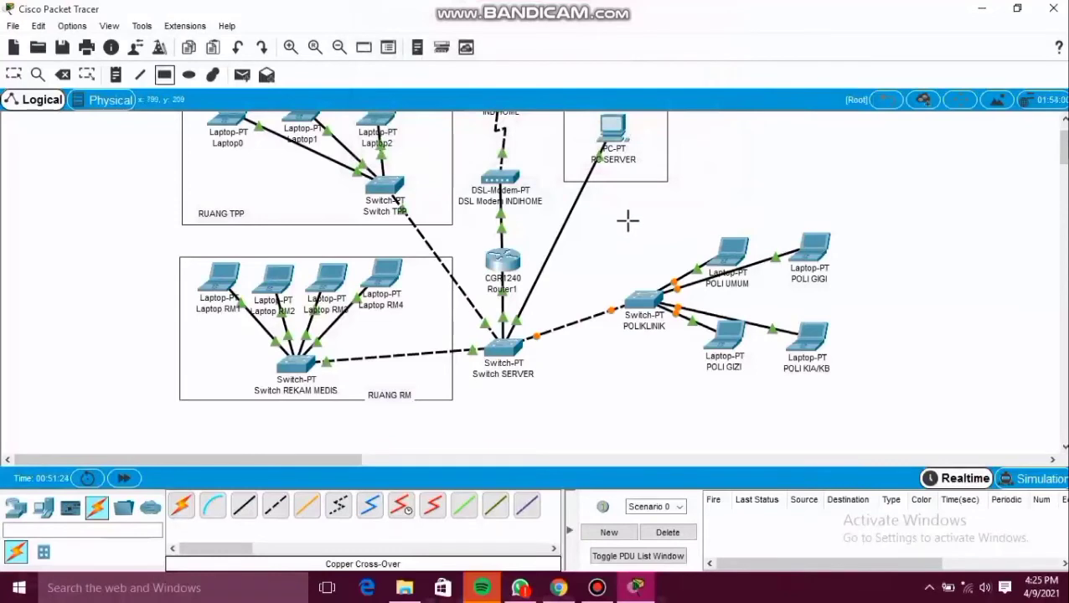
mouse_move(621, 220)
left_mouse_down()
mouse_move(630, 267)
mouse_move(665, 302)
mouse_move(885, 383)
left_mouse_up()
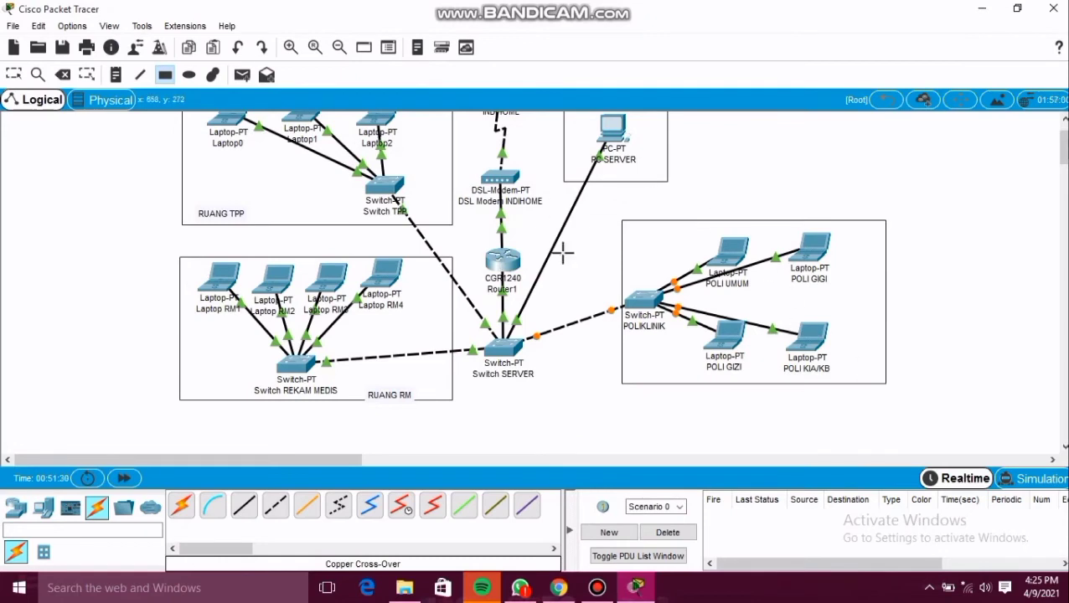
- Place a text note reading POLIKLINIK at the lower-right corner of the rectangle around the POLI laptops
left_click(116, 75)
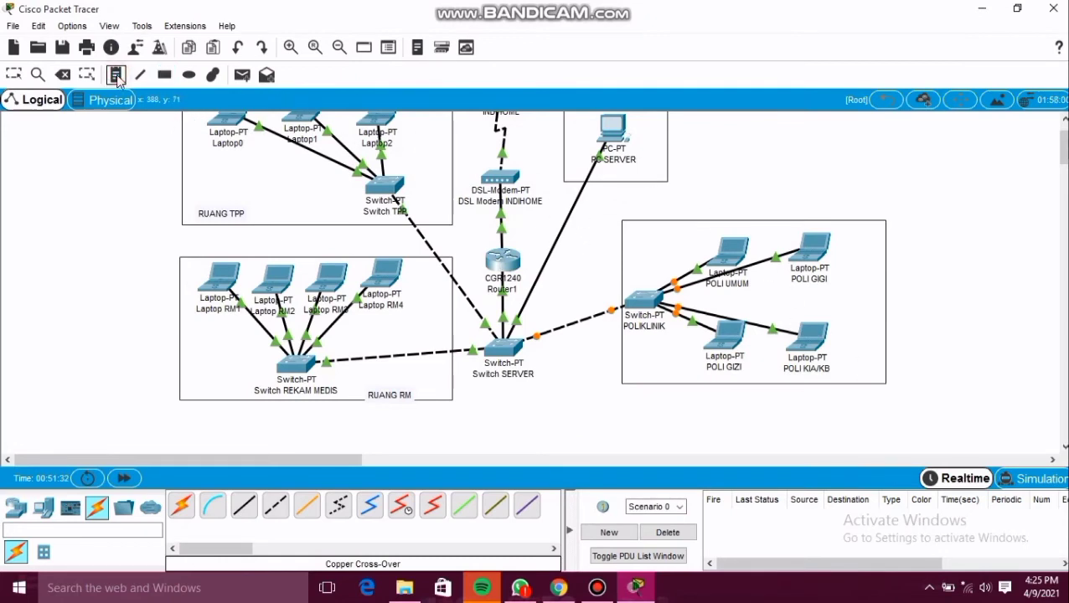
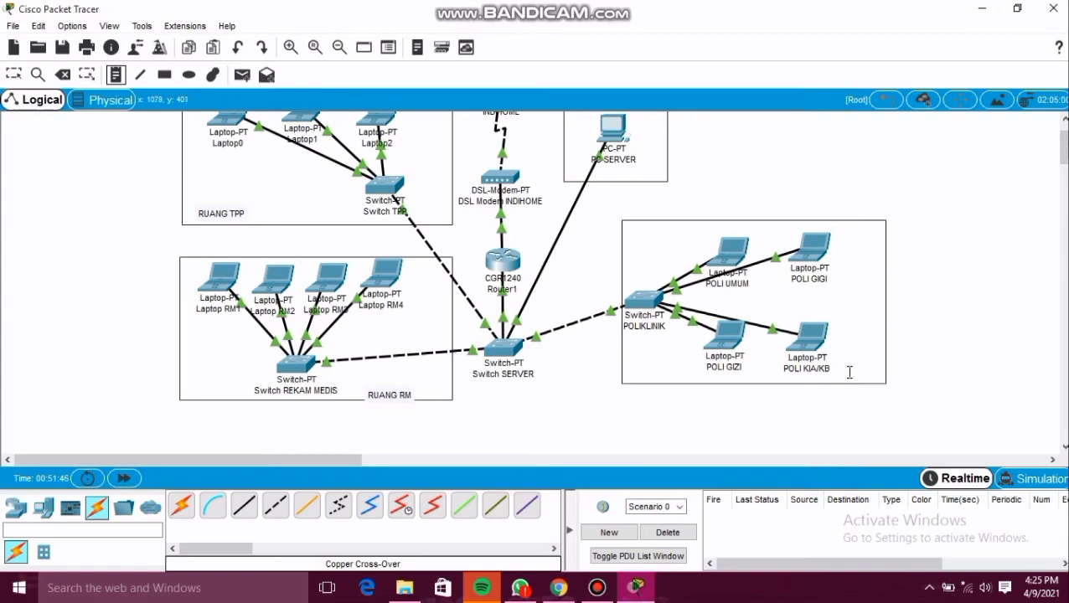
left_click(849, 372)
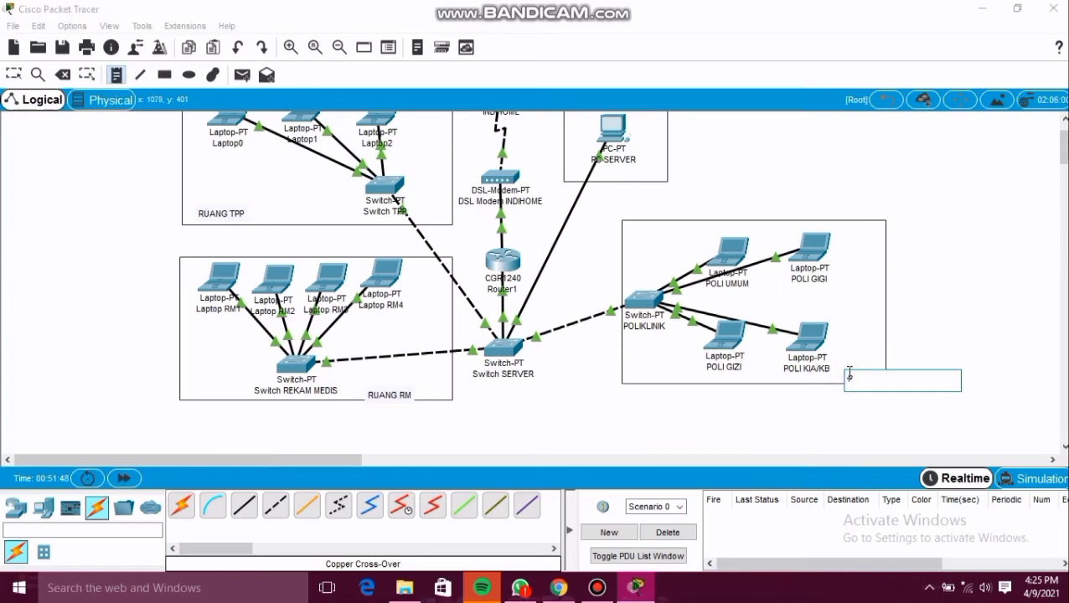
type("POLIKLINIK")
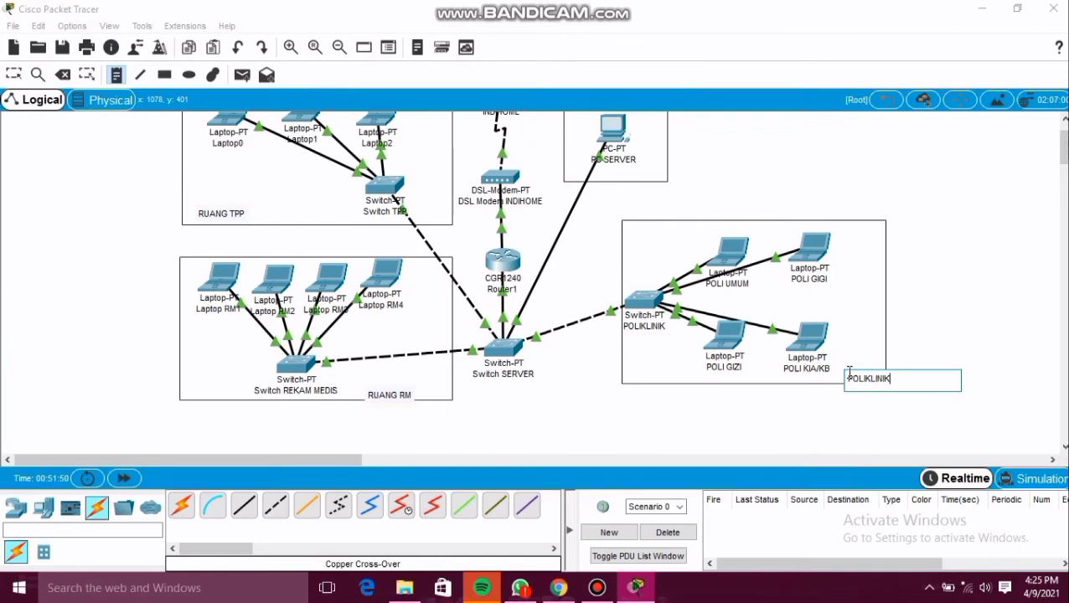
left_click(885, 425)
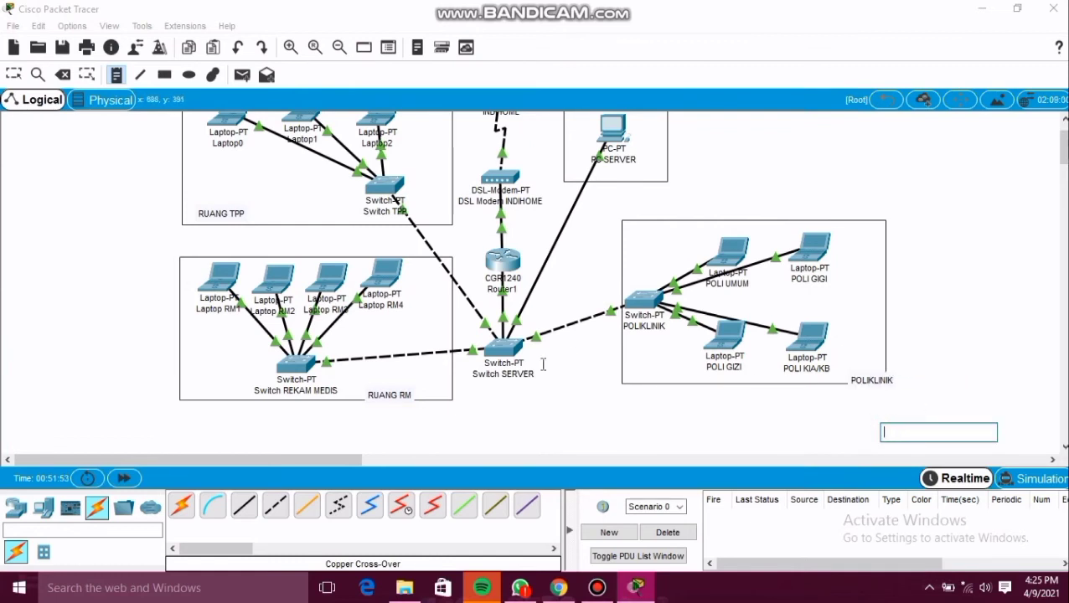
- Add two laptops side by side below the POLIKLINIK area
left_click(45, 509)
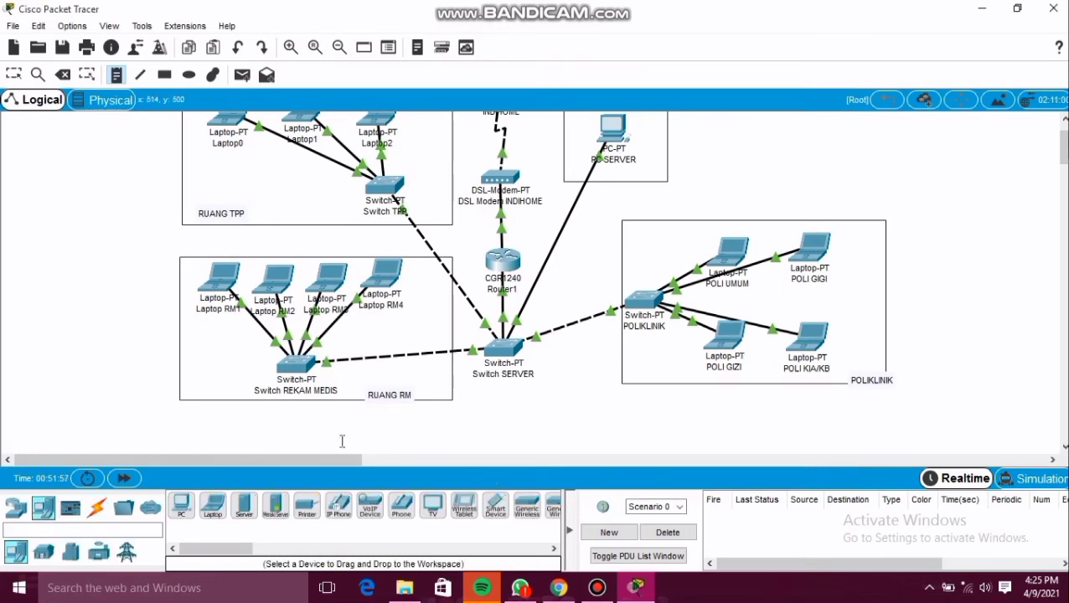
left_click(213, 507)
left_click(671, 430)
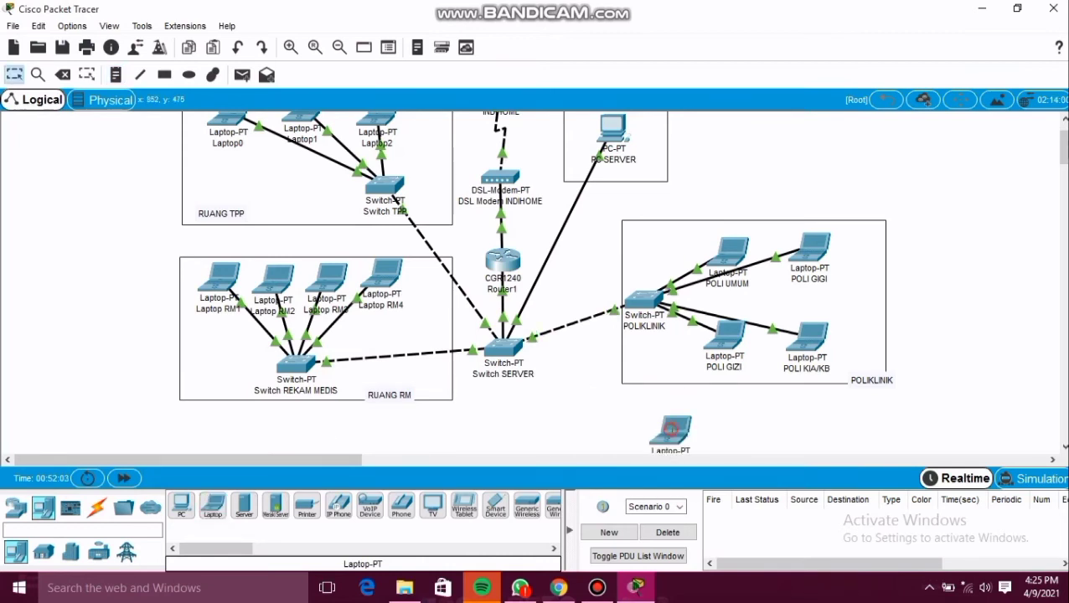
left_click(213, 507, "ctrl")
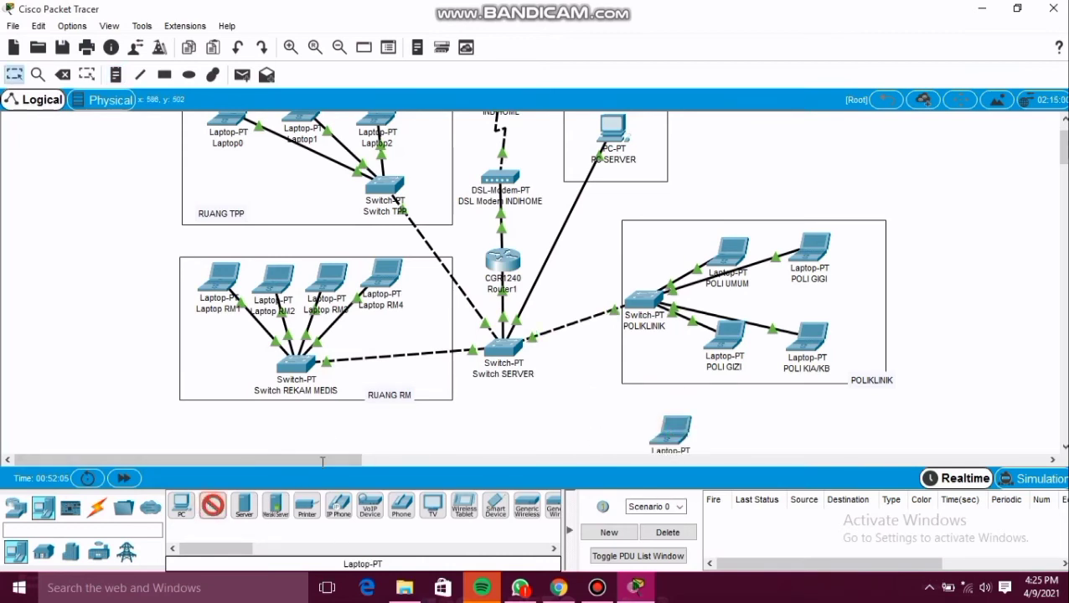
left_click(775, 428)
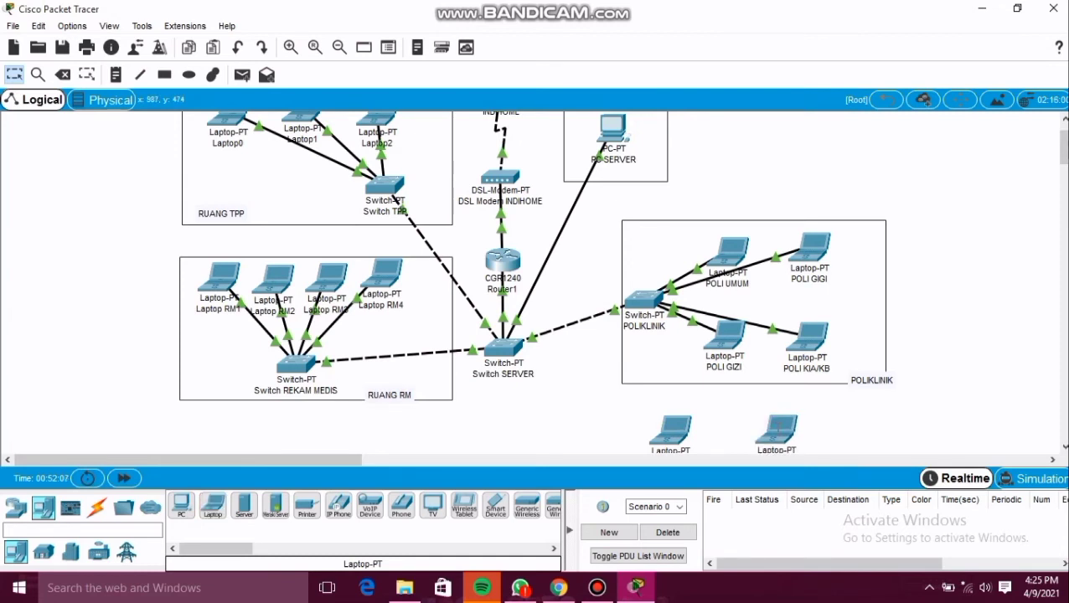
- Rename the two new laptops below the POLIKLINIK area as LAB1 and LAB2
scroll(687, 362, "down", 3)
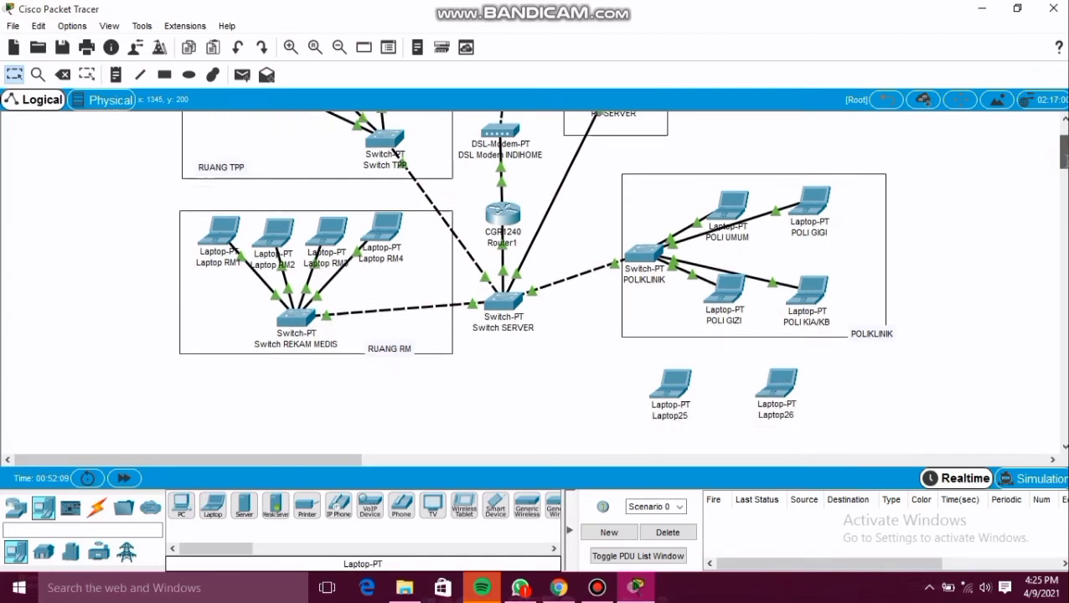
left_click(687, 362)
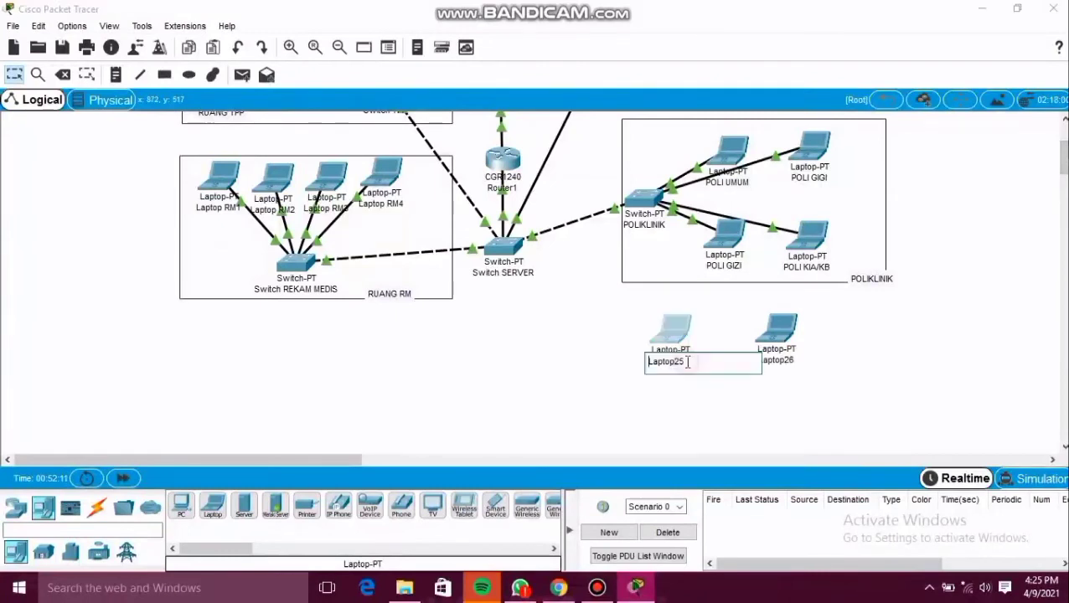
double_click(687, 362)
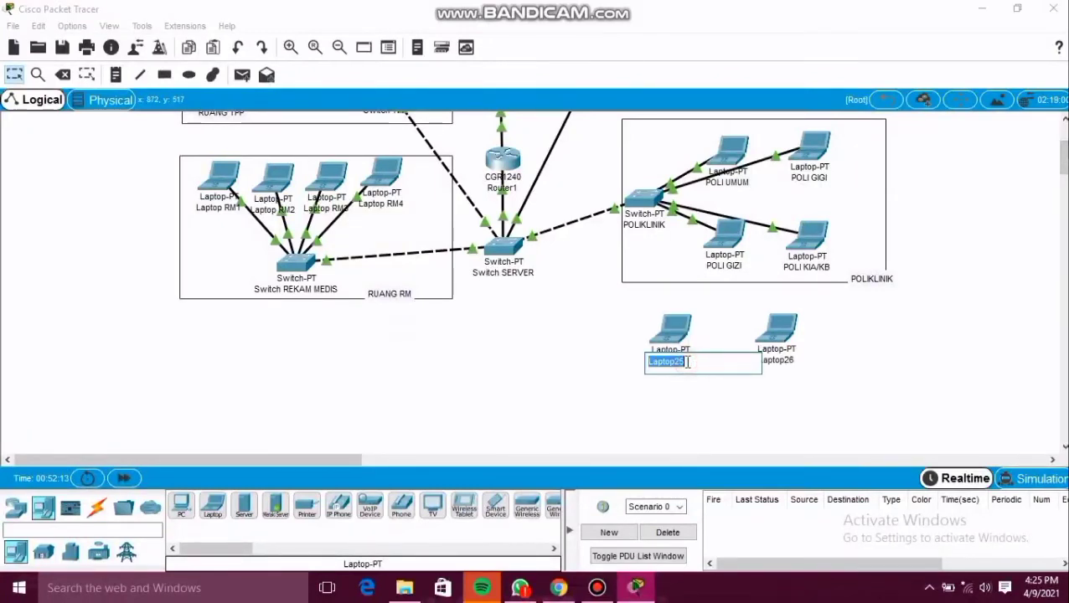
key("BackSpace")
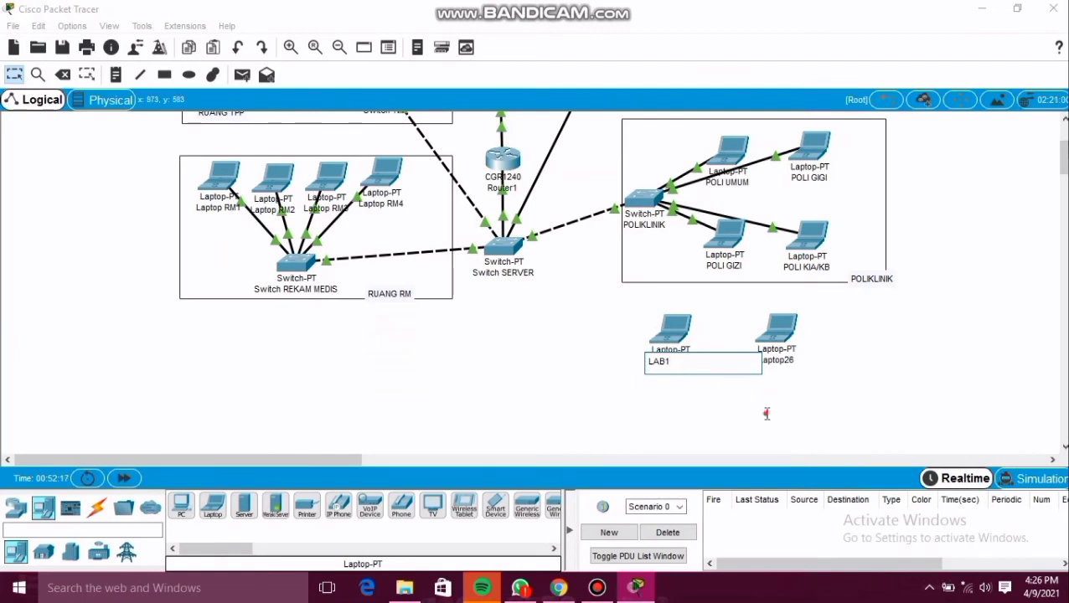
key("Return")
left_click(789, 362)
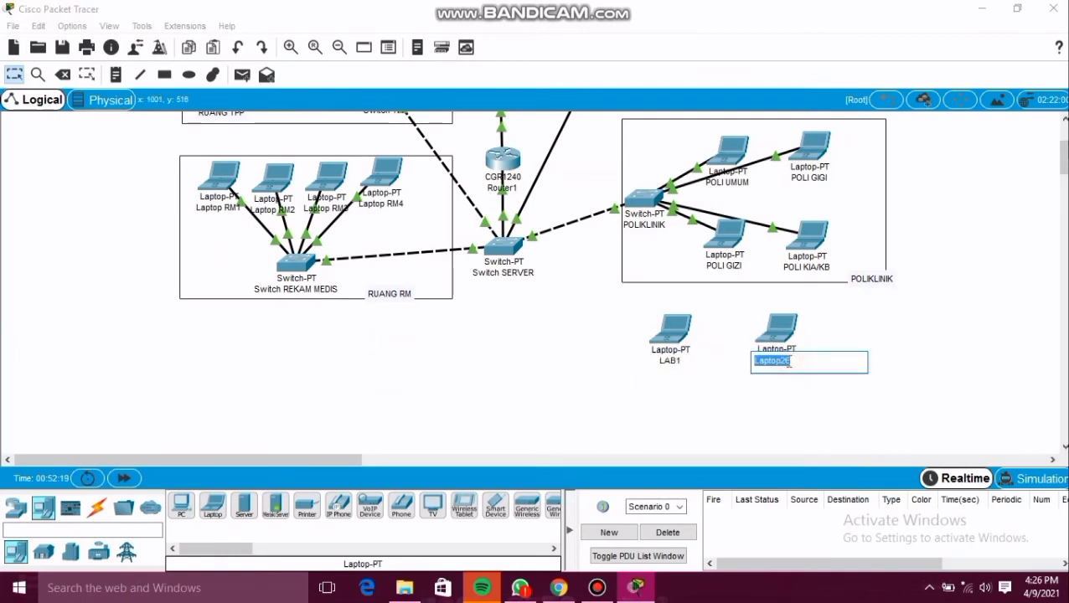
key("BackSpace")
key("Return")
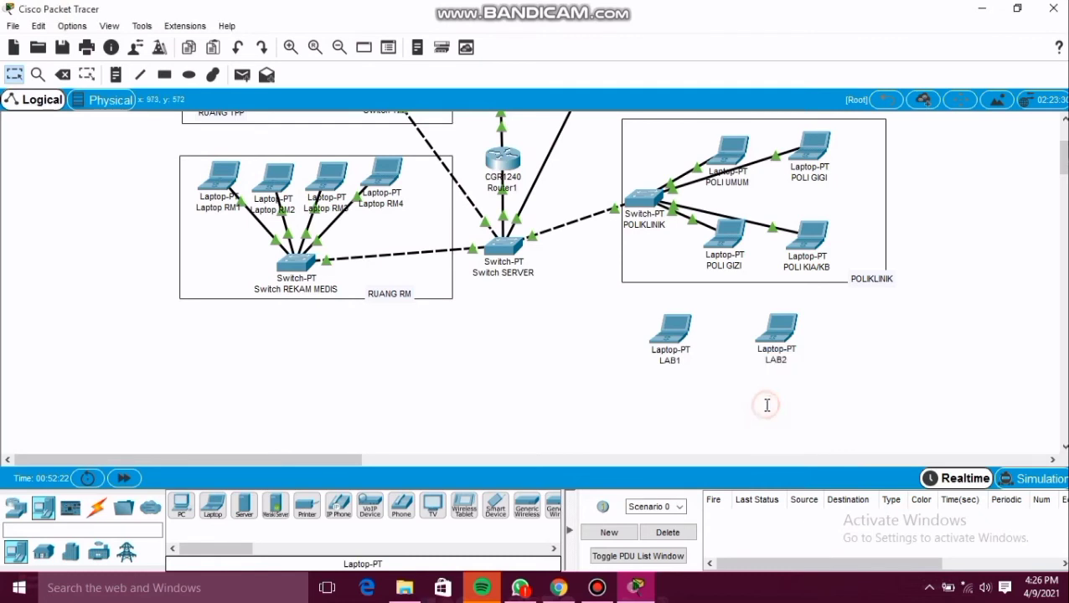
- Add a PT-Switch below laptops LAB1 and LAB2 and rename it LAB
left_click(16, 508)
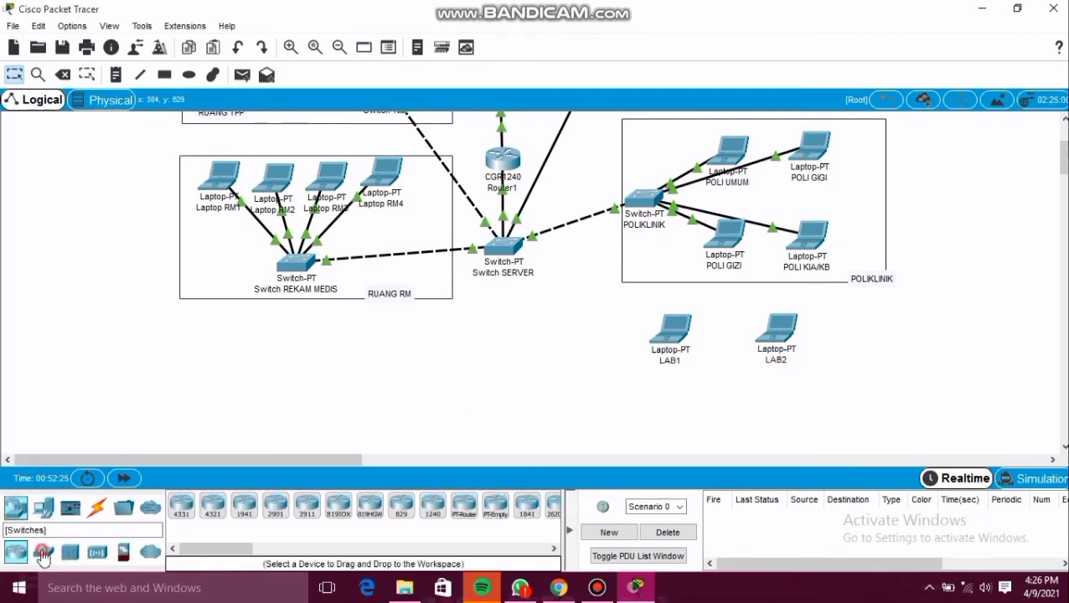
left_click(43, 555)
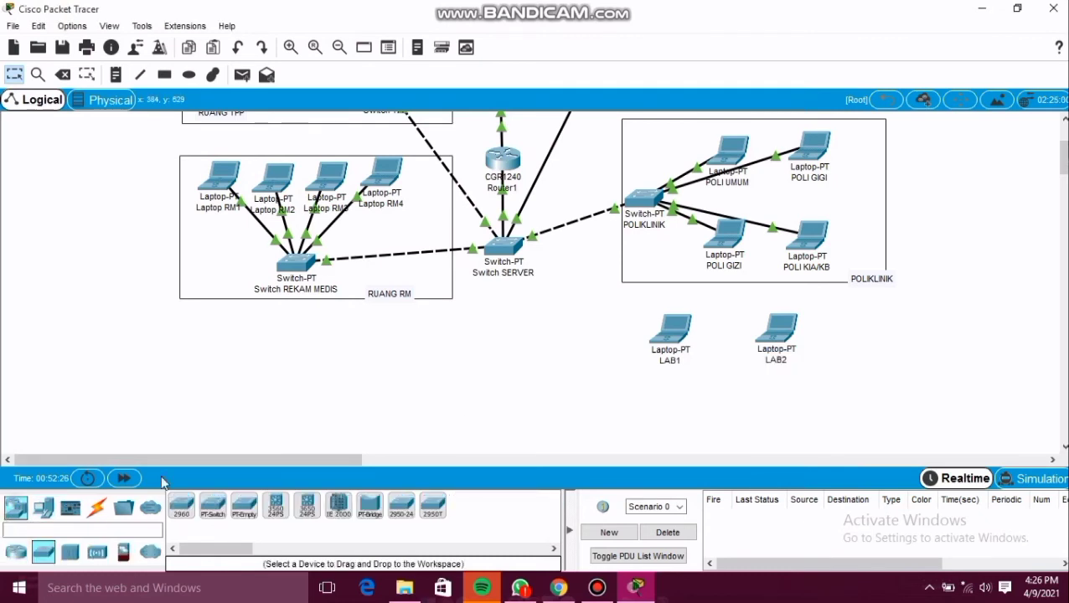
left_click(214, 508)
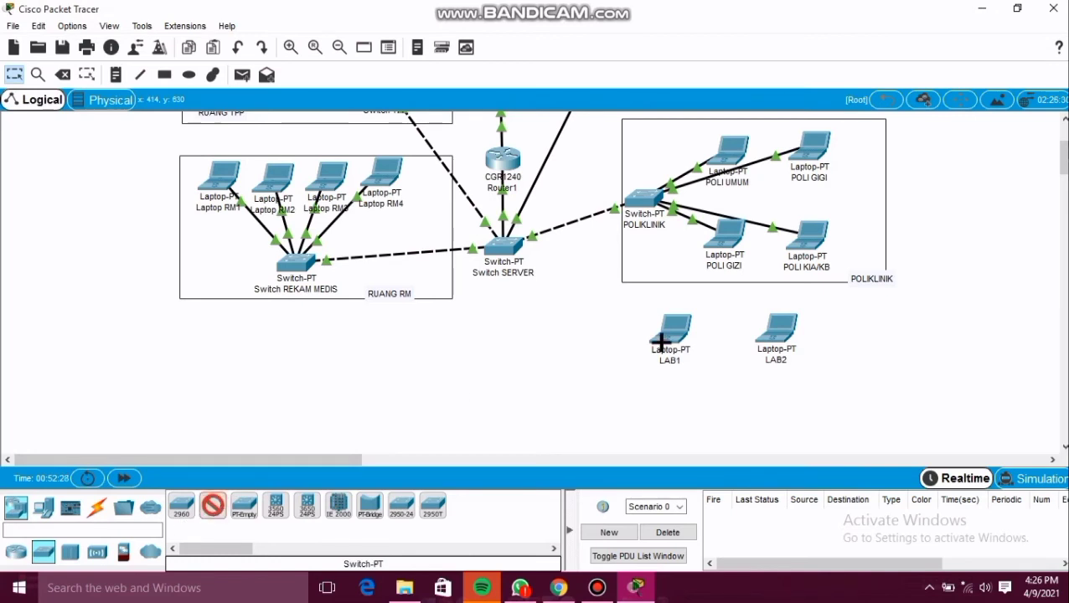
left_click(719, 389)
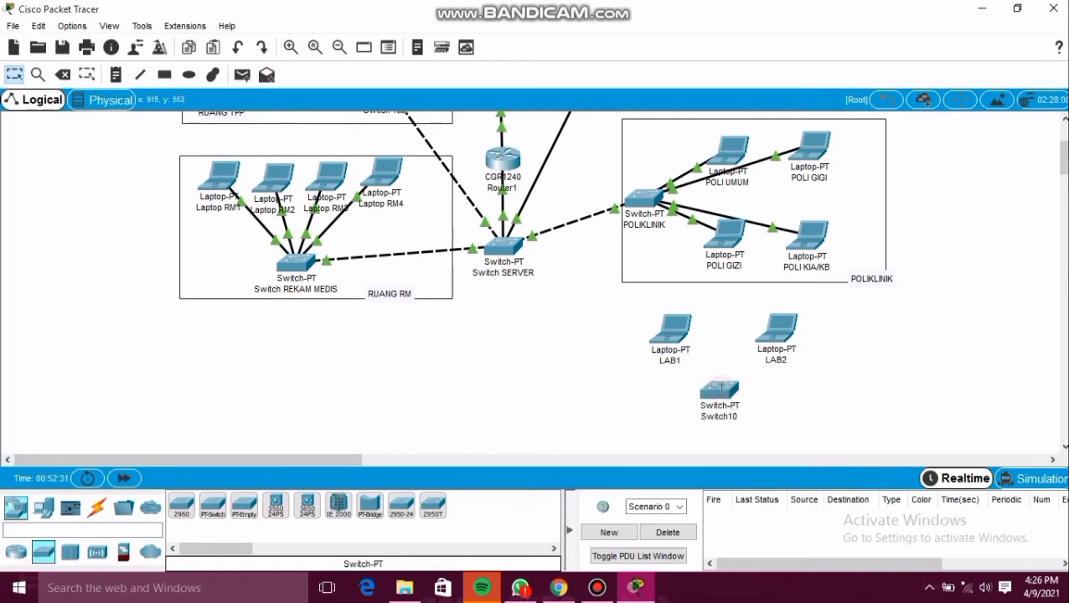
left_click(738, 415)
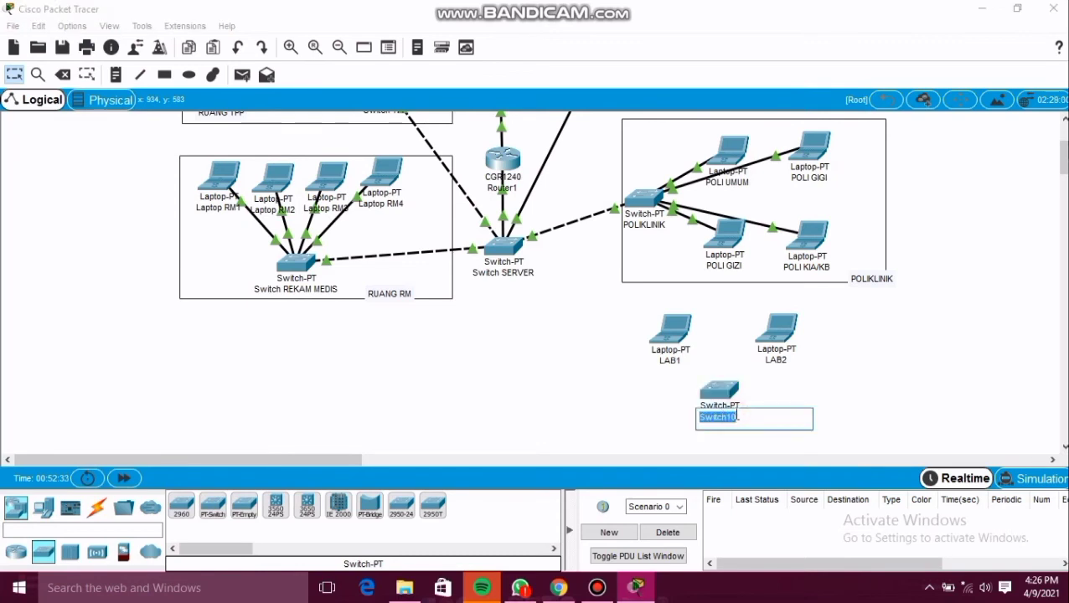
key("BackSpace")
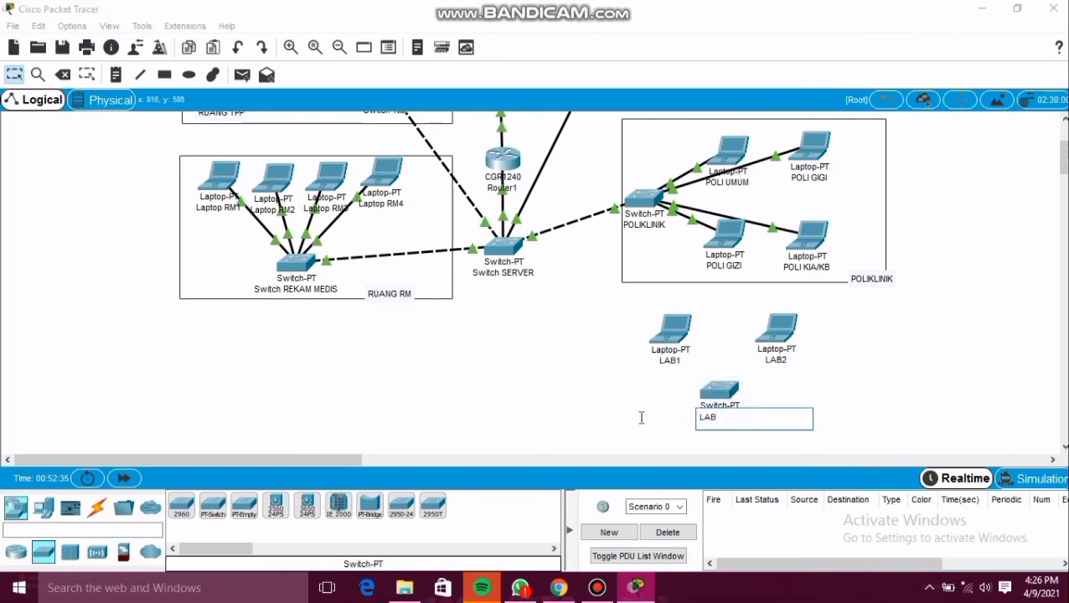
type("LAB")
left_click(642, 416)
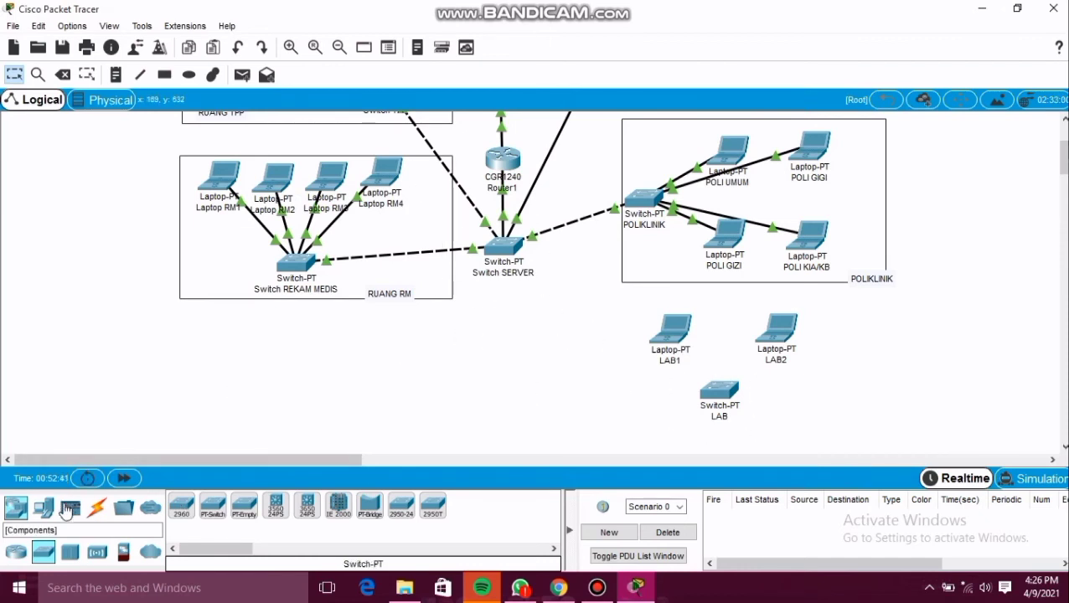
- Connect Ethernet7/1 of Switch SERVER to FastEthernet0/1 of switch LAB with a copper cross-over cable
left_click(96, 509)
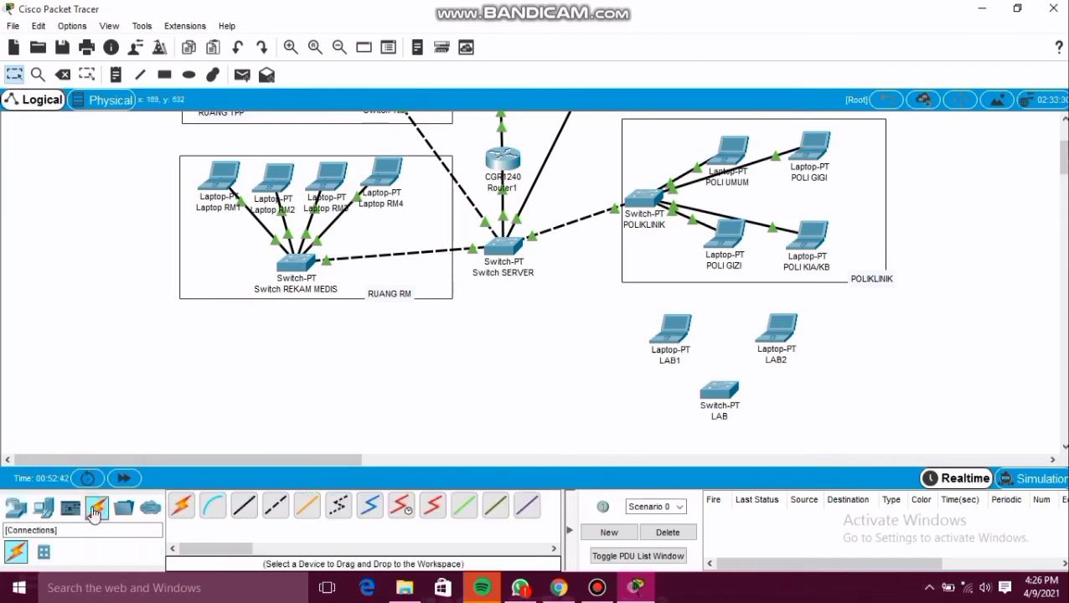
left_click(283, 514)
left_click(503, 248)
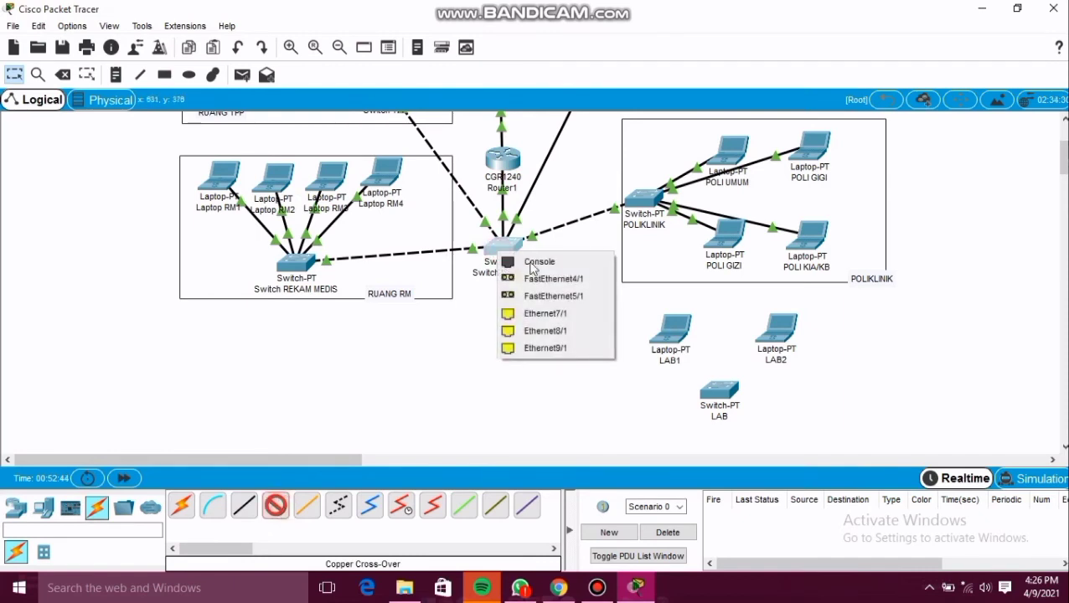
left_click(569, 314)
left_click(714, 397)
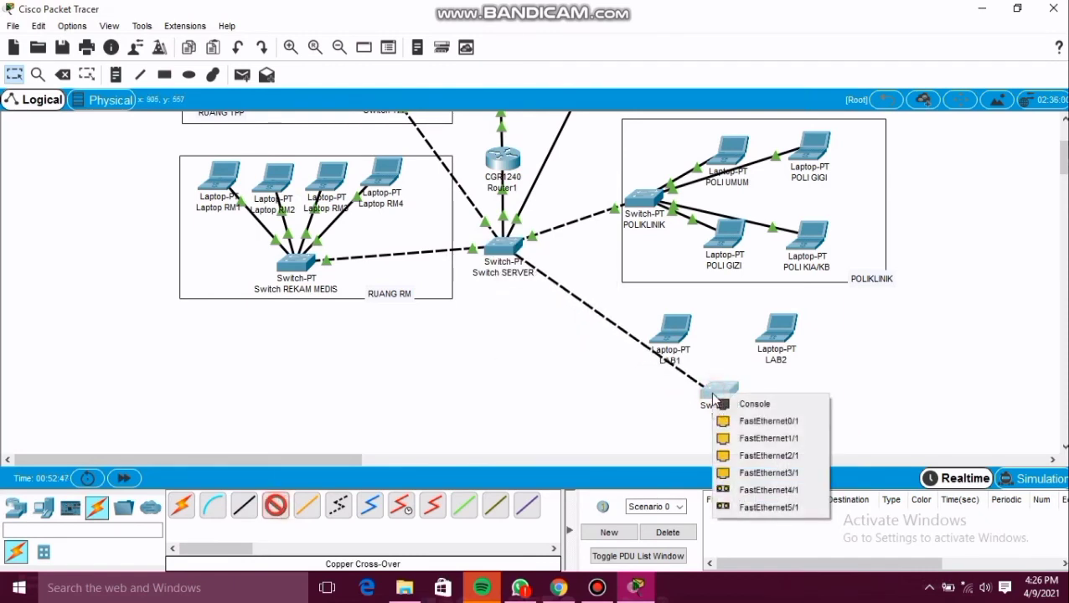
left_click(742, 421)
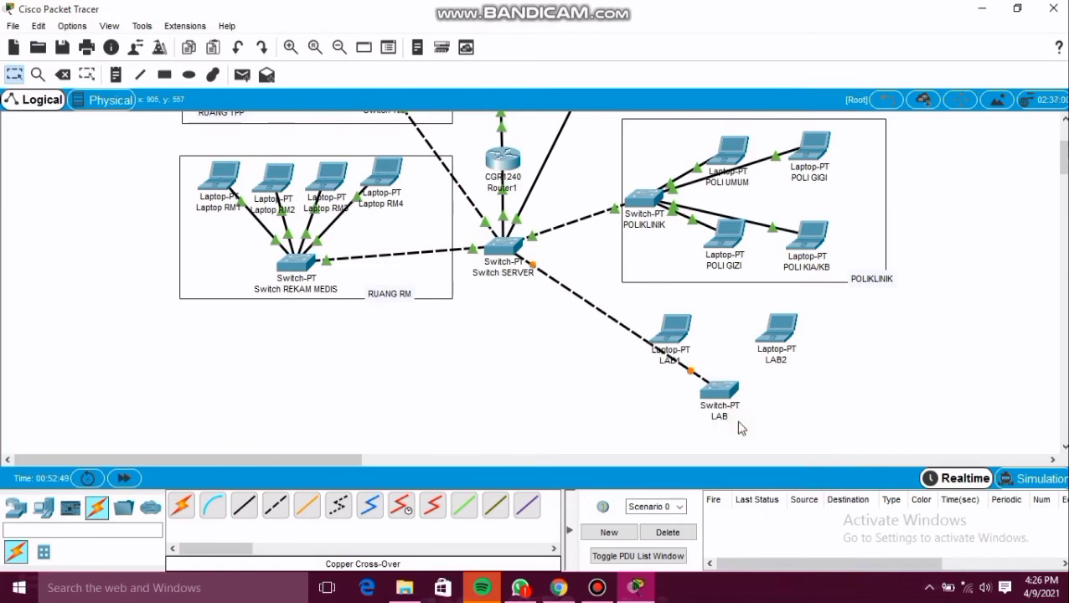
- Connect FastEthernet0 of laptop LAB1 to FastEthernet1/1 of switch LAB with a copper straight-through cable
left_click(244, 506)
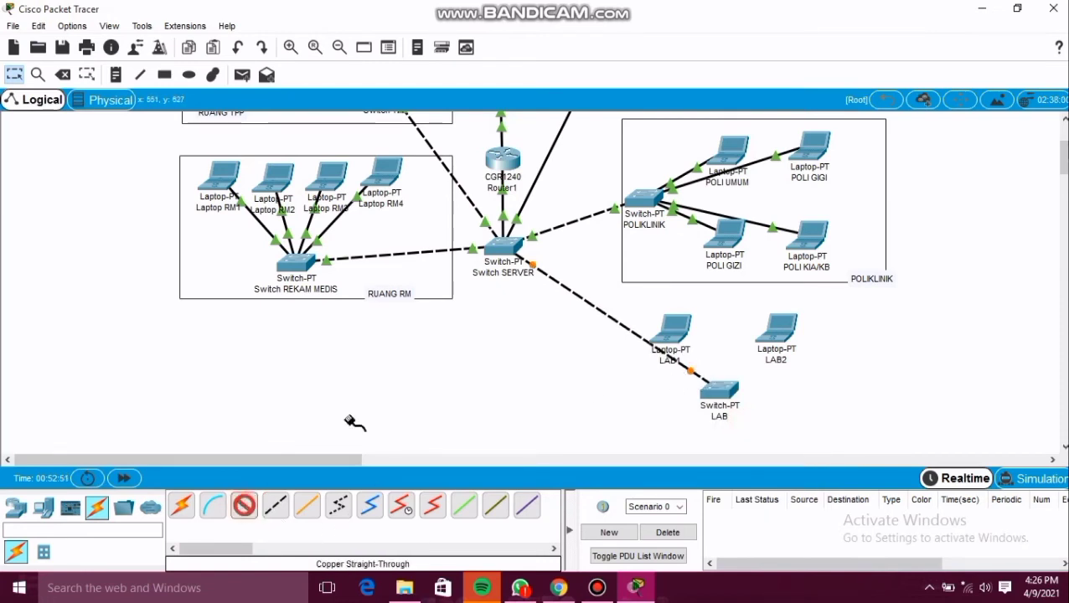
left_click(685, 335)
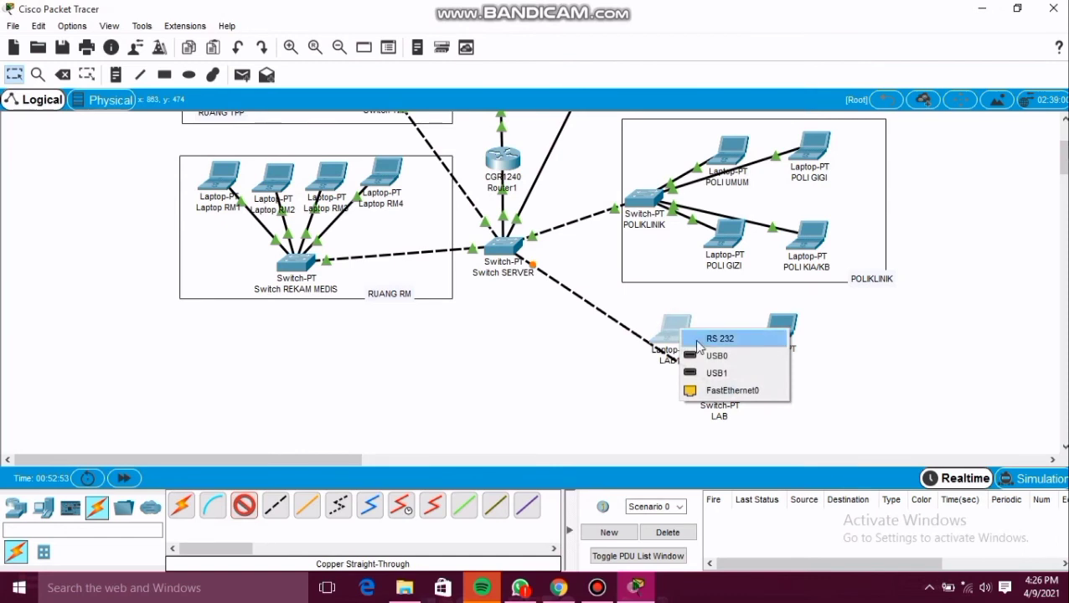
left_click(719, 391)
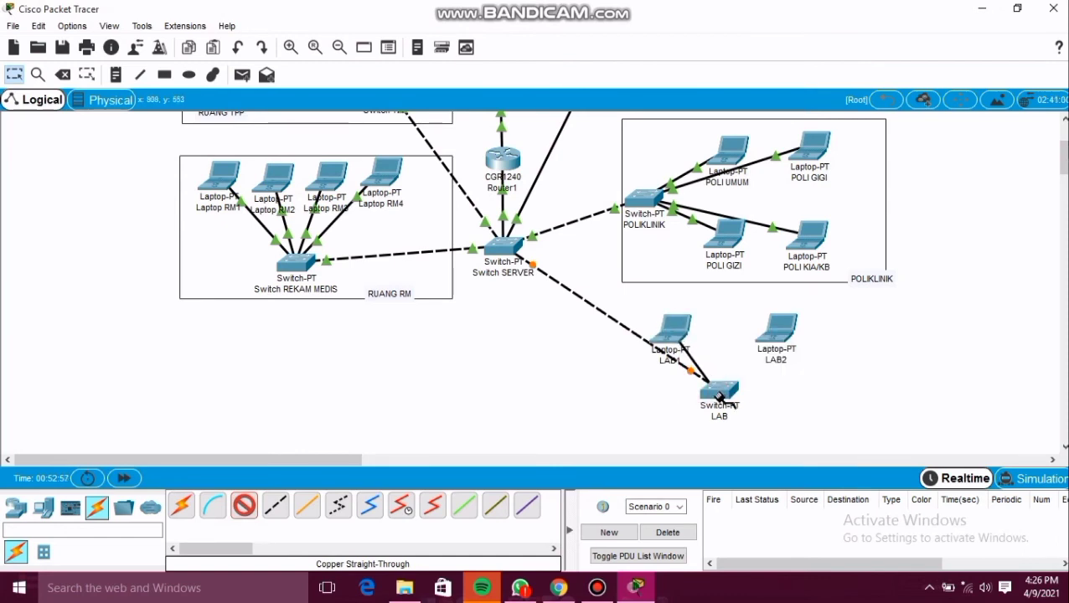
left_click(717, 391)
left_click(742, 419)
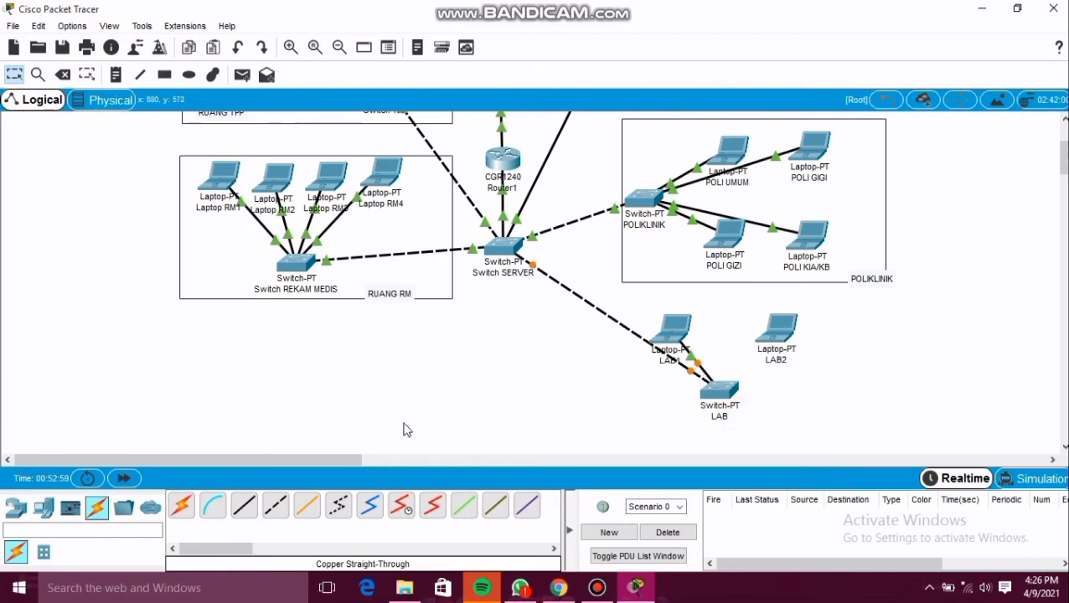
- Connect FastEthernet0 of laptop LAB2 to a free FastEthernet port of switch LAB with a copper straight-through cable
left_click(778, 333)
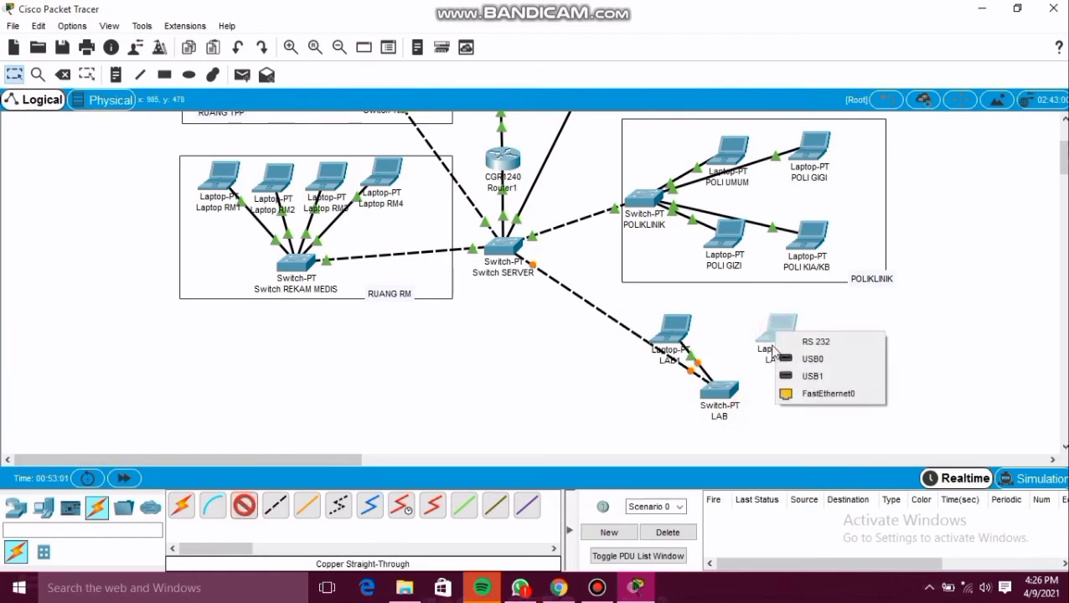
left_click(796, 396)
left_click(718, 392)
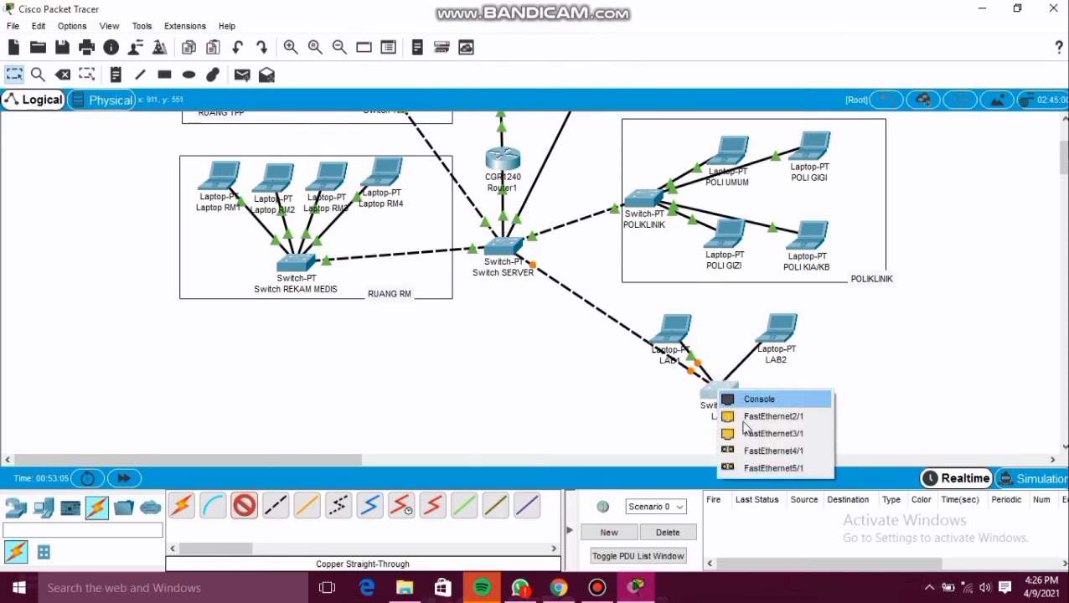
left_click(747, 425)
- Move laptops LAB1 and LAB2 closer together and draw an unfilled outlined rectangle around them and switch LAB
left_click_drag(685, 334, 706, 329)
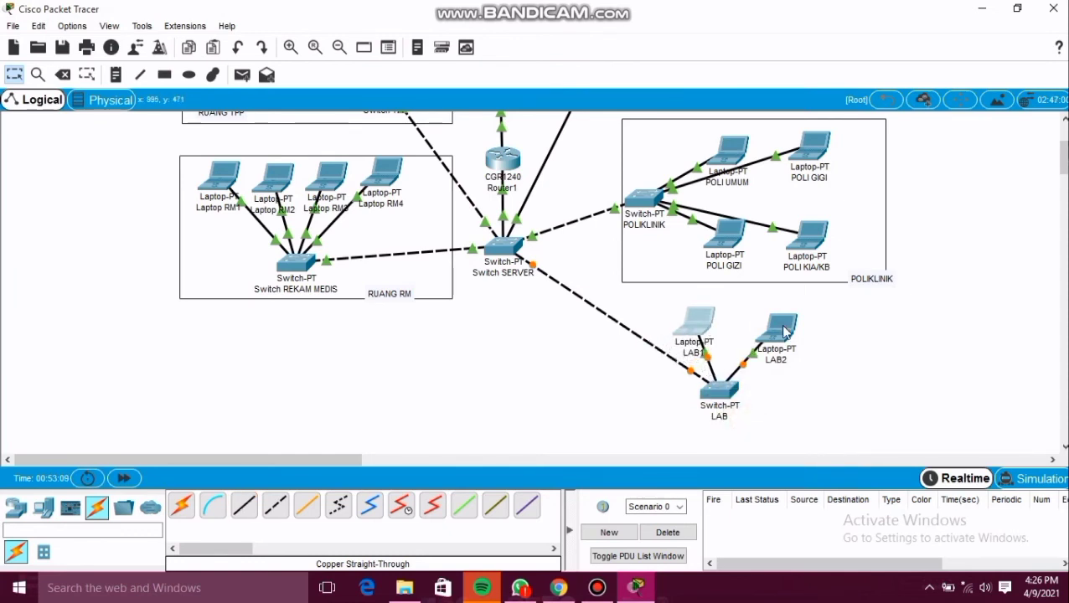
left_click_drag(785, 332, 780, 329)
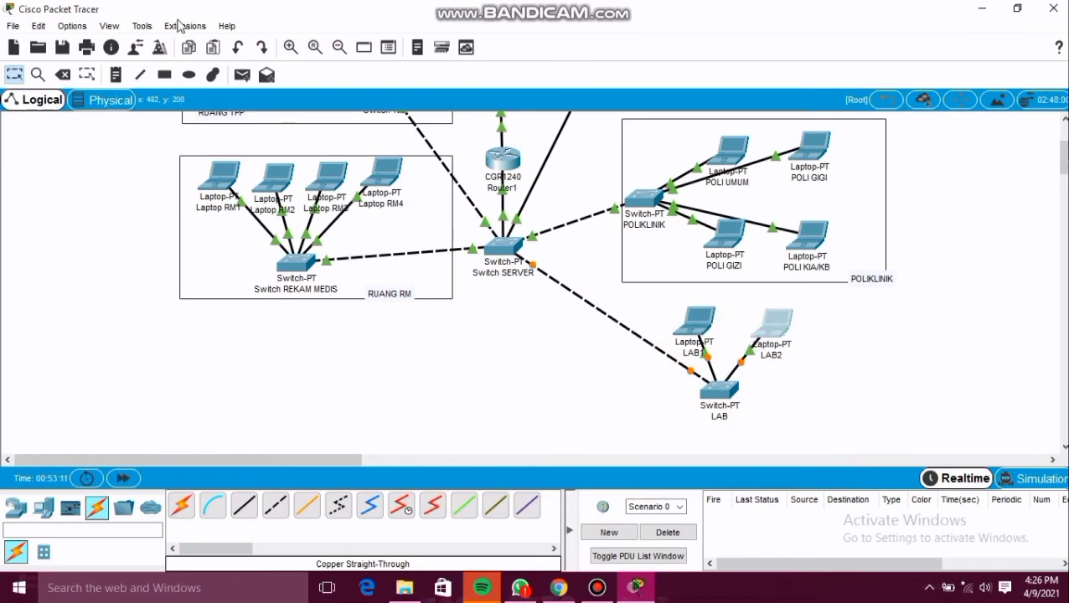
left_click(164, 83)
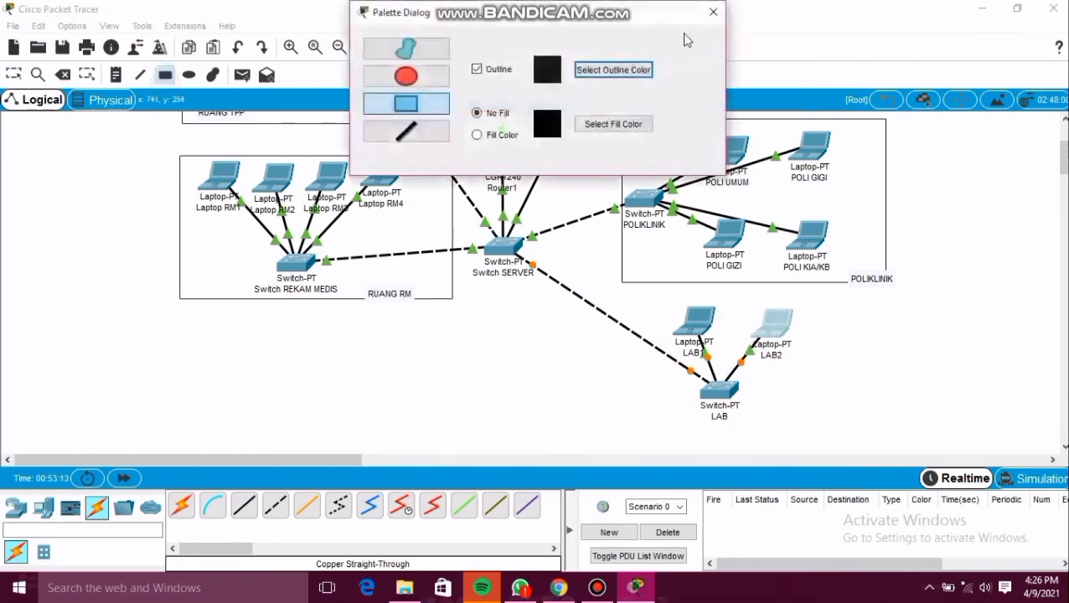
left_click(713, 12)
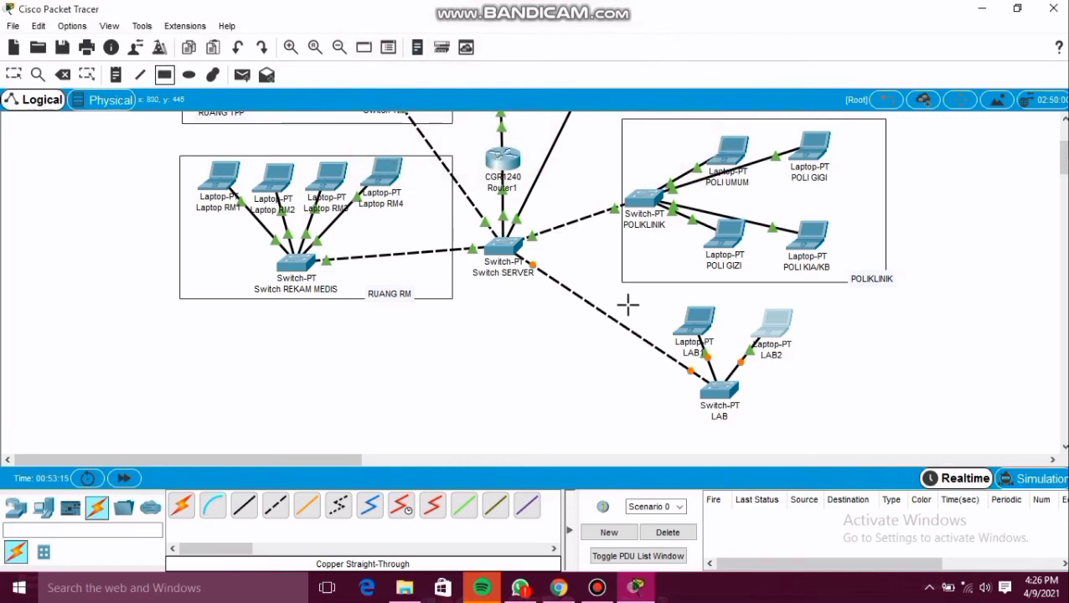
left_click_drag(623, 304, 887, 426)
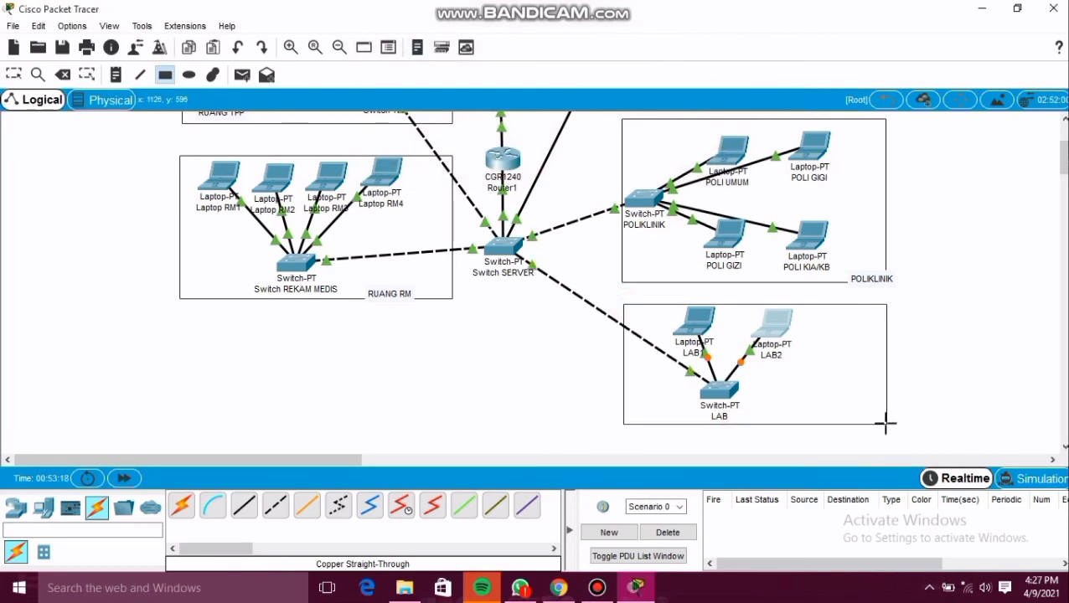
- Place a text note reading LABORATORIUM at the lower-right corner of the rectangle around the LAB devices
left_click(115, 77)
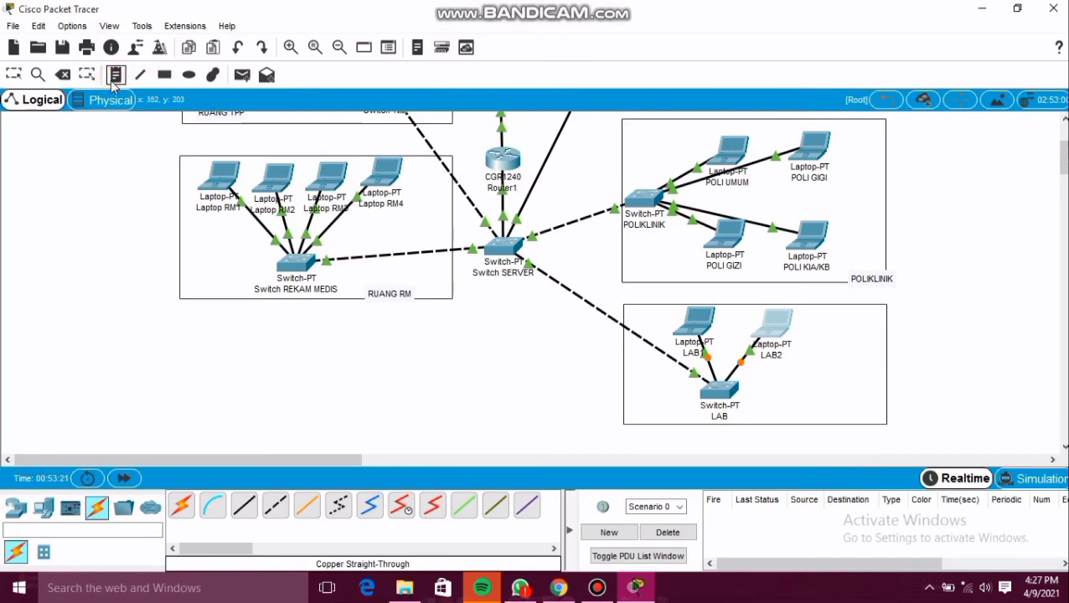
left_click(791, 413)
type("LABORATORIUM")
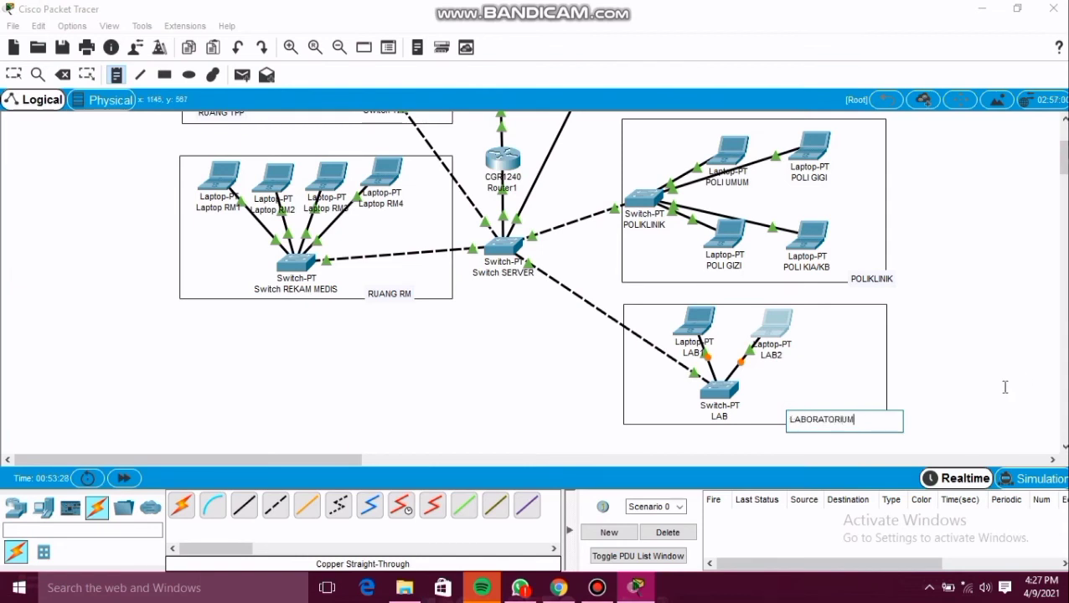
left_click(920, 371)
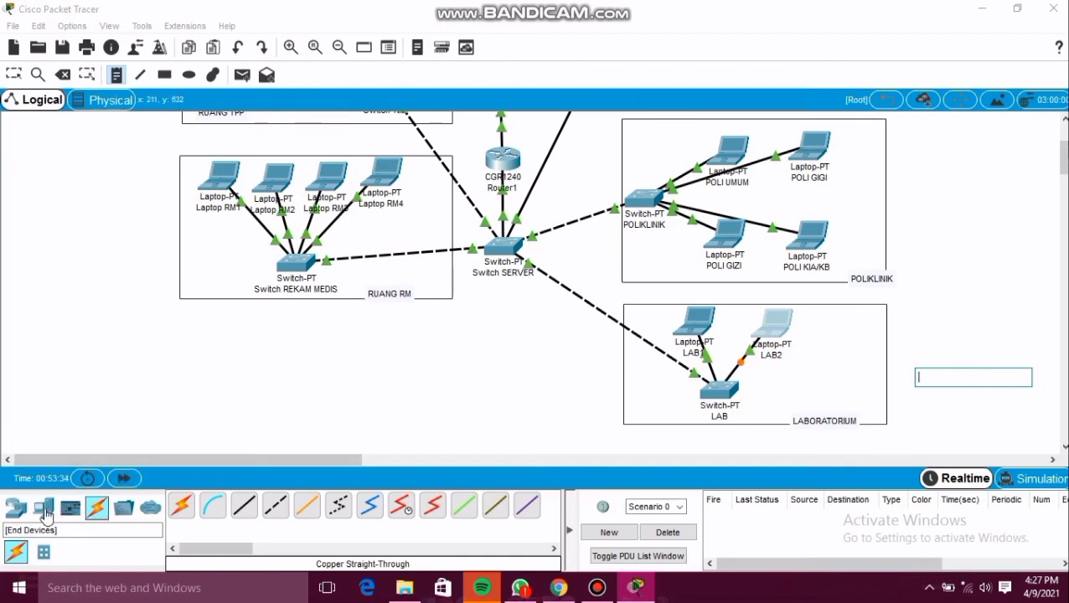
- Add two laptops side by side below the RUANG RM area
left_click(46, 513)
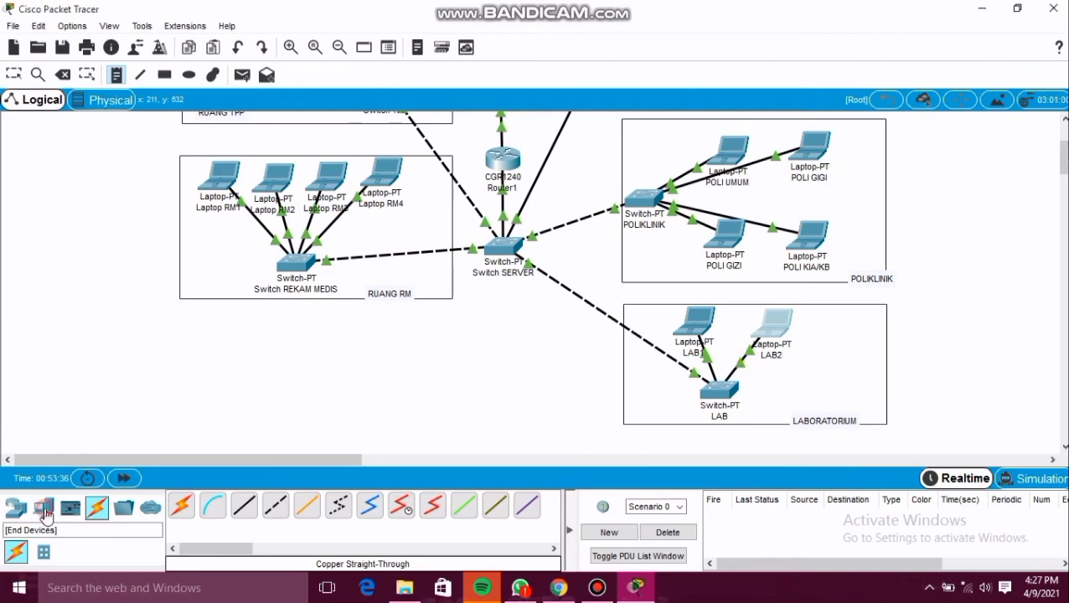
left_click(215, 514)
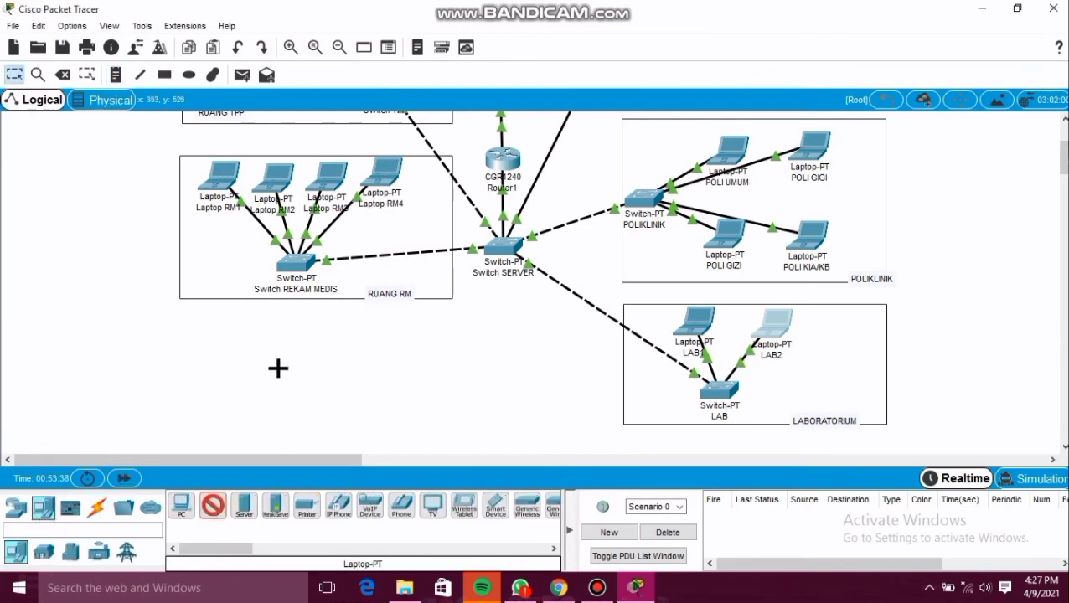
left_click(238, 336)
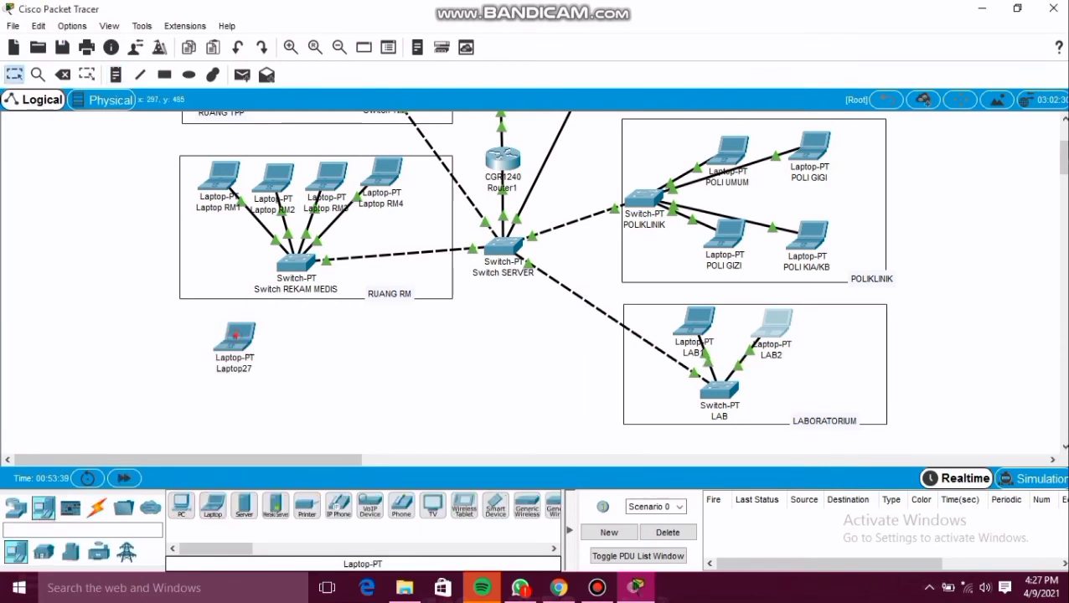
left_click(213, 506)
left_click(332, 337)
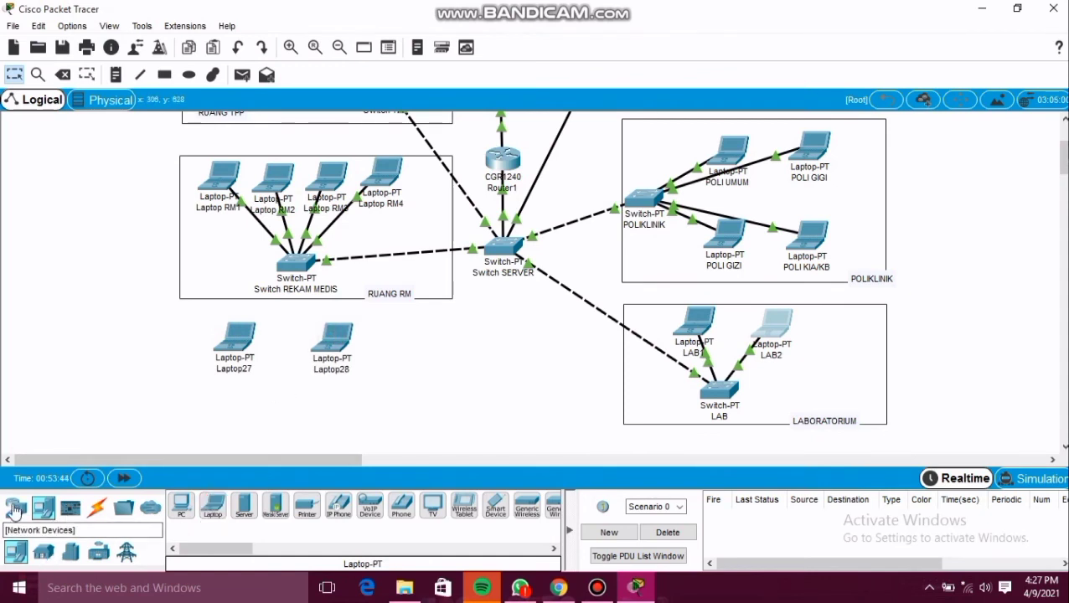
- Rename the two new laptops below the RUANG RM area as APOTEK1 and APOTEK2
left_click(254, 367)
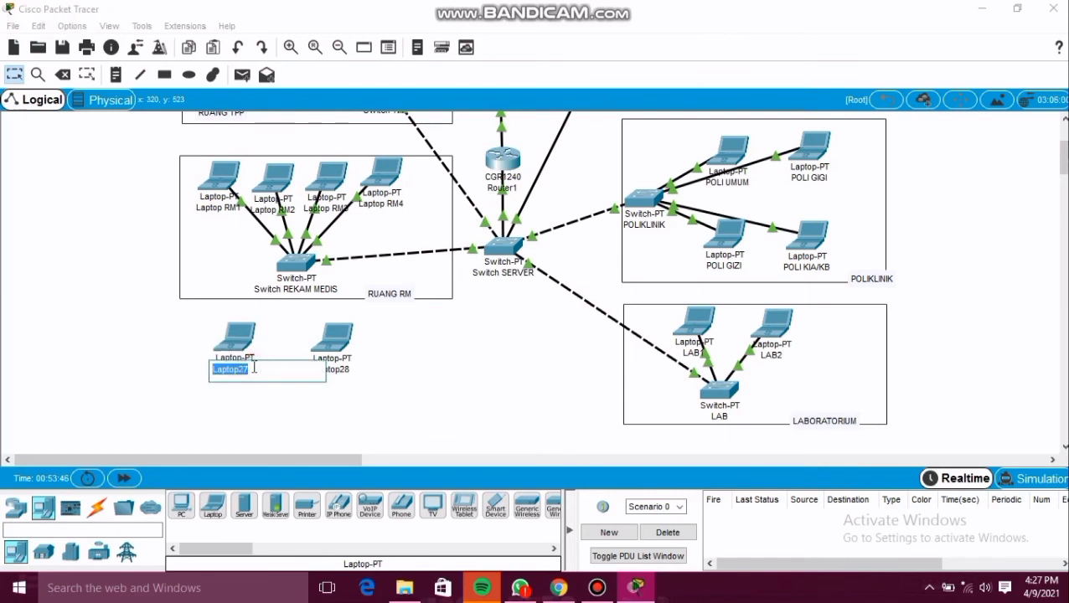
type("A")
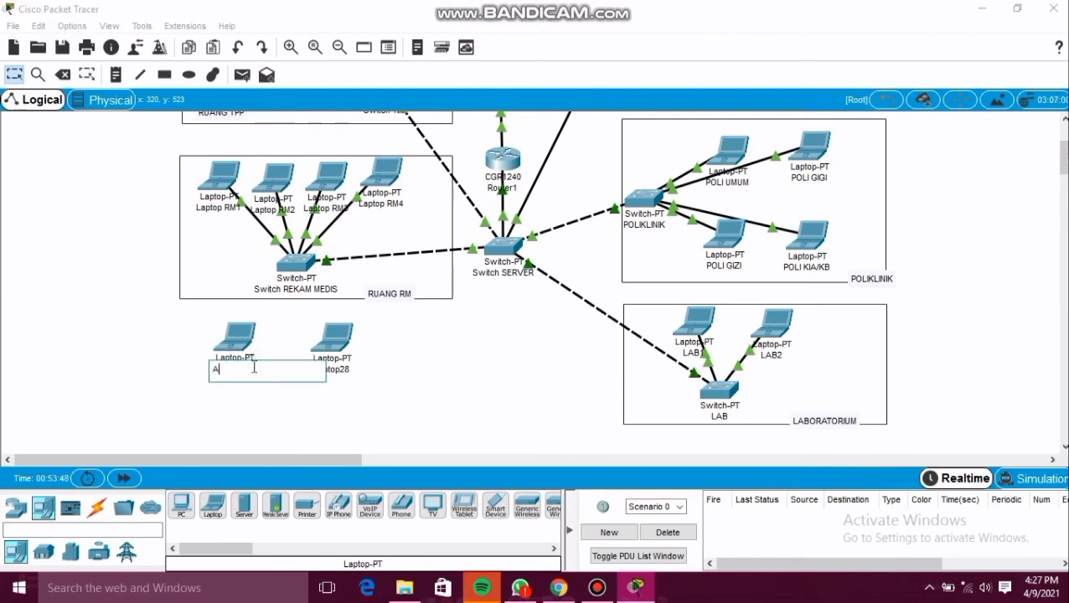
type("POTEK1")
left_click(364, 430)
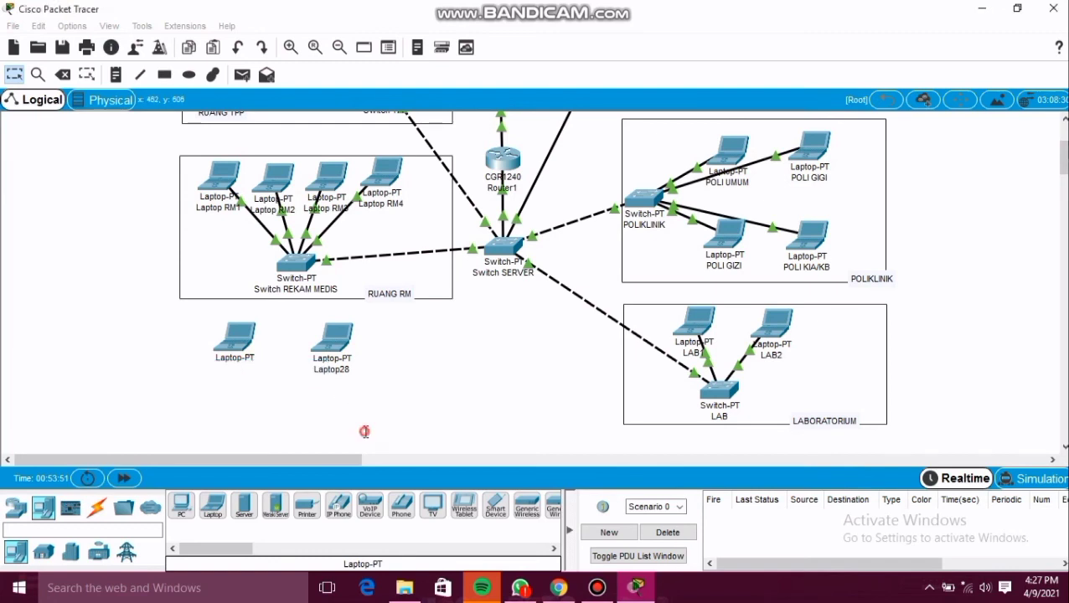
left_click(344, 375)
type("A")
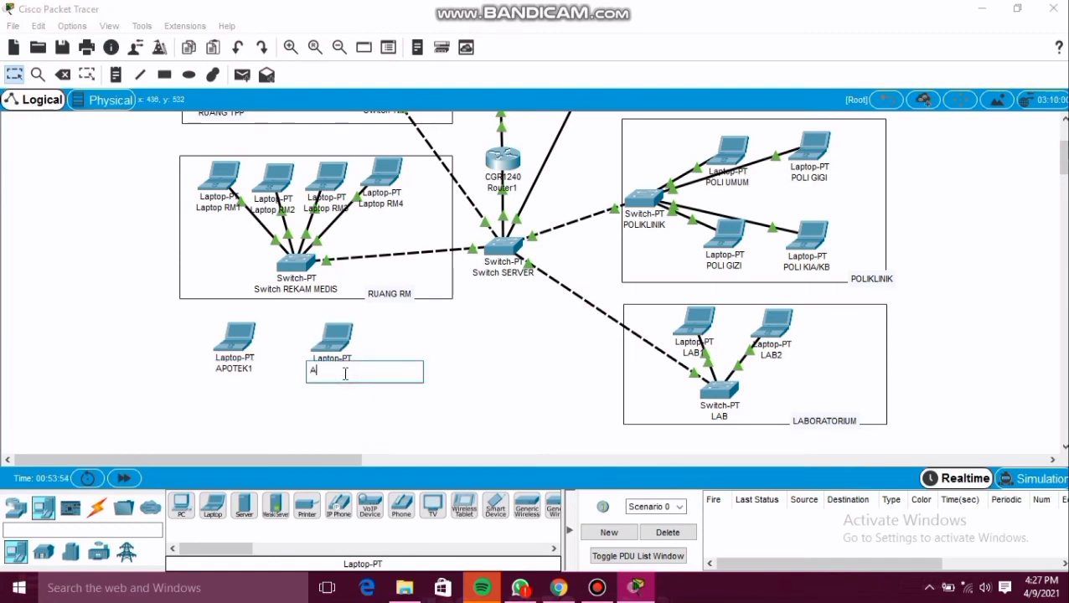
type("POTEK2")
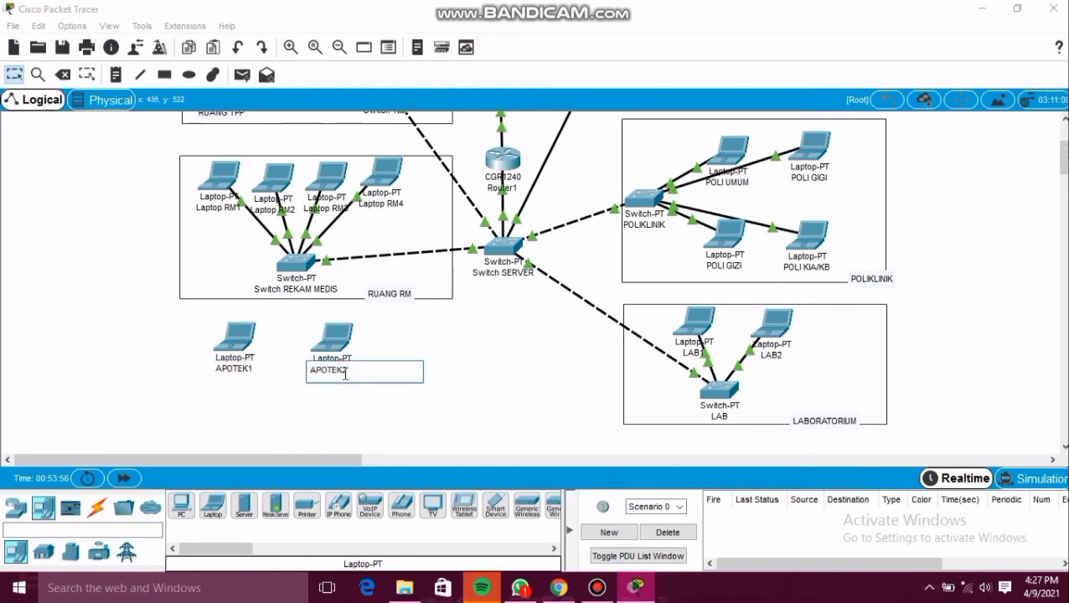
left_click(376, 405)
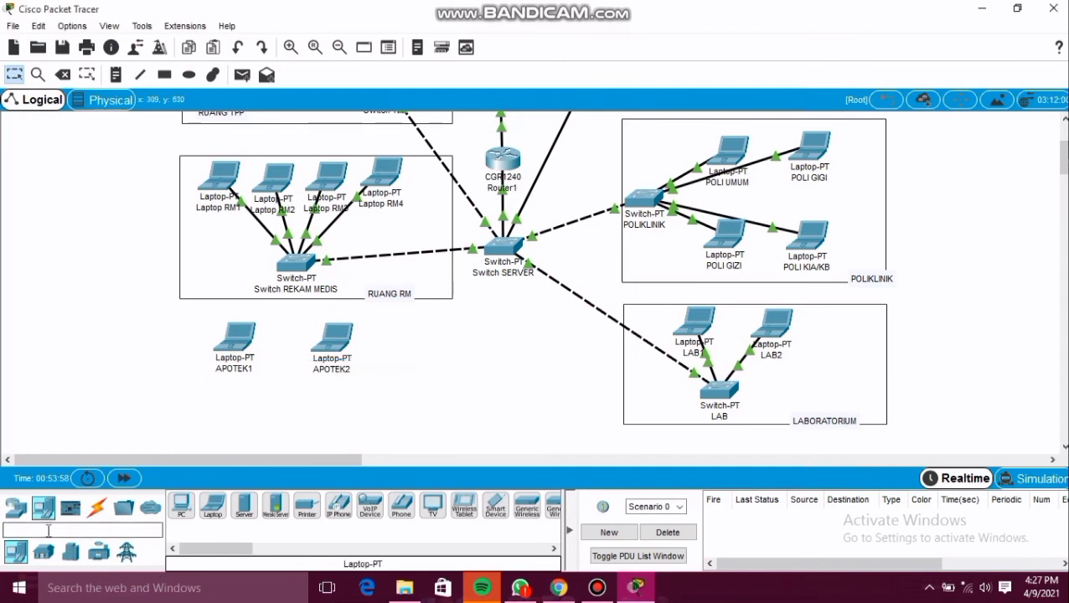
- Add a generic PT-Switch below laptops APOTEK1 and APOTEK2 and rename it APOTEK
left_click(15, 507)
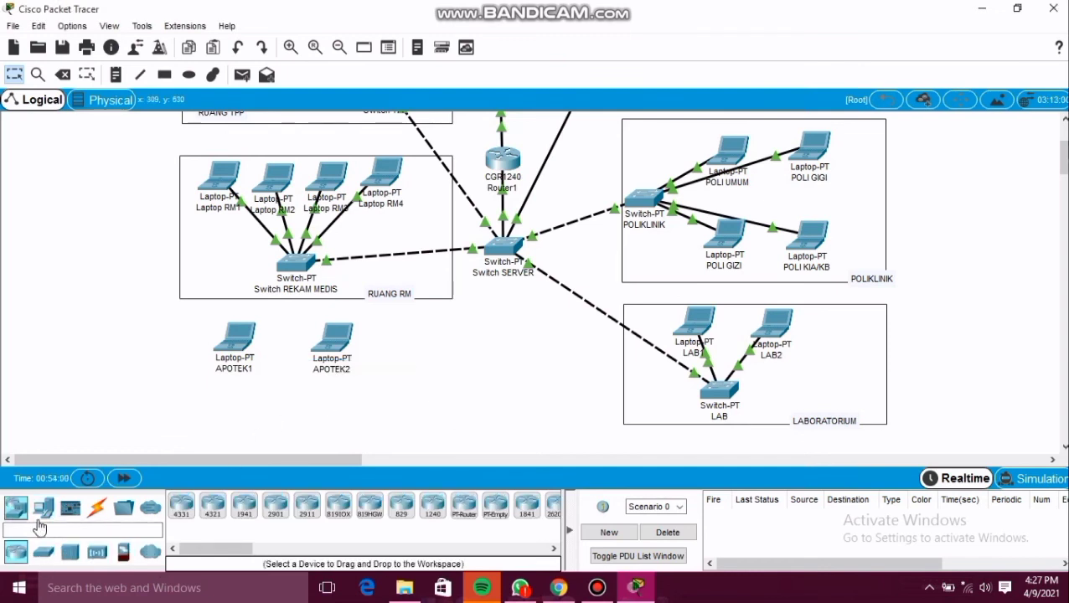
left_click(46, 557)
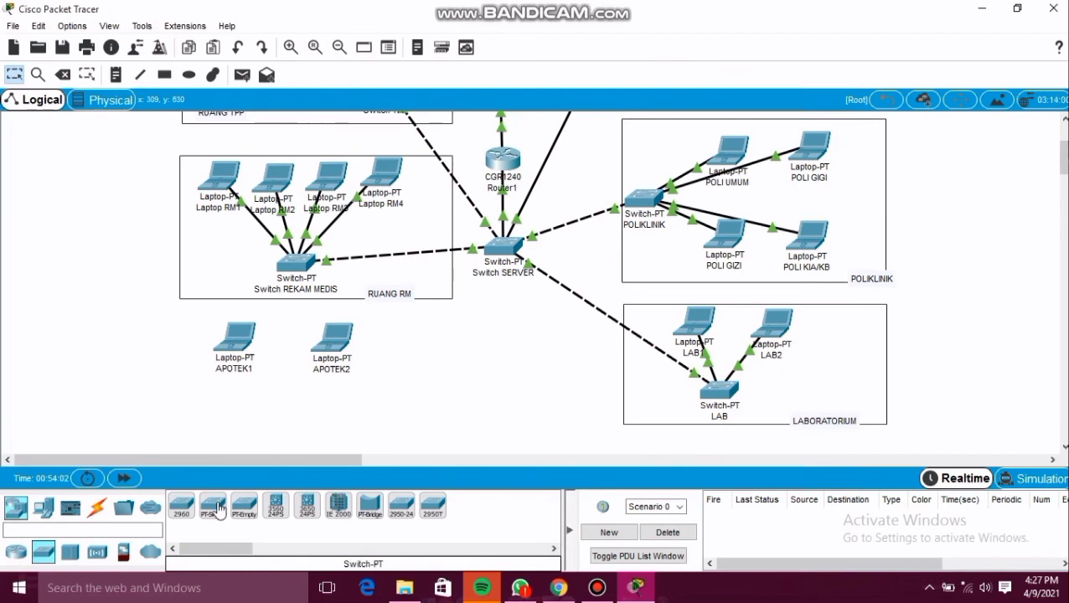
left_click_drag(216, 507, 277, 404)
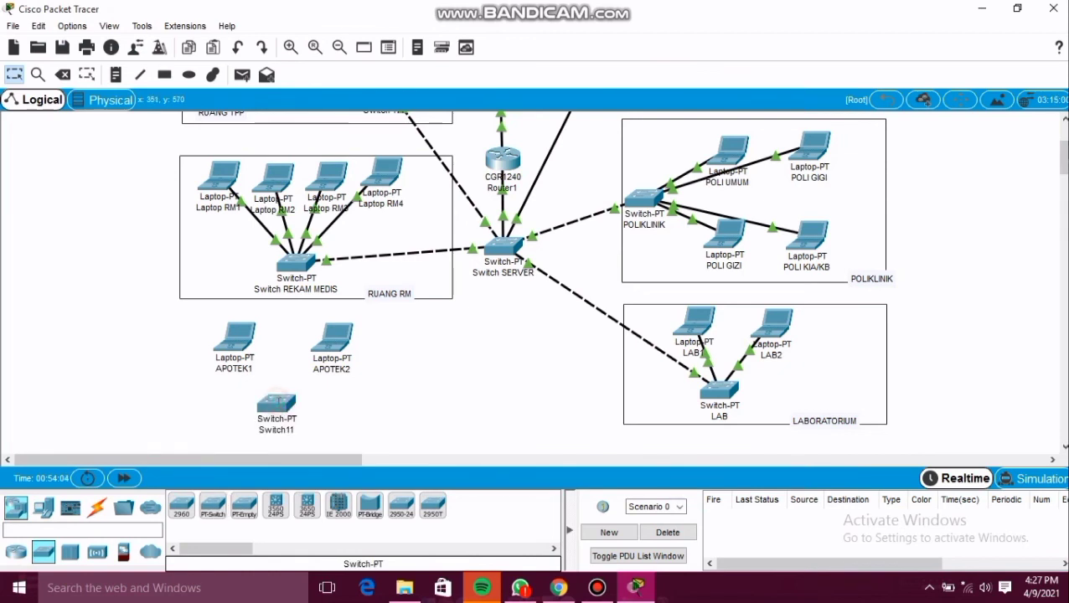
left_click(286, 430)
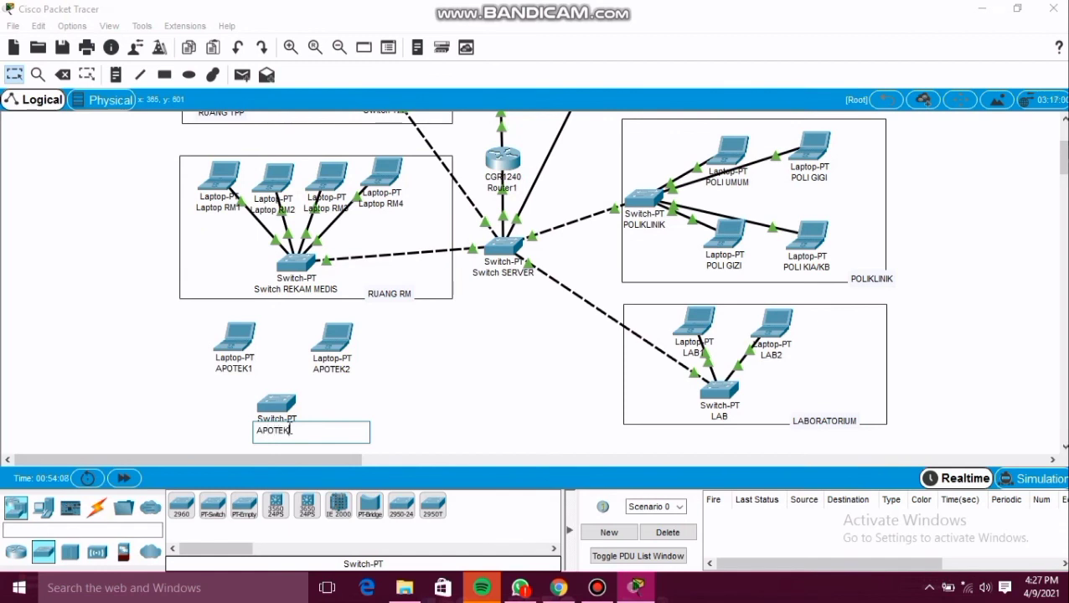
left_click(402, 403)
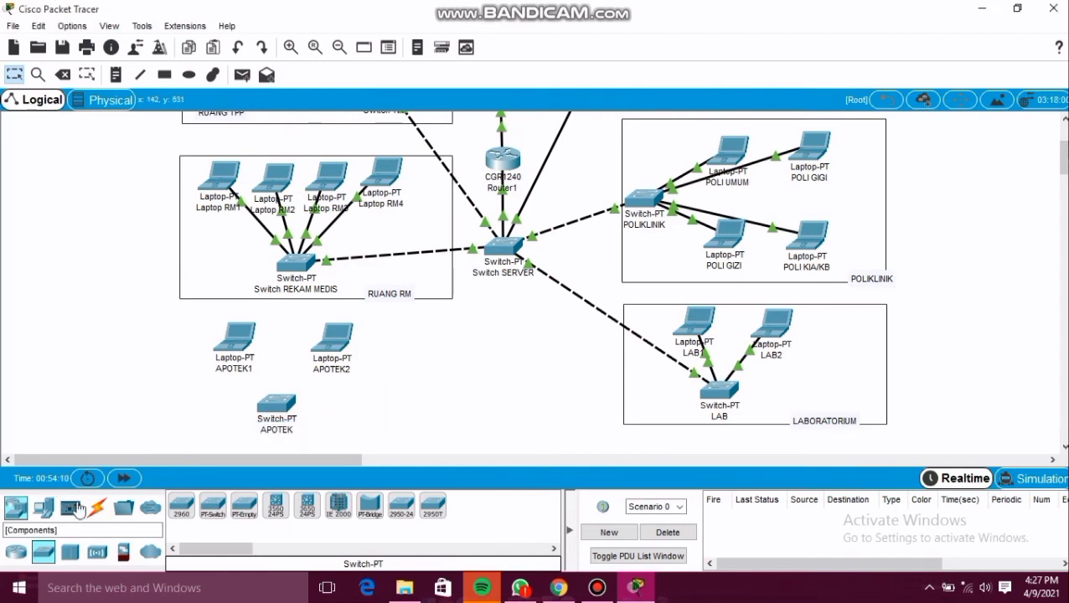
- Connect laptop APOTEK1's FastEthernet0 port to switch APOTEK with a copper straight-through cable
left_click(91, 509)
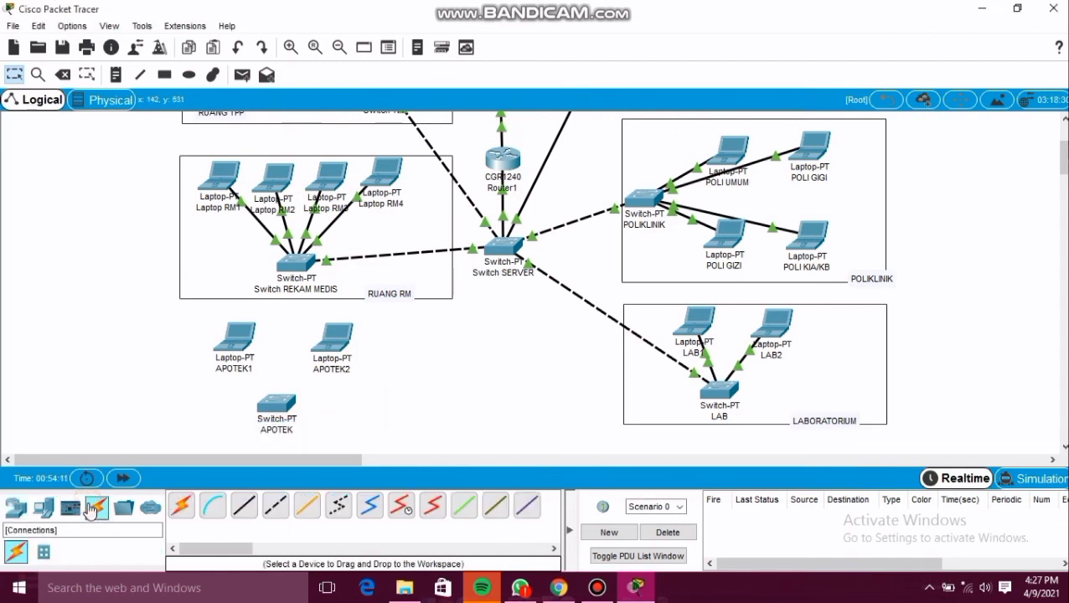
left_click(248, 513)
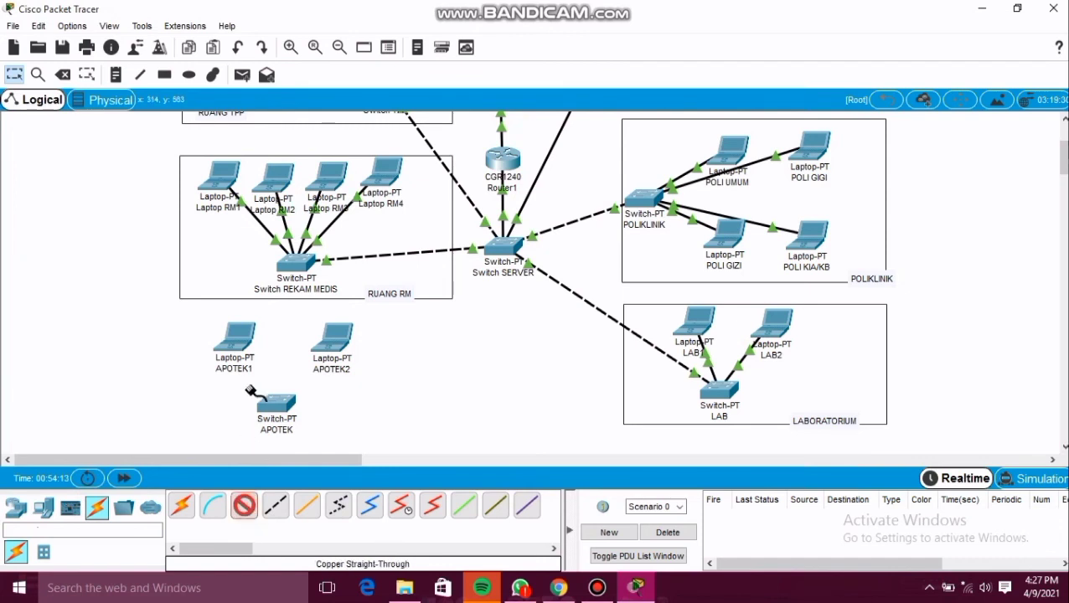
left_click(236, 345)
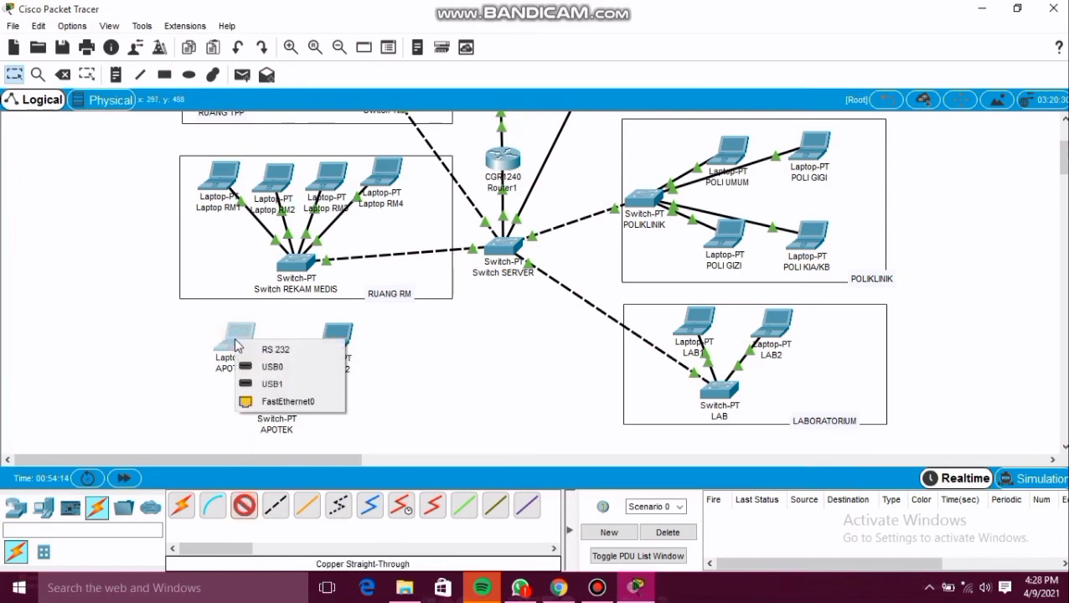
left_click(276, 401)
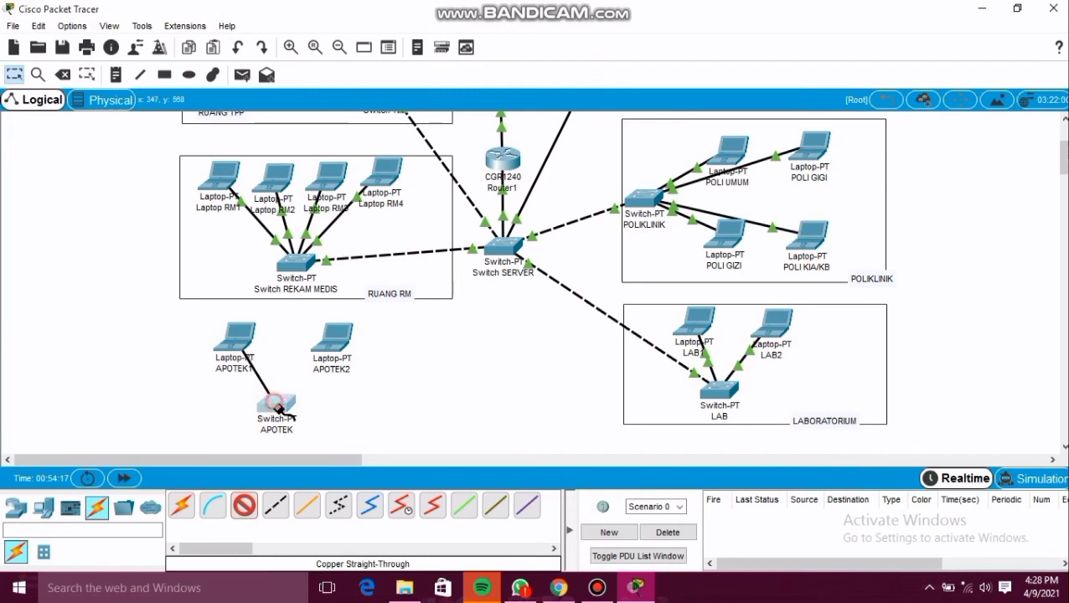
left_click(276, 402)
left_click(300, 429)
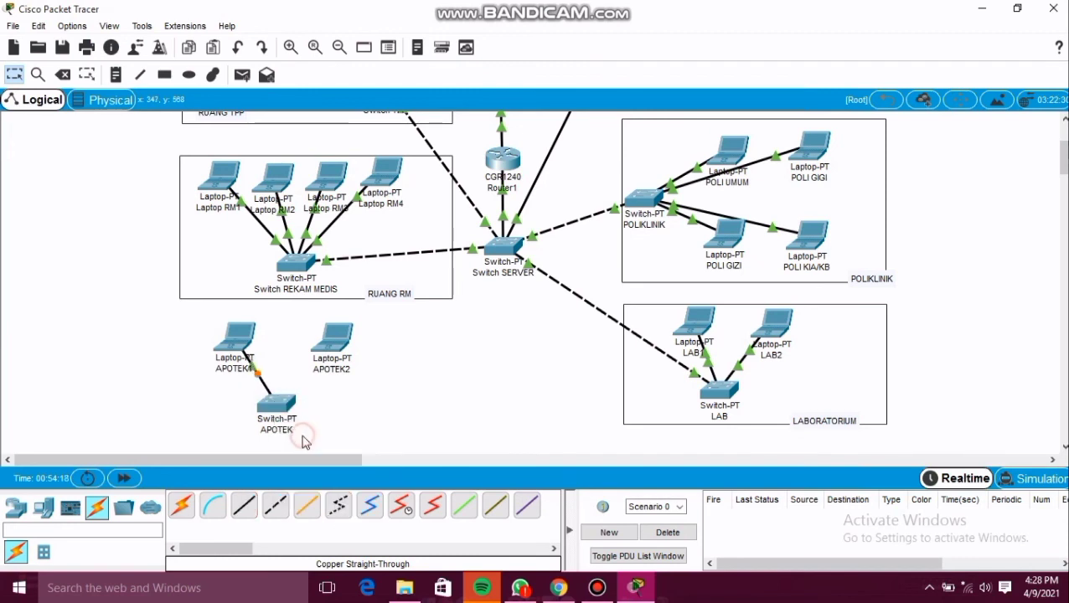
- Connect laptop APOTEK2's FastEthernet0 port to switch APOTEK with a copper straight-through cable
left_click(244, 505)
left_click(331, 346)
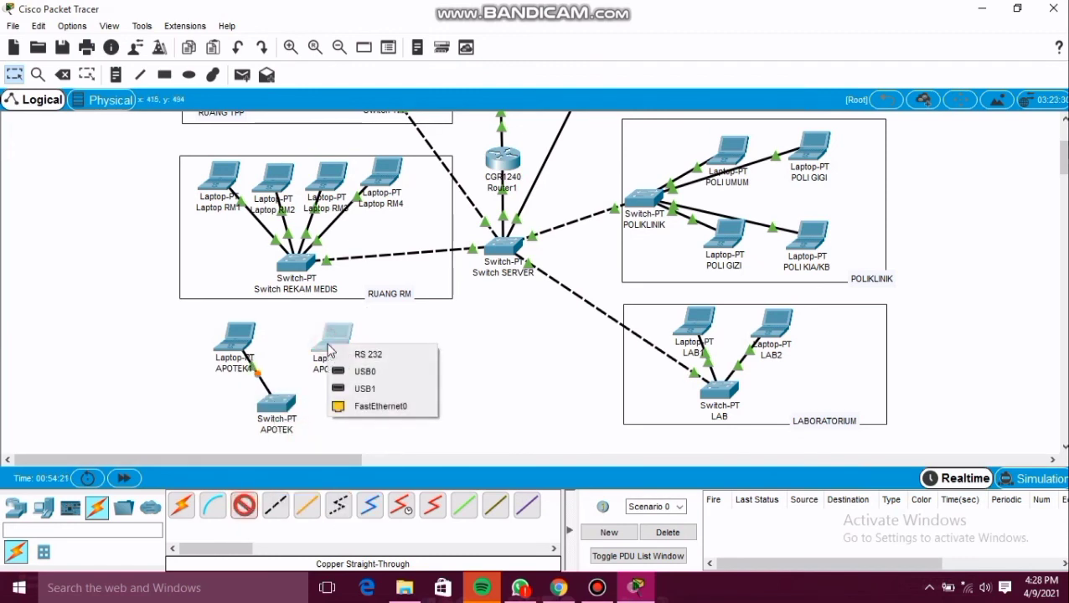
left_click(363, 408)
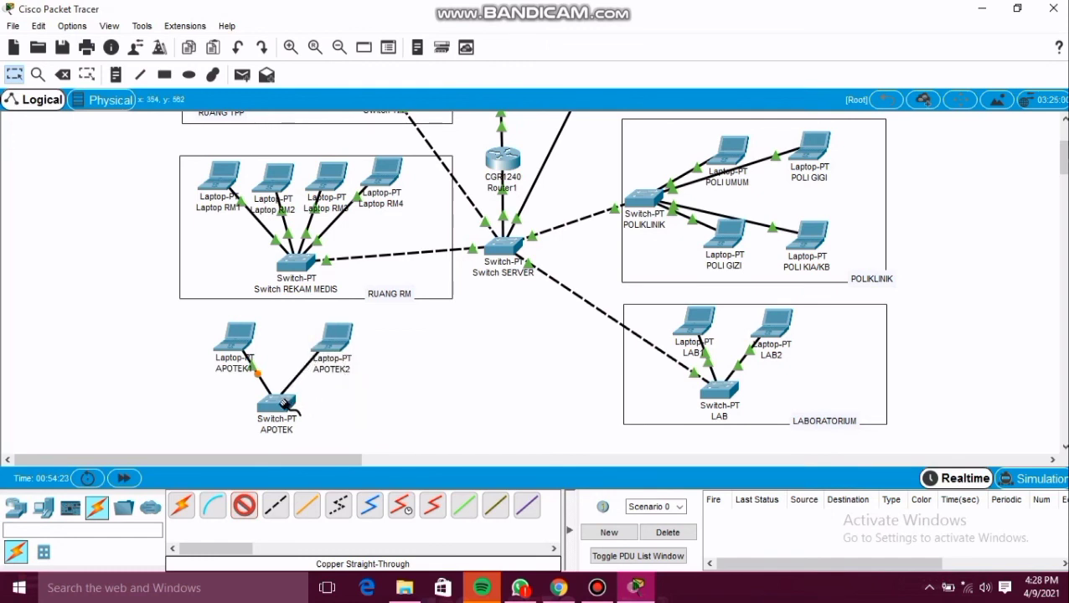
left_click(275, 404)
left_click(317, 427)
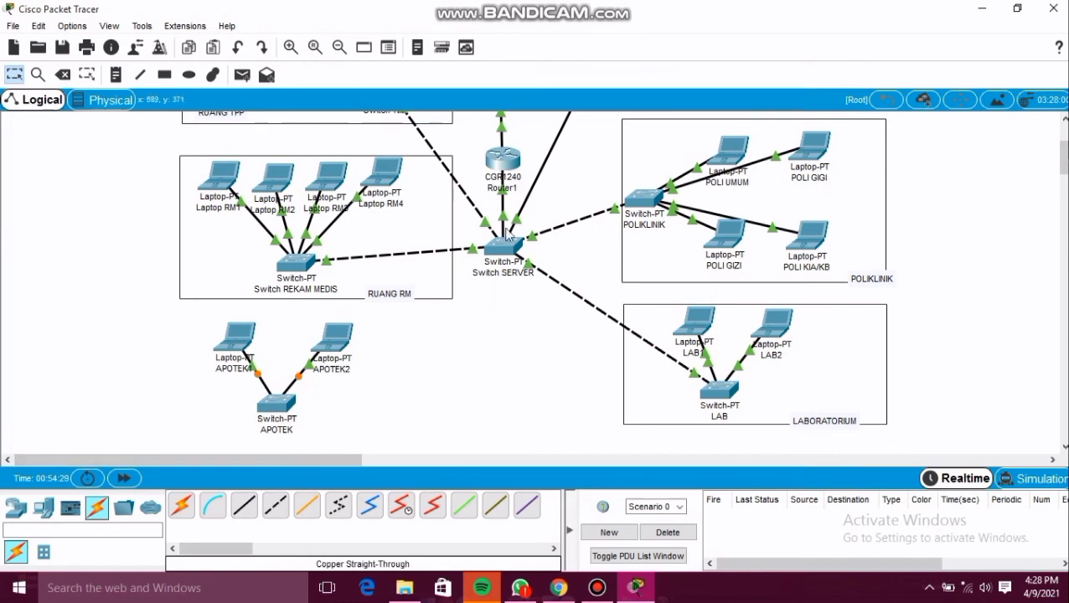
- Link switch APOTEK to port Ethernet8/1 of Switch SERVER with a copper cross-over cable
left_click(275, 507)
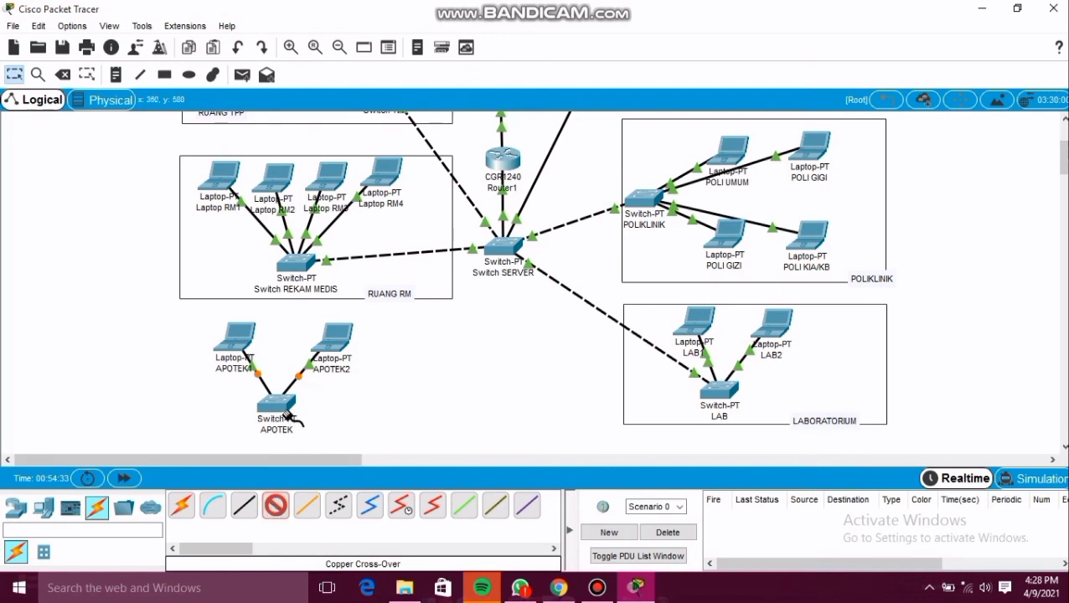
left_click(289, 409)
left_click(319, 429)
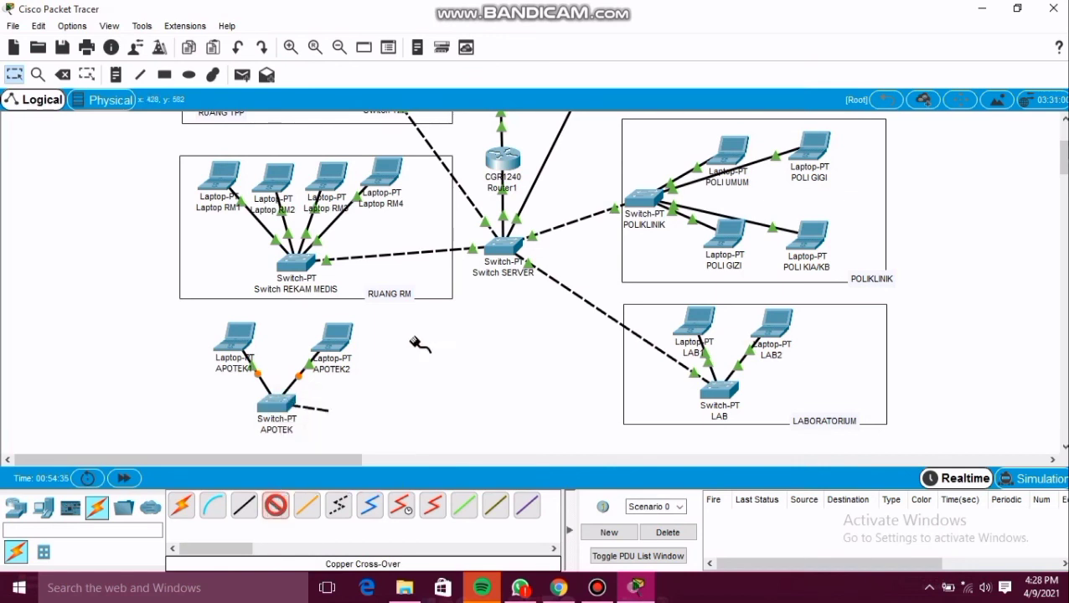
left_click(508, 249)
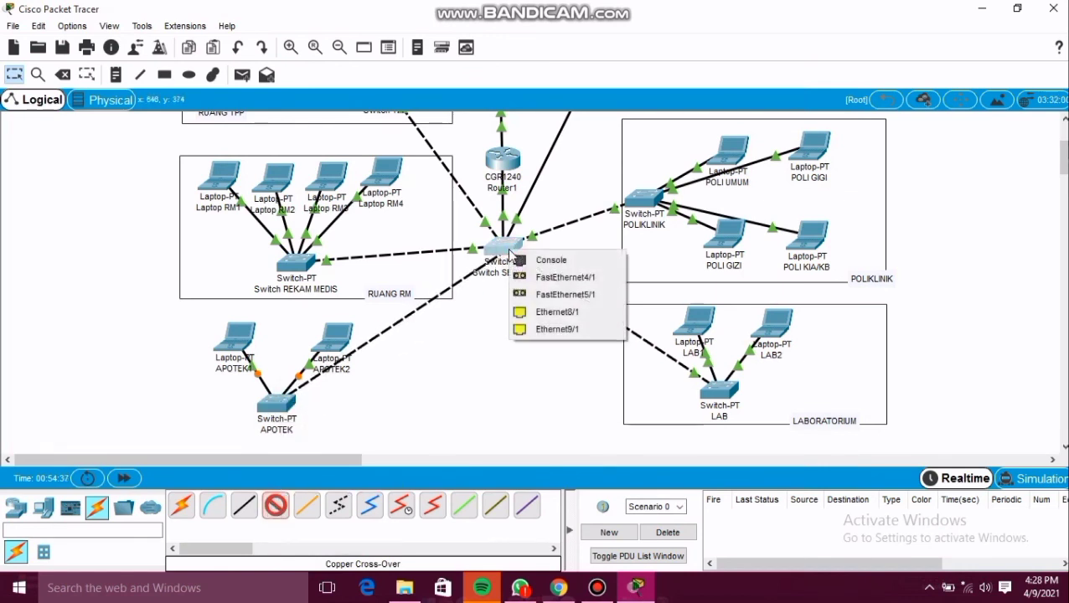
left_click(537, 314)
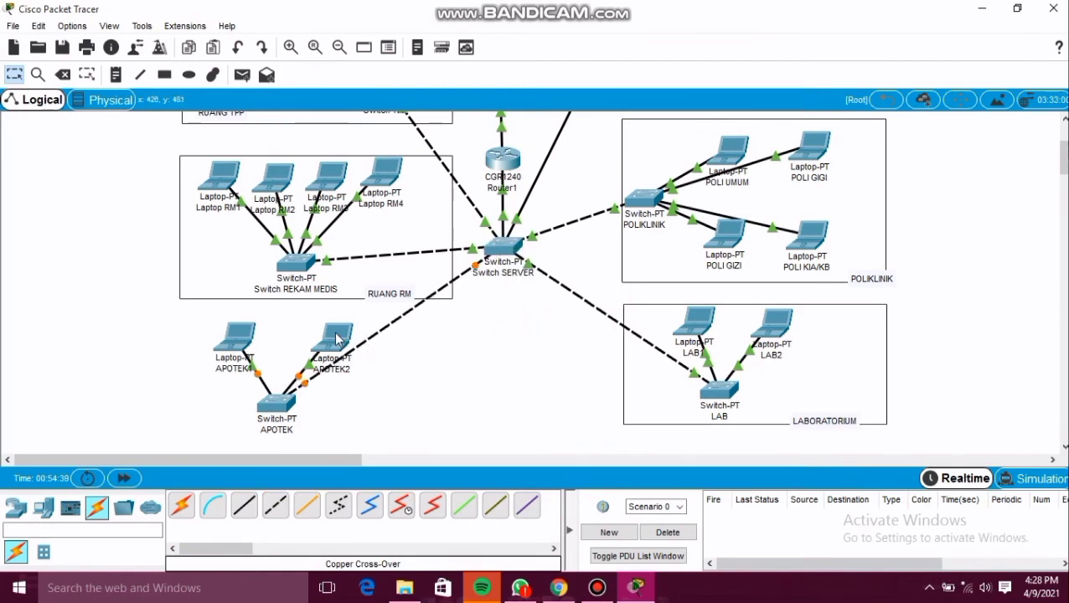
- Move laptop APOTEK2 closer to APOTEK1 and draw an unfilled outlined rectangle around both laptops and switch APOTEK
left_click_drag(319, 334, 310, 333)
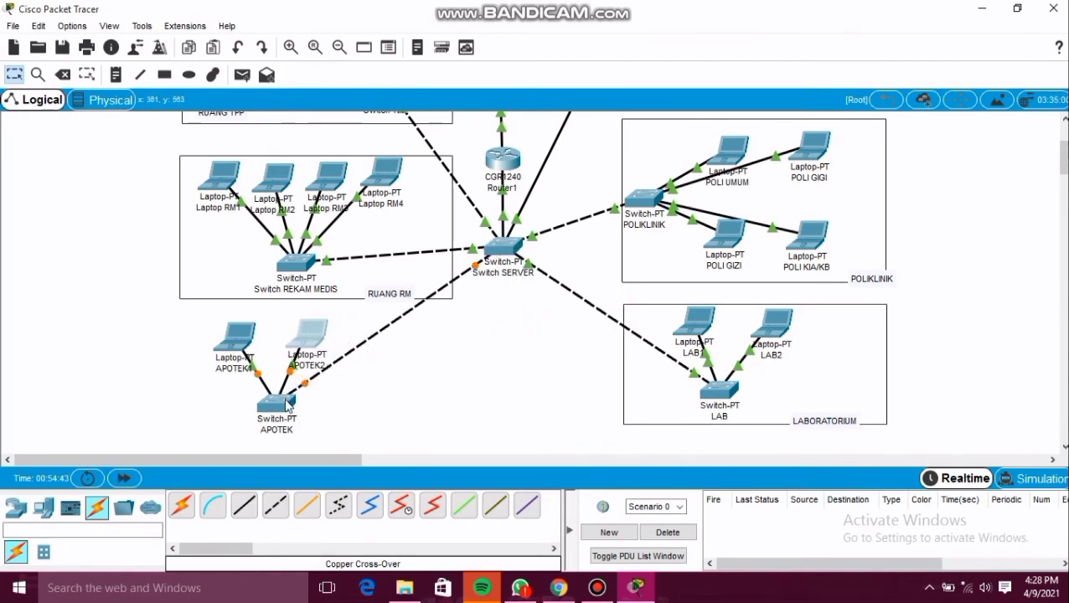
mouse_move(278, 411)
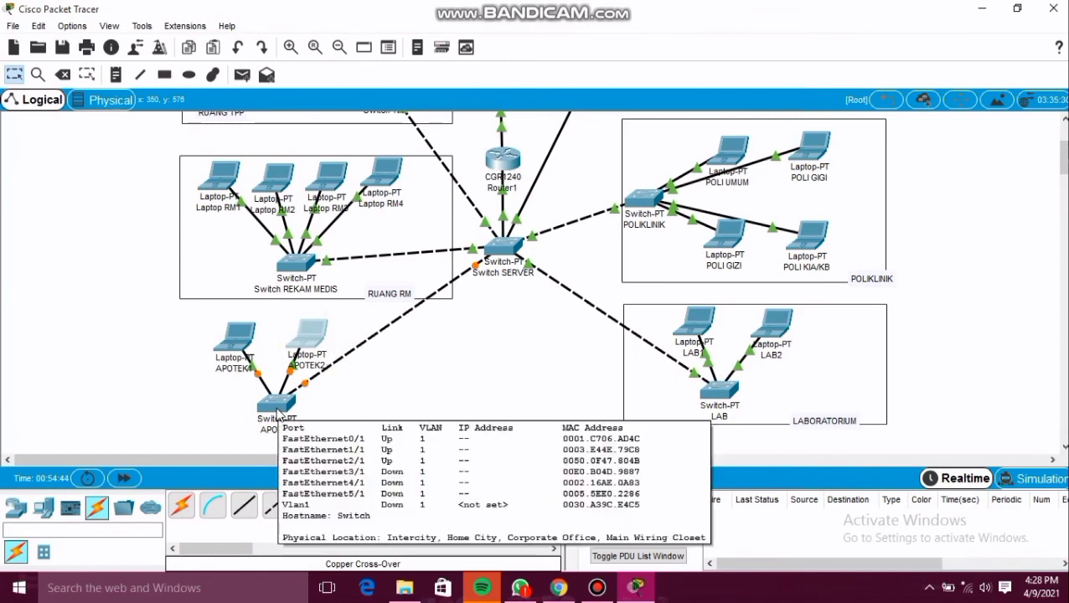
left_click(164, 75)
left_click(711, 12)
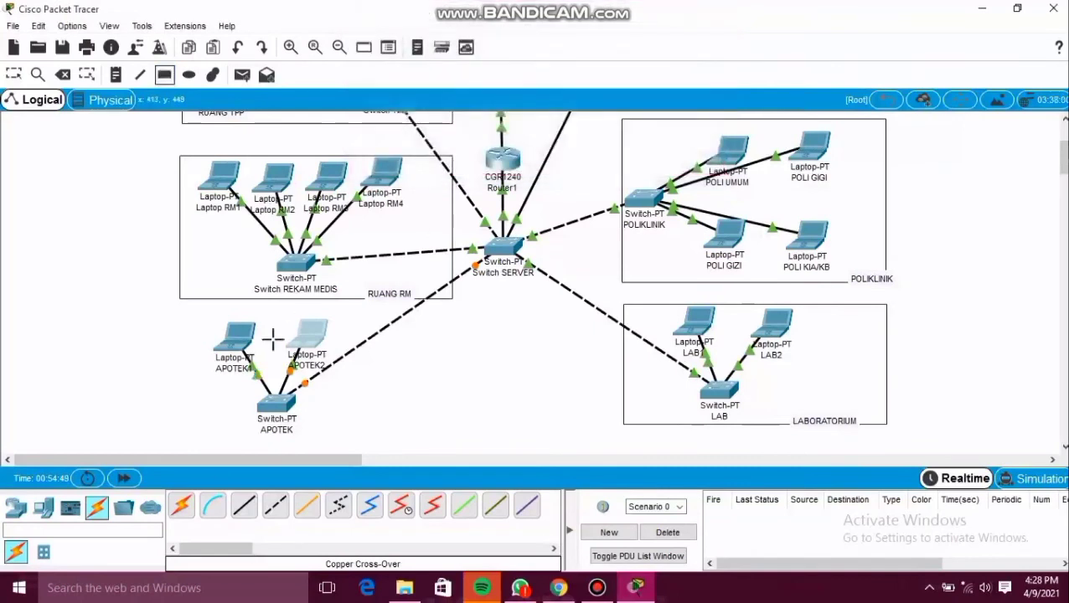
left_click_drag(180, 317, 451, 443)
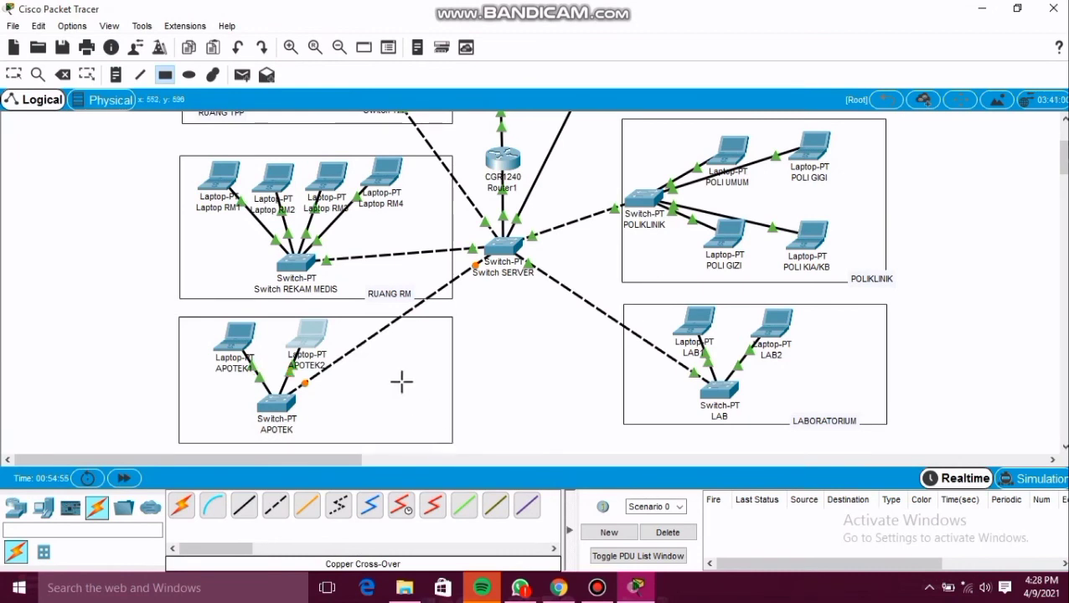
- Place a text note reading APOTEK near the lower-right corner of the rectangle around the APOTEK devices
left_click(116, 77)
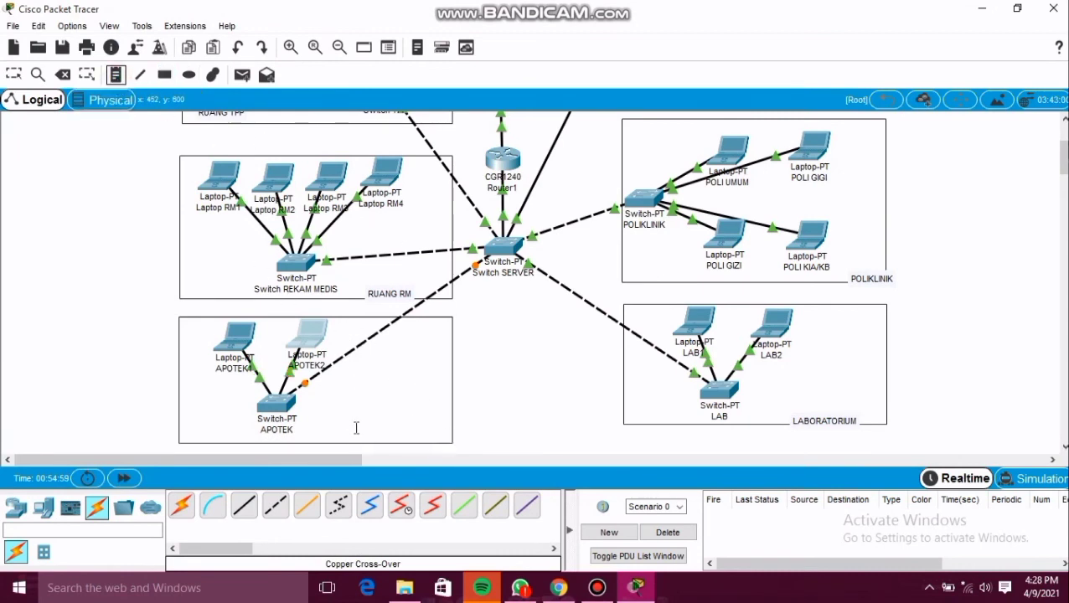
left_click(355, 427)
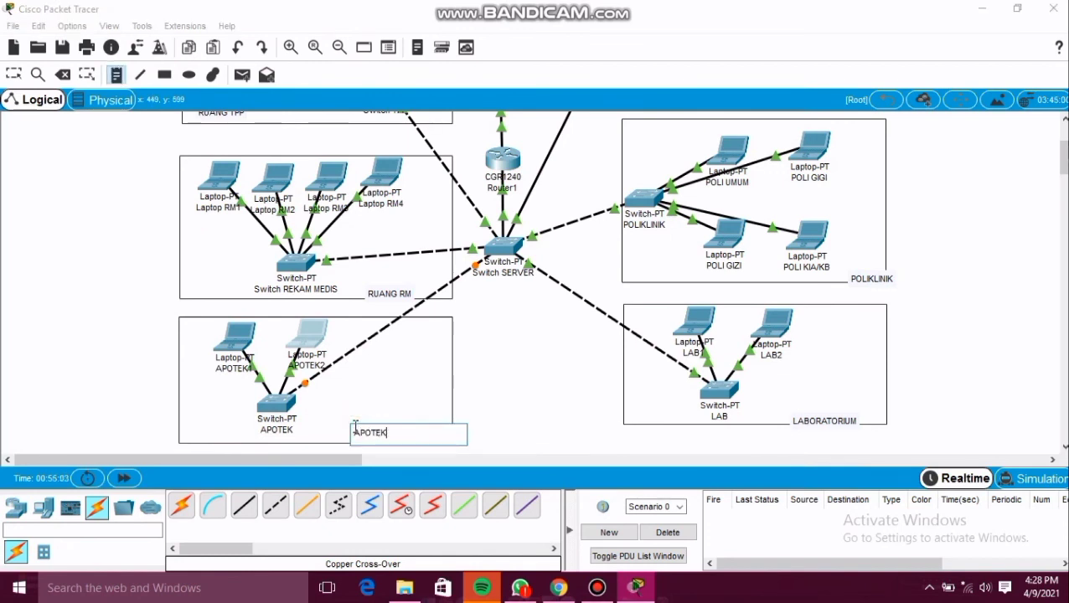
left_click(518, 404)
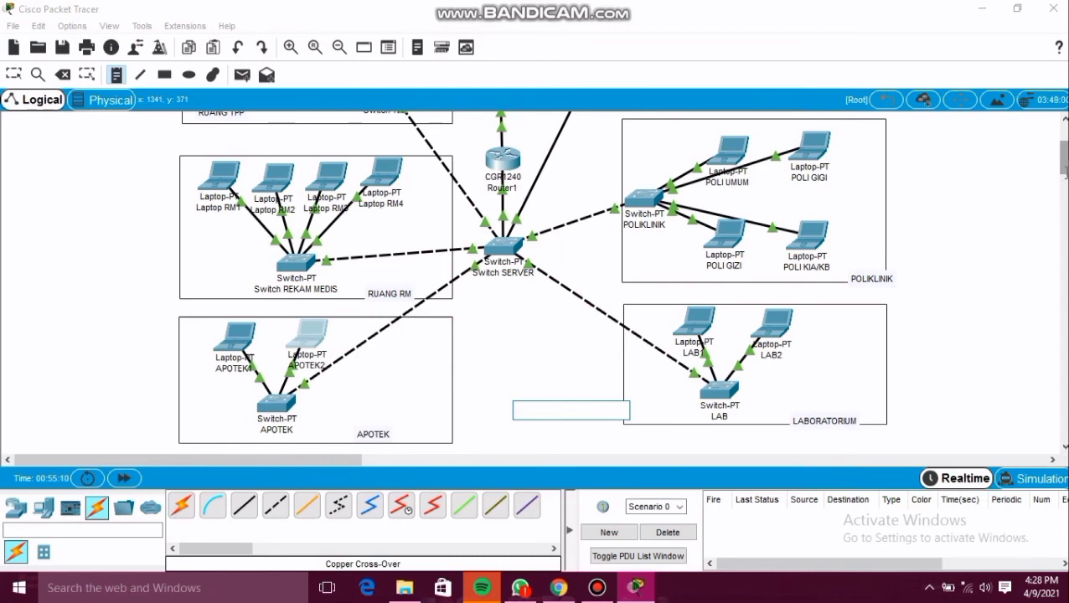
- Review the whole topology from the INDIHOME cloud and SERVER area down to the APOTEK and LABORATORIUM areas
left_click_drag(1066, 170, 1066, 135)
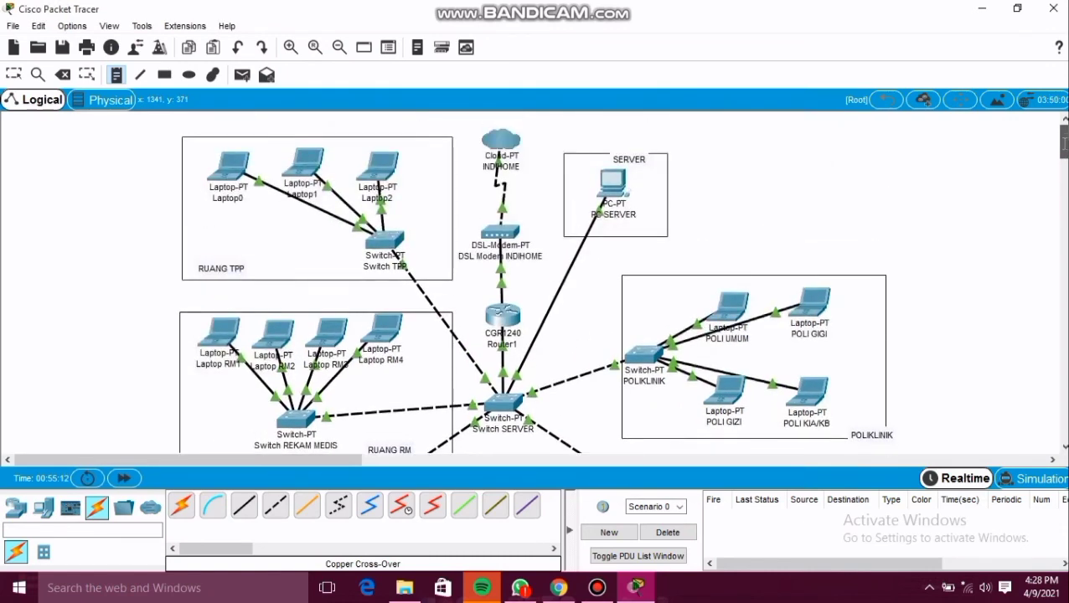
mouse_move(1065, 144)
left_mouse_down()
mouse_move(1065, 172)
mouse_move(1065, 144)
left_mouse_up()
scroll(536, 283, "down", 3)
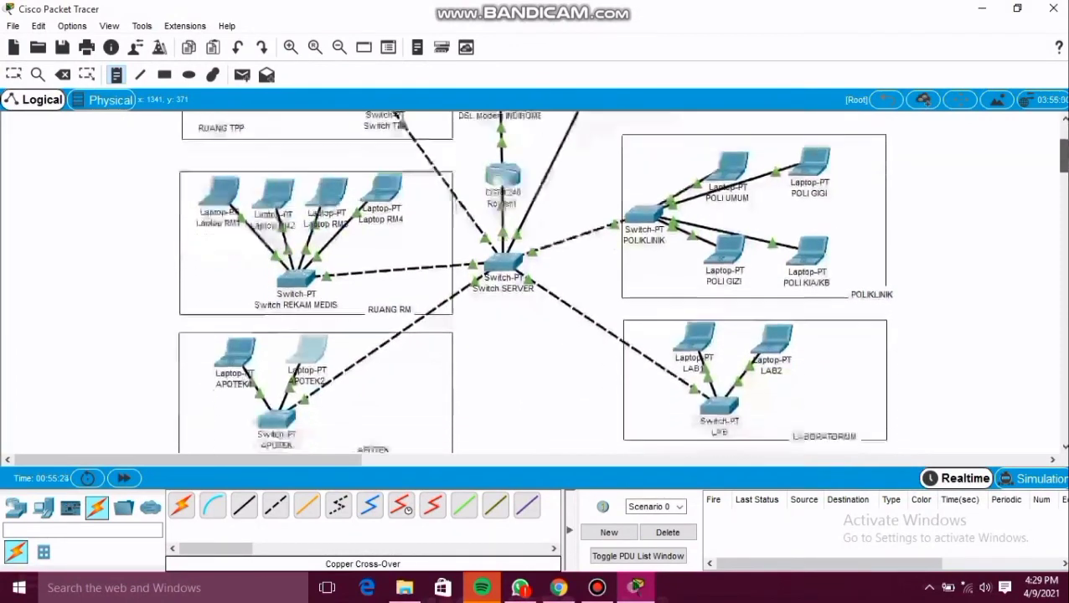
scroll(536, 282, "up", 3)
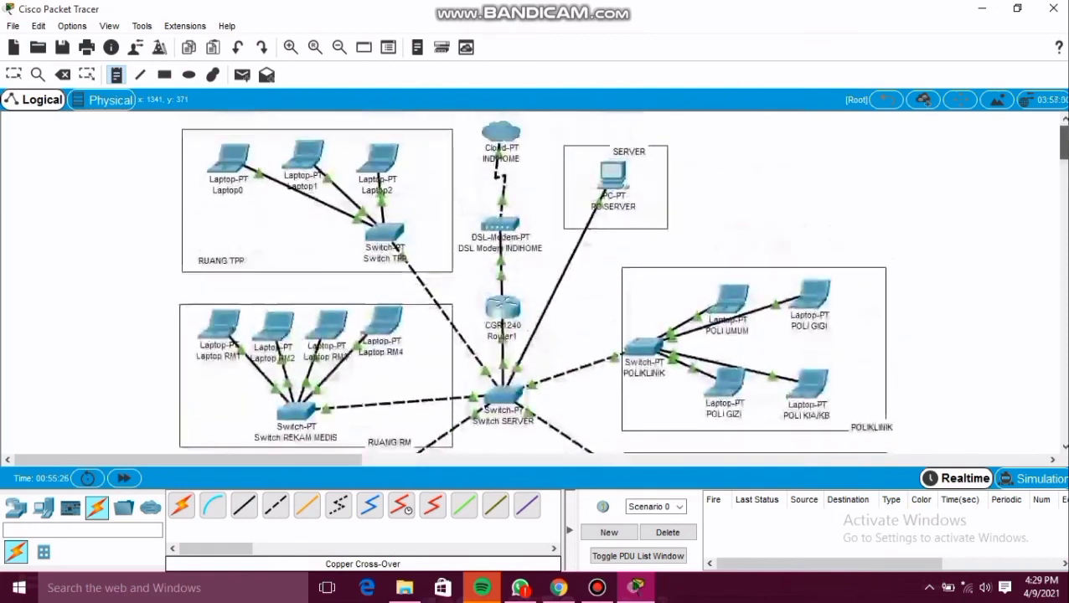
scroll(536, 282, "down", 1)
scroll(537, 283, "up", 1)
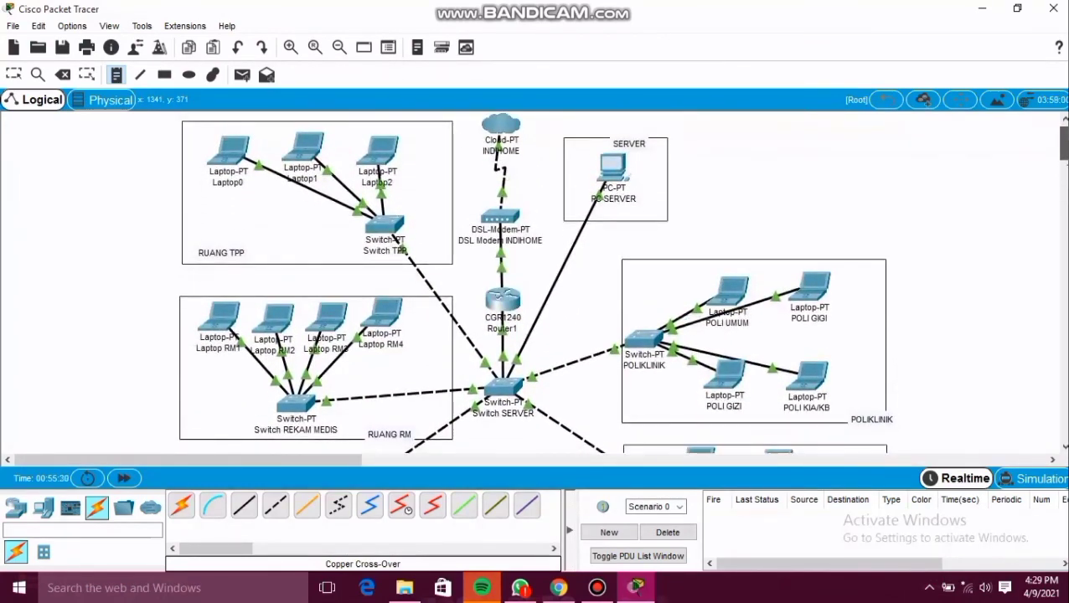
scroll(537, 282, "down", 2)
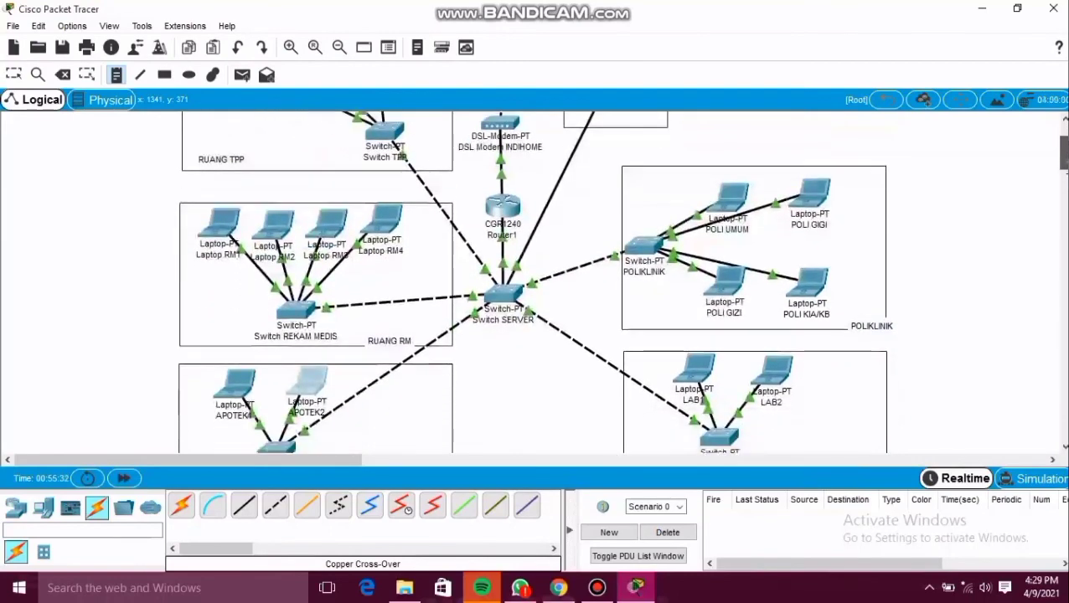
scroll(536, 282, "down", 1)
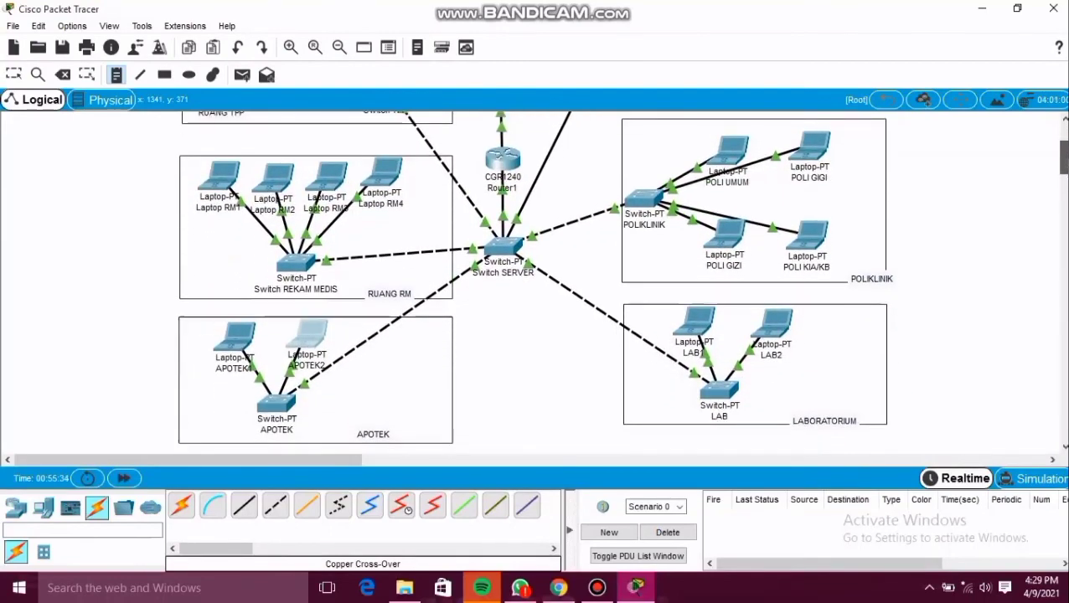
scroll(536, 283, "down", 1)
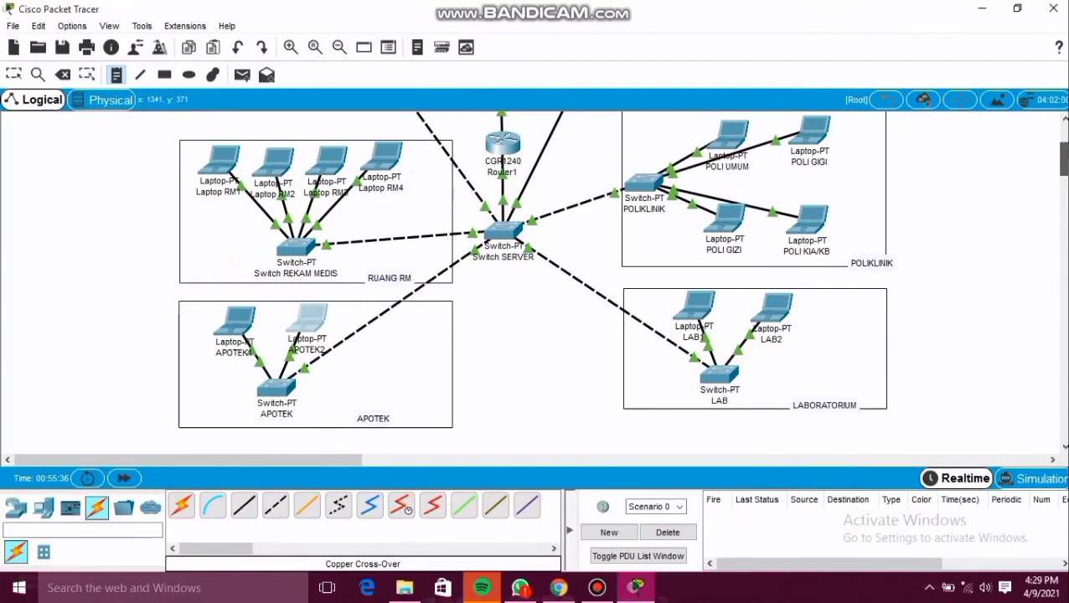
scroll(532, 273, "up", 1)
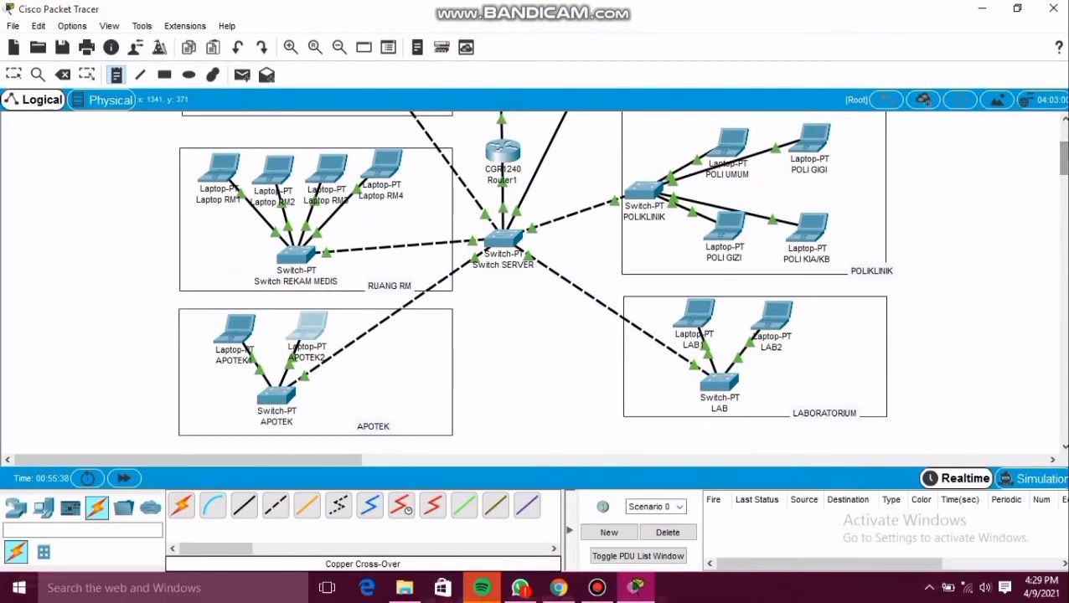